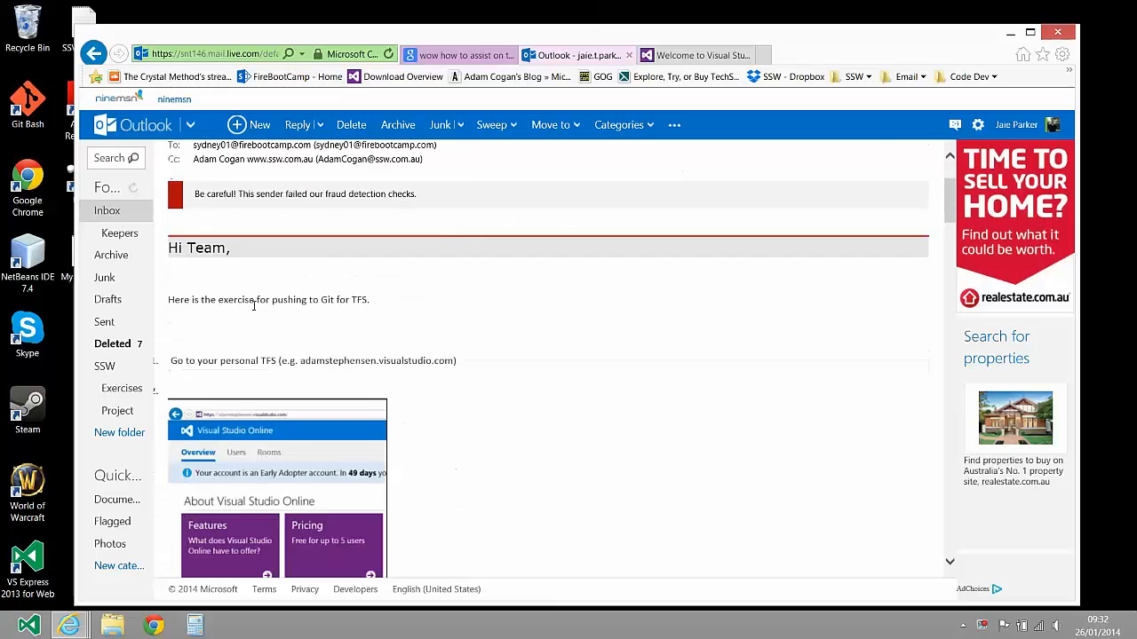
Read the exercise email's first instructions and create a Git team project named FireBootCamp in Visual Studio Online
scroll(254, 304, down, 3)
scroll(214, 238, down, 1)
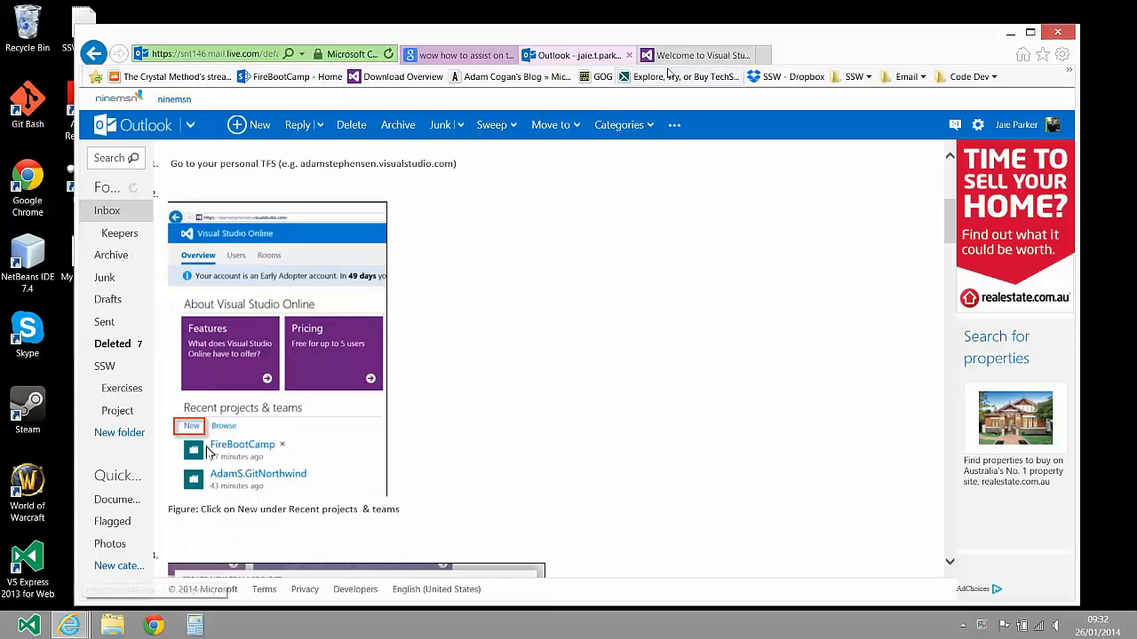
click(699, 55)
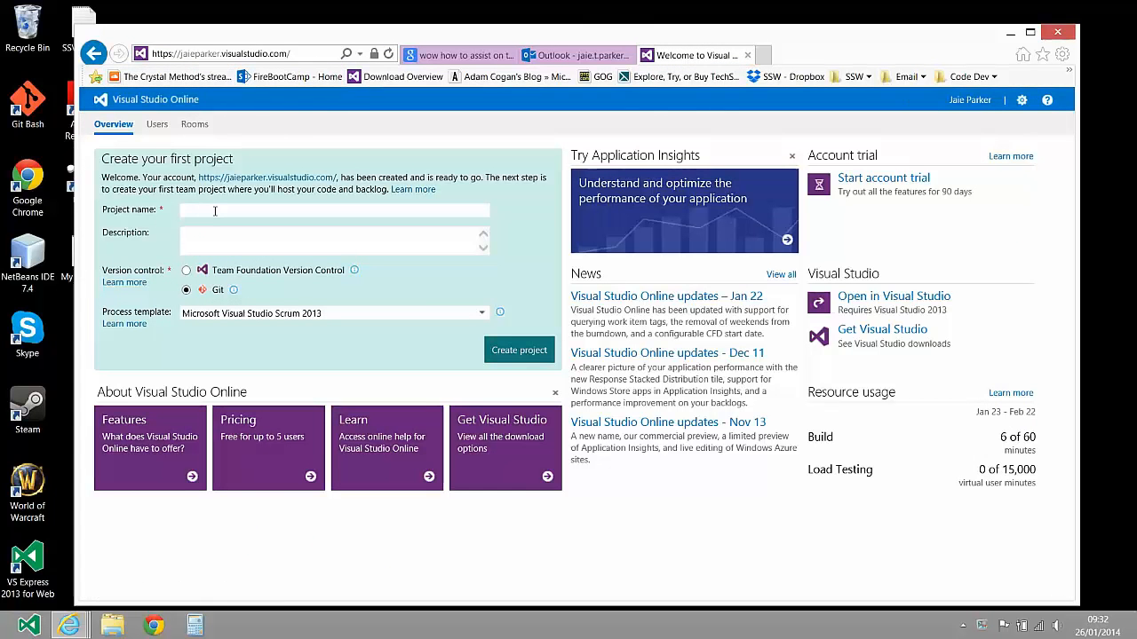
click(578, 55)
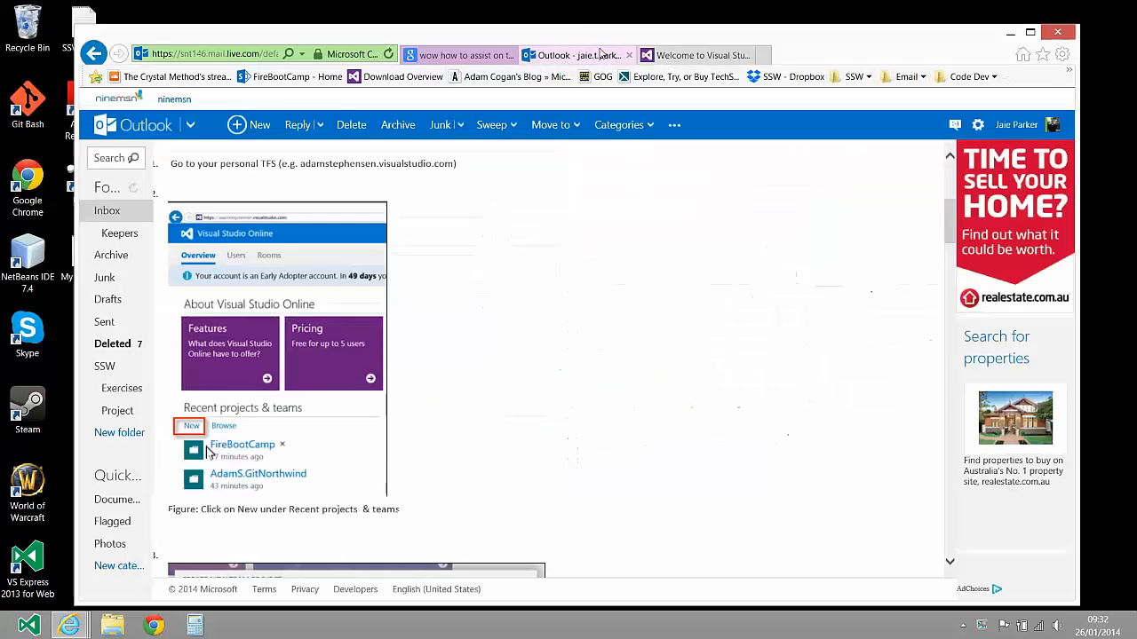
scroll(523, 354, down, 2)
scroll(523, 354, down, 3)
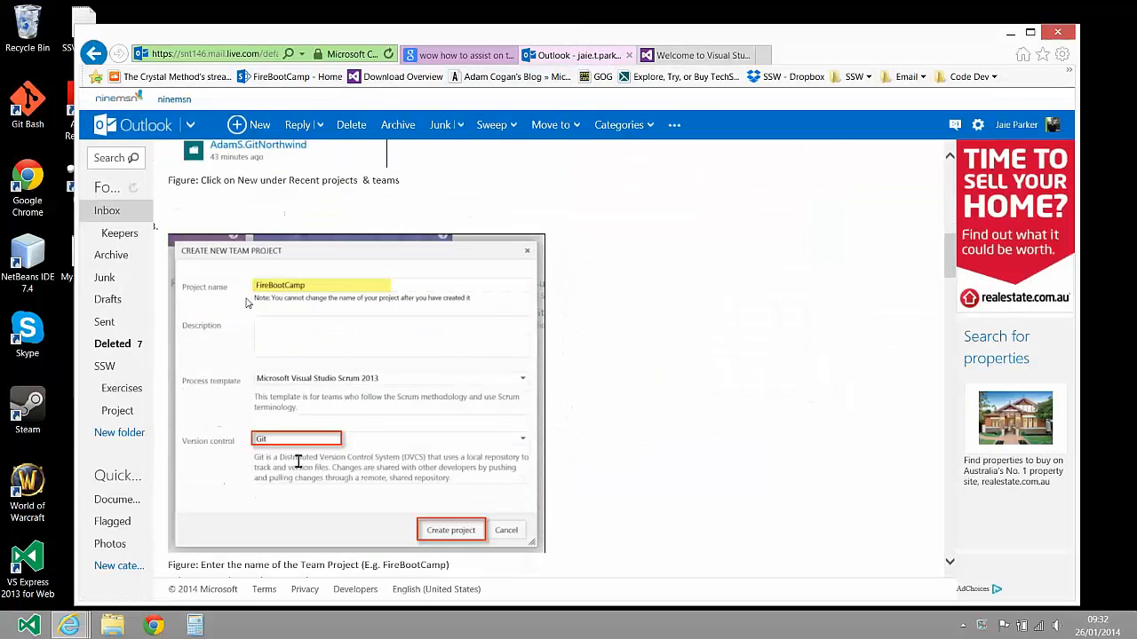
click(724, 55)
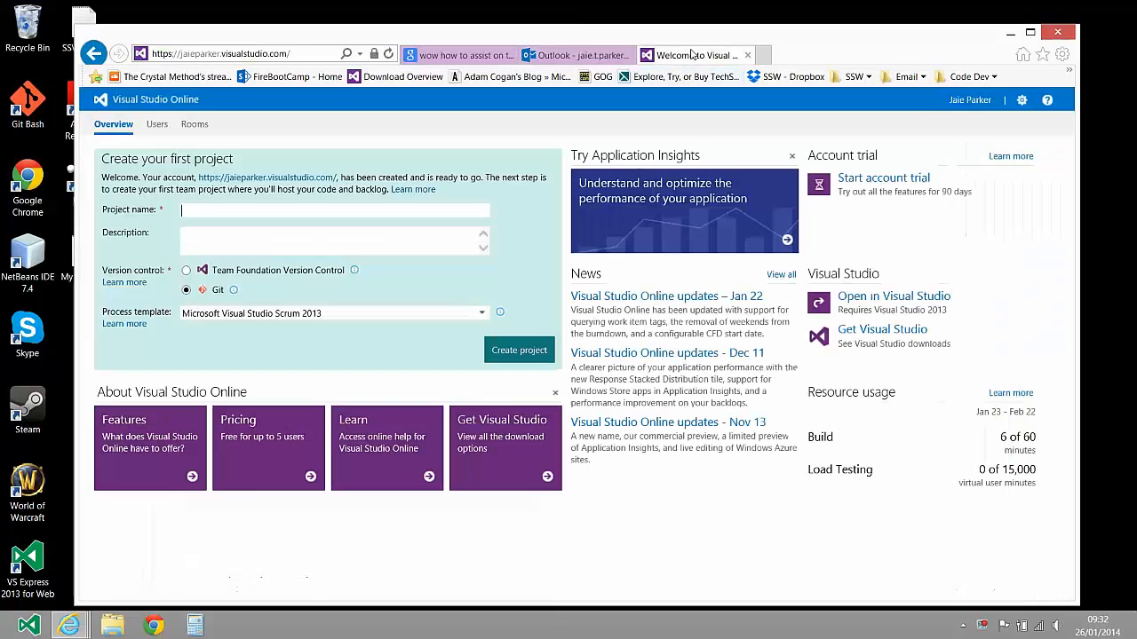
click(219, 208)
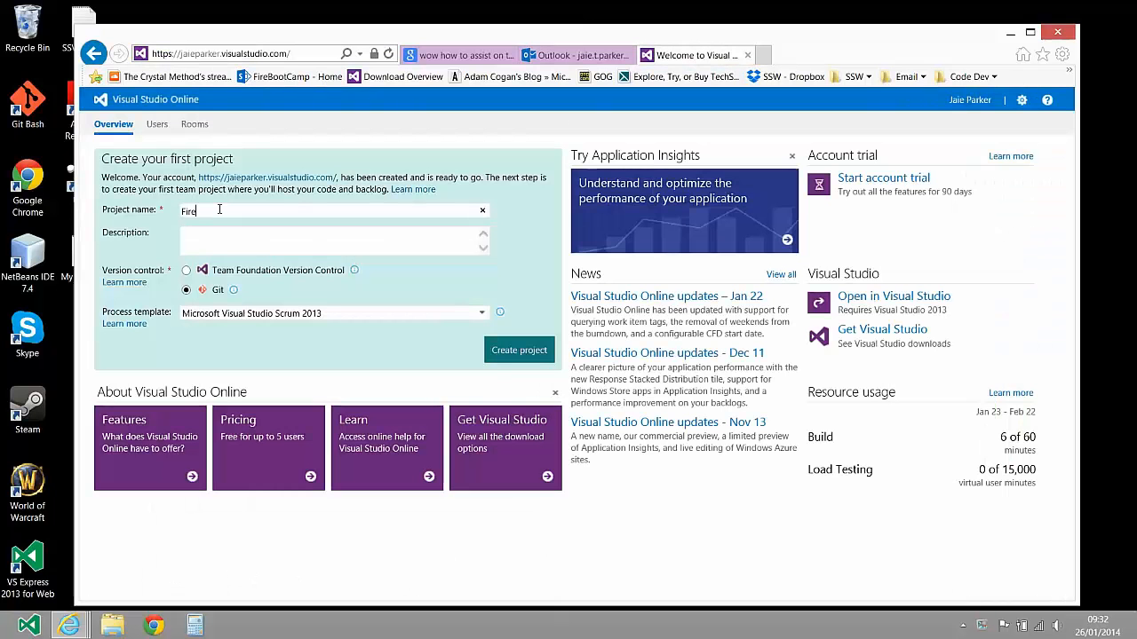
text(FireBootCamp)
mouse_move(232, 296)
click(536, 360)
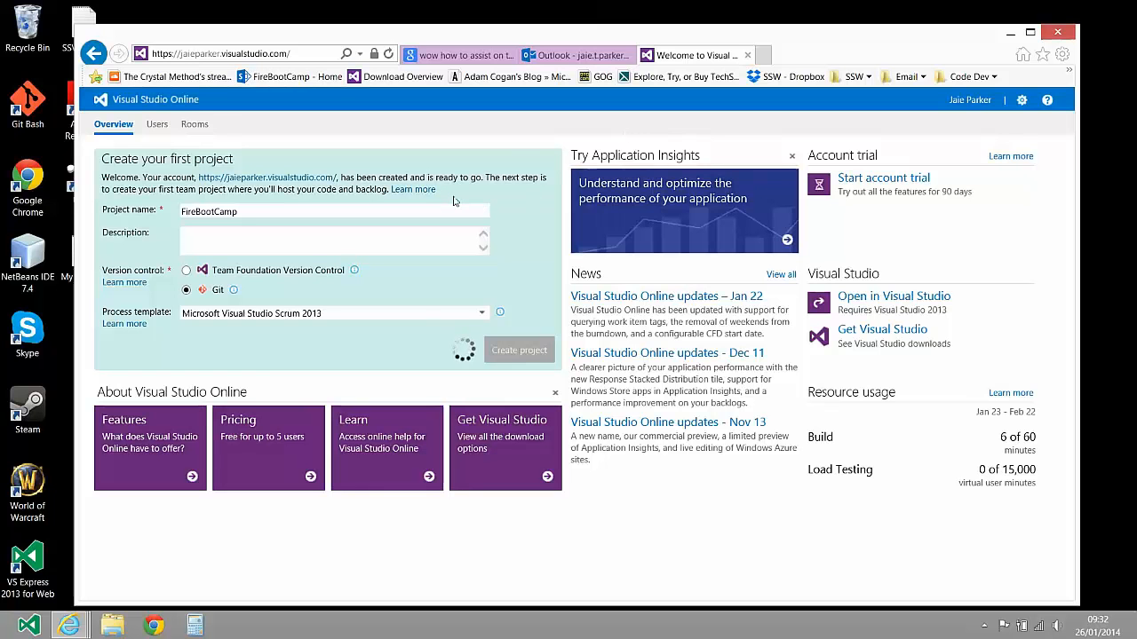
Check the email's next instructions and open the team project selection from Team Explorer in Visual Studio Express
click(590, 56)
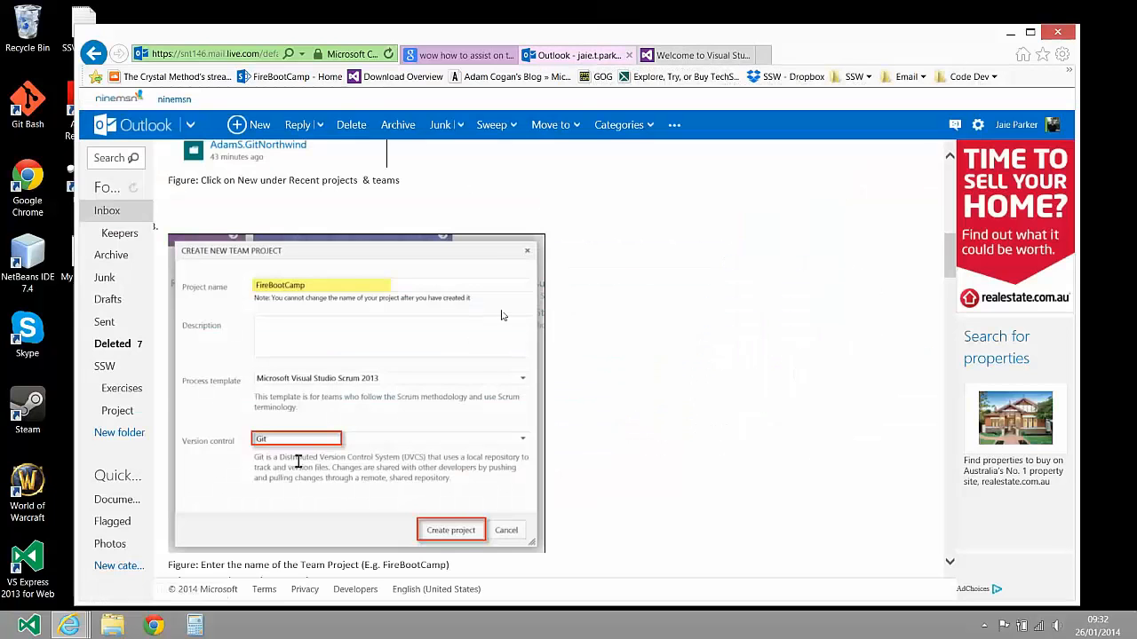
scroll(579, 265, down, 3)
scroll(579, 265, down, 2)
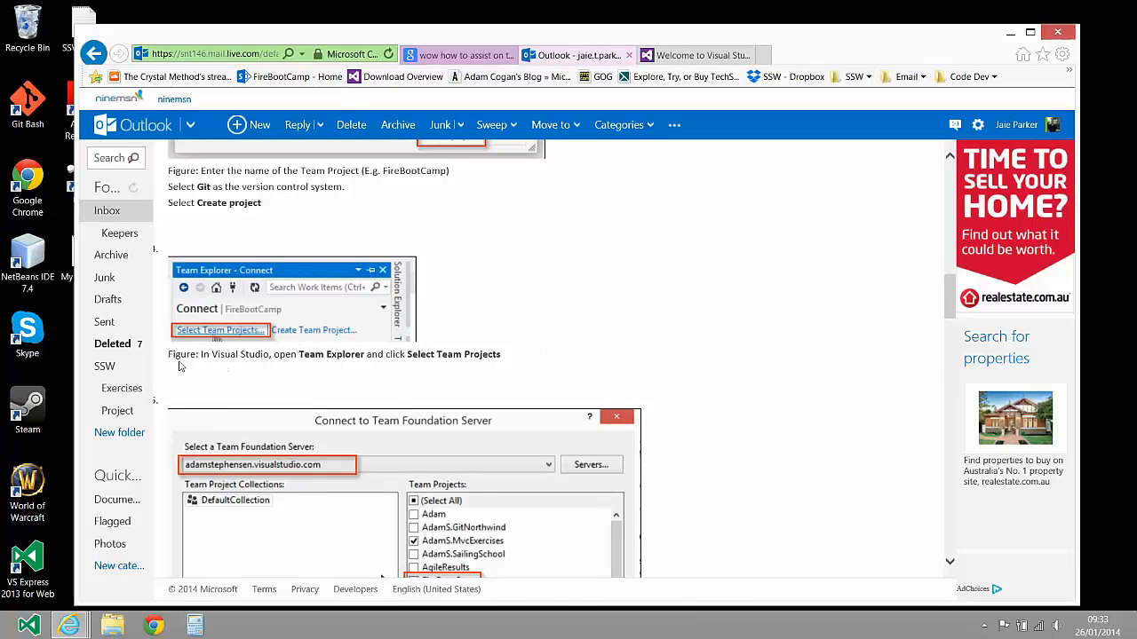
click(26, 626)
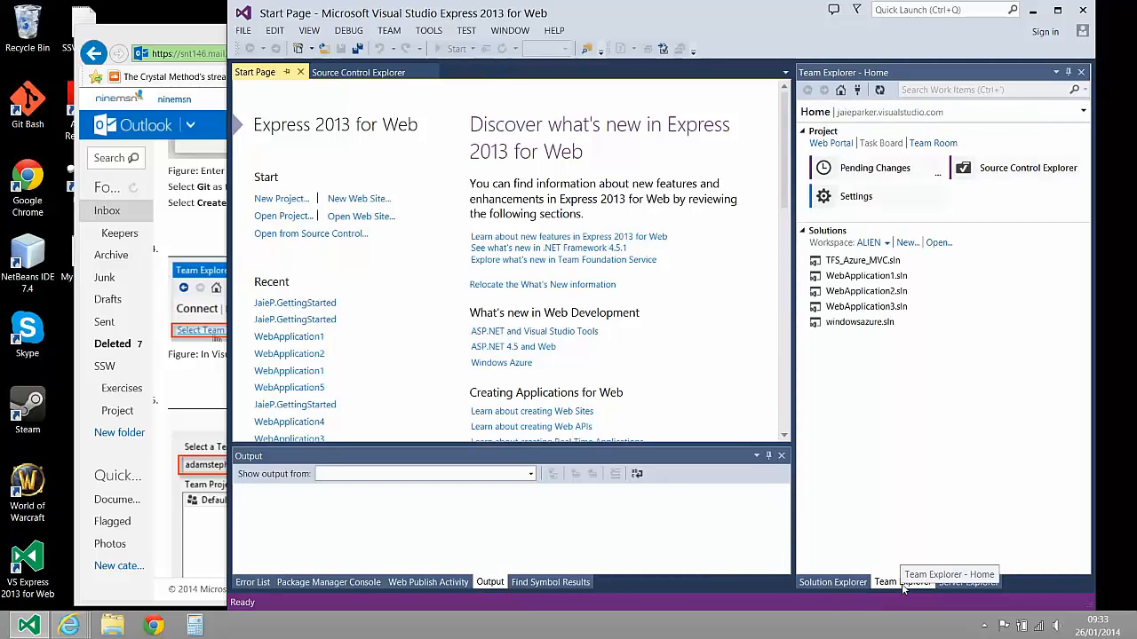
click(860, 90)
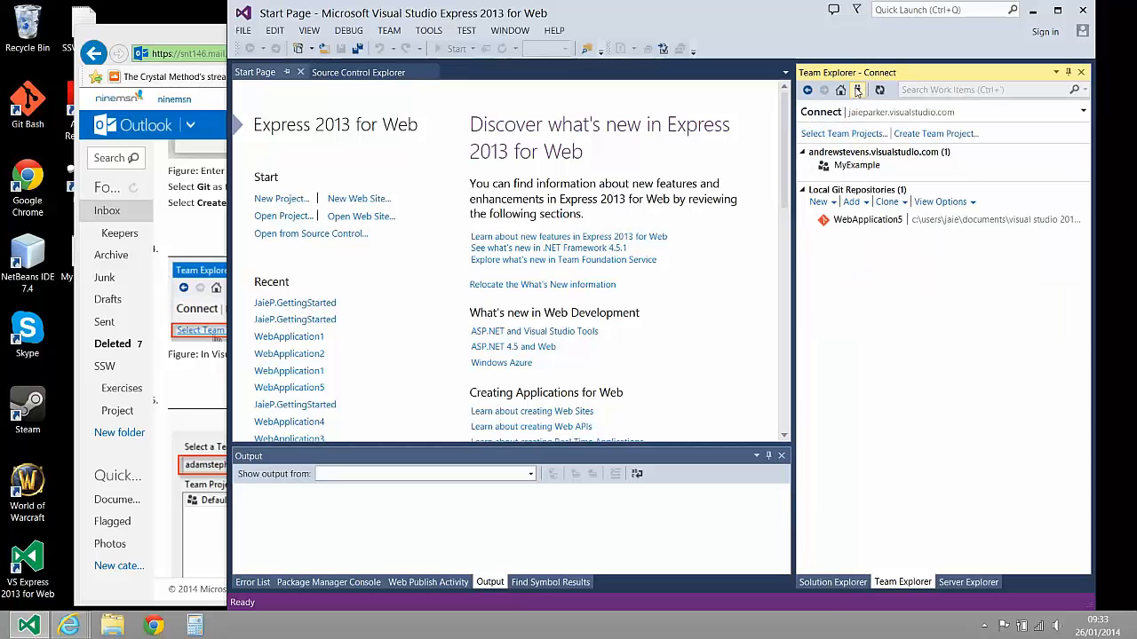
click(843, 134)
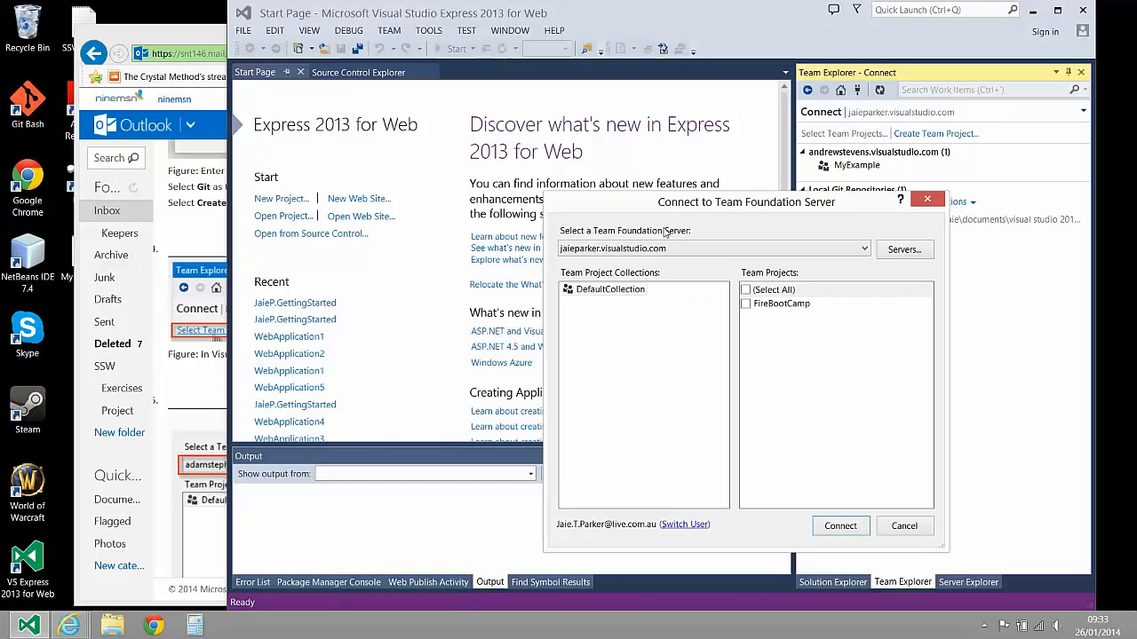
Review the available Team Foundation Servers and the form for adding a server, leaving the server list as it is
click(810, 249)
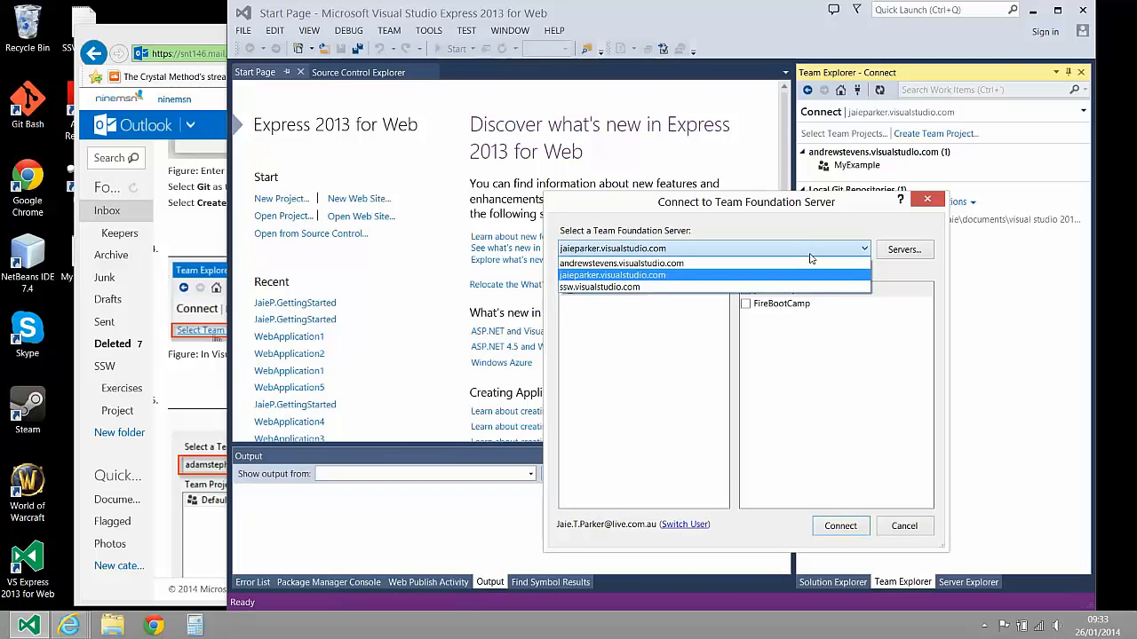
click(810, 252)
click(906, 250)
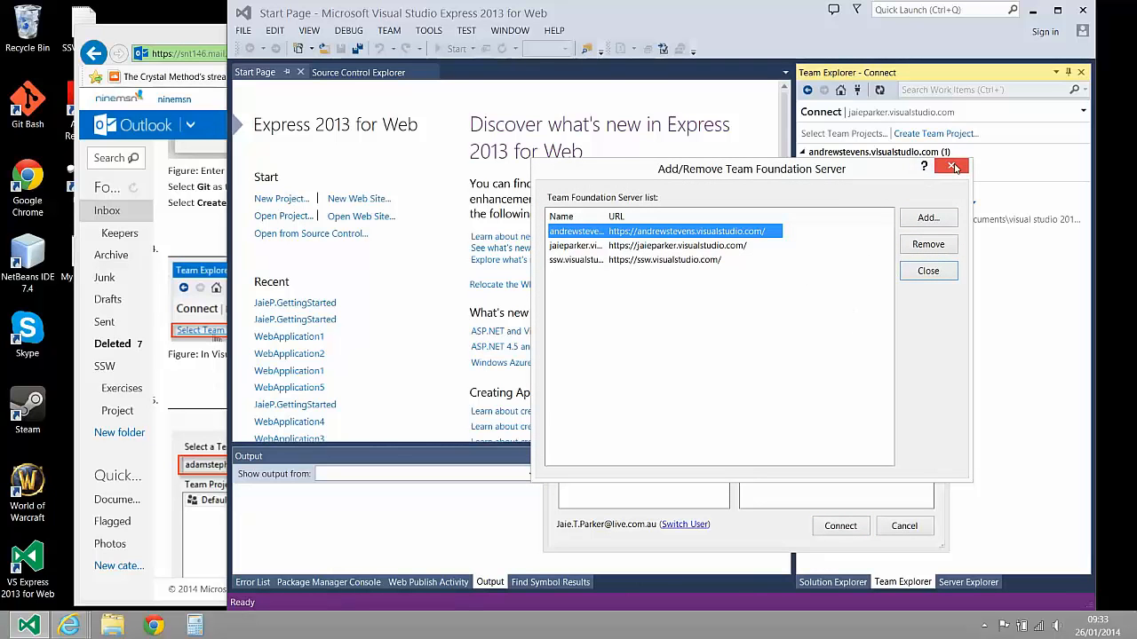
click(928, 218)
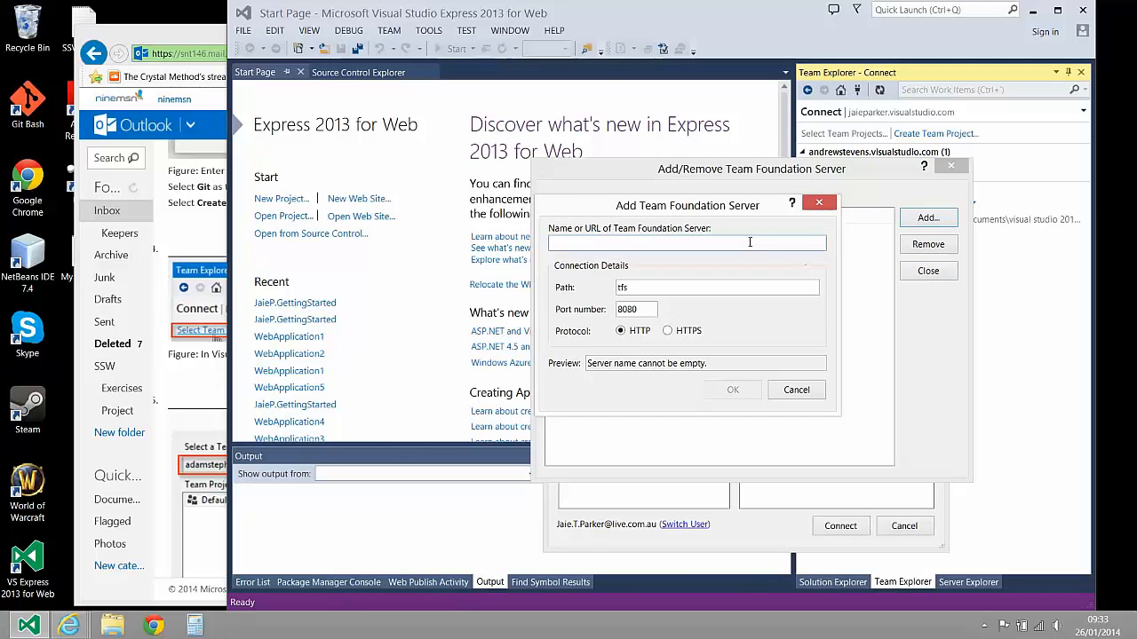
drag(614, 205, 648, 265)
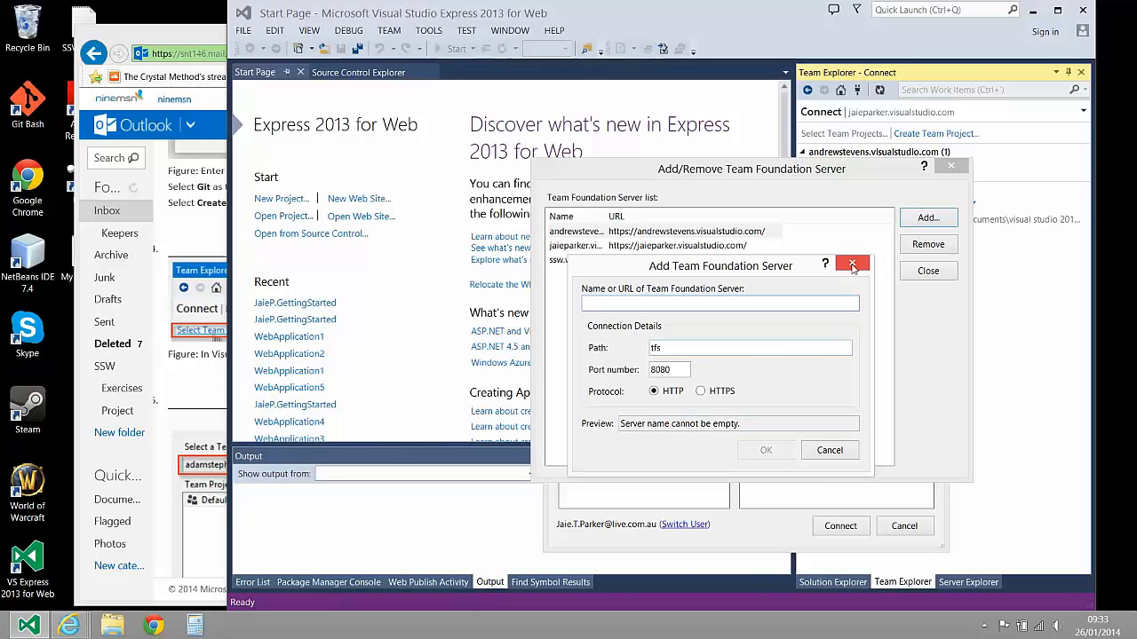
click(852, 263)
click(672, 249)
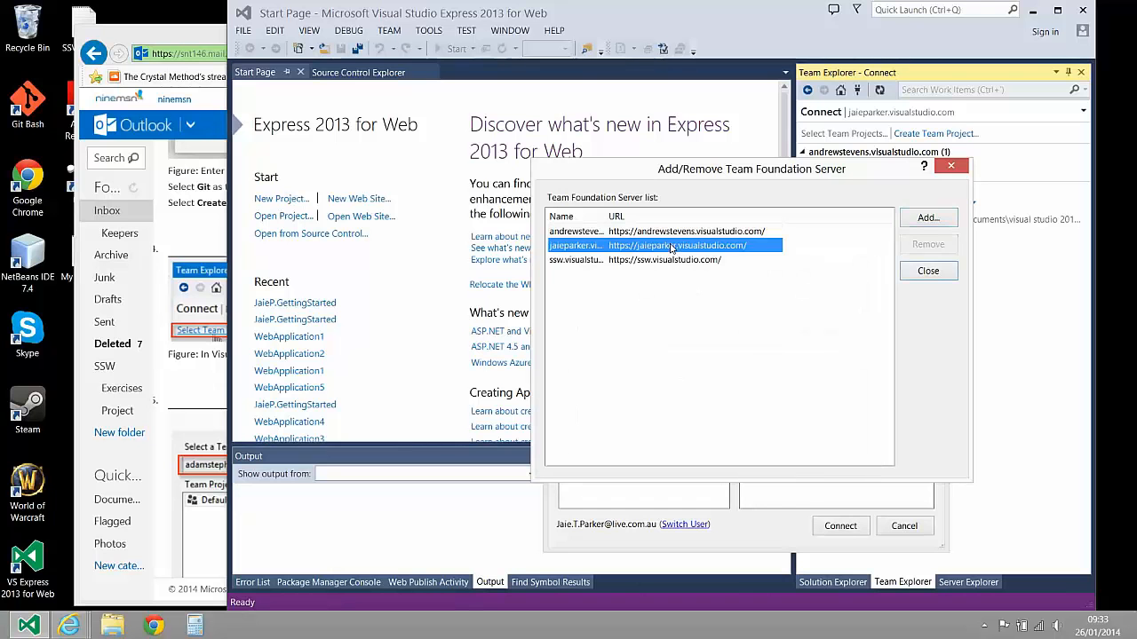
click(929, 276)
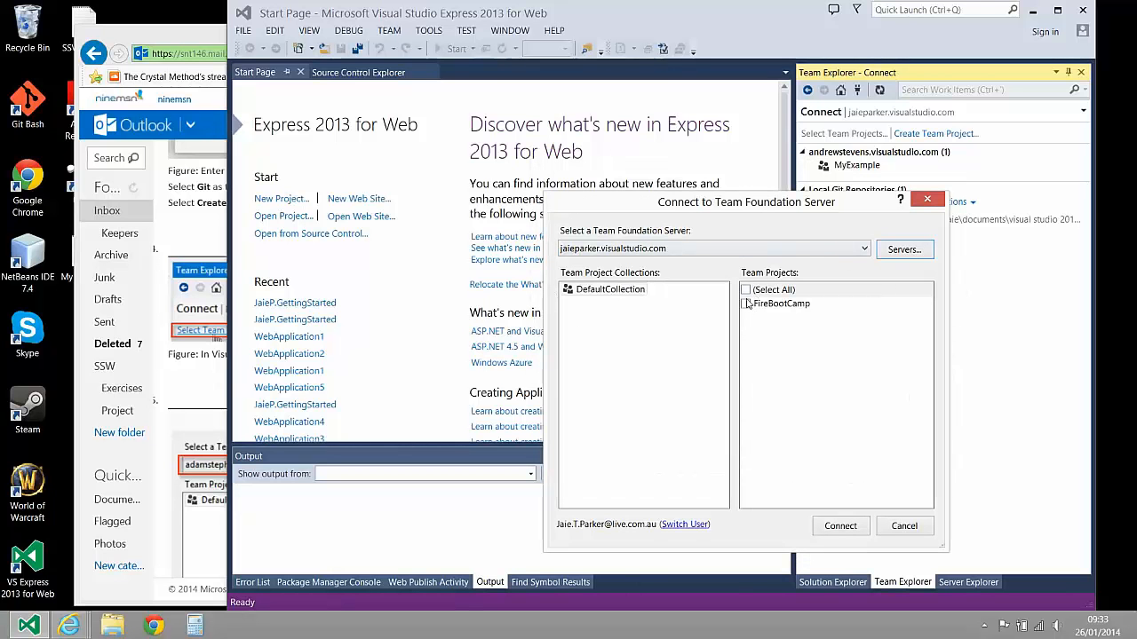
Switch to Visual Studio Online in the browser and view the FireBootCamp project's overview and code repository pages
click(199, 41)
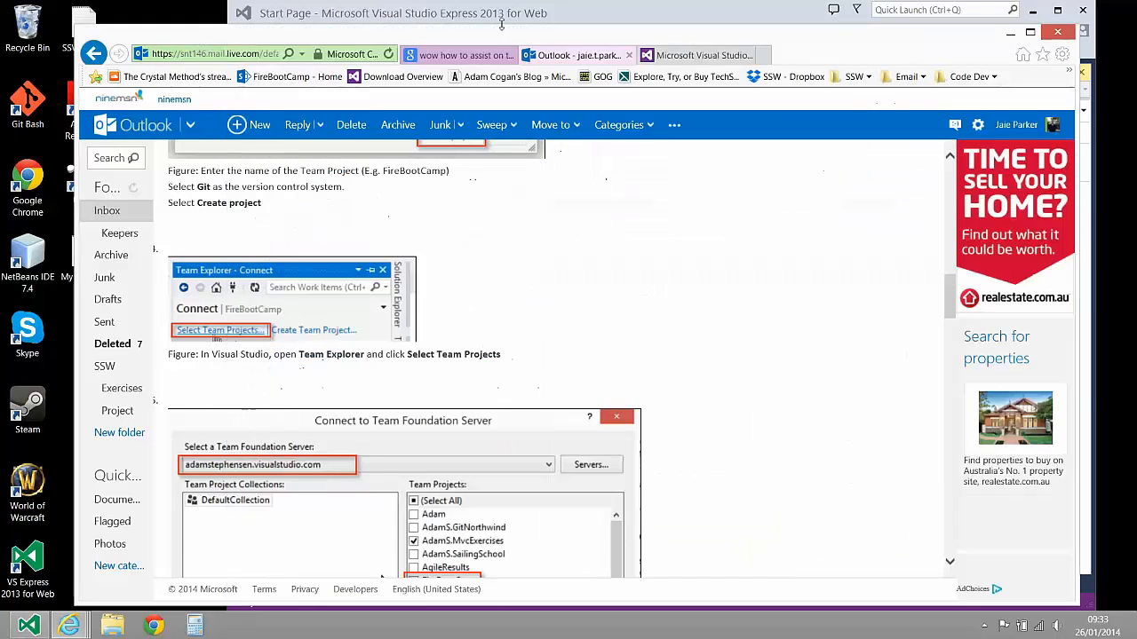
click(698, 57)
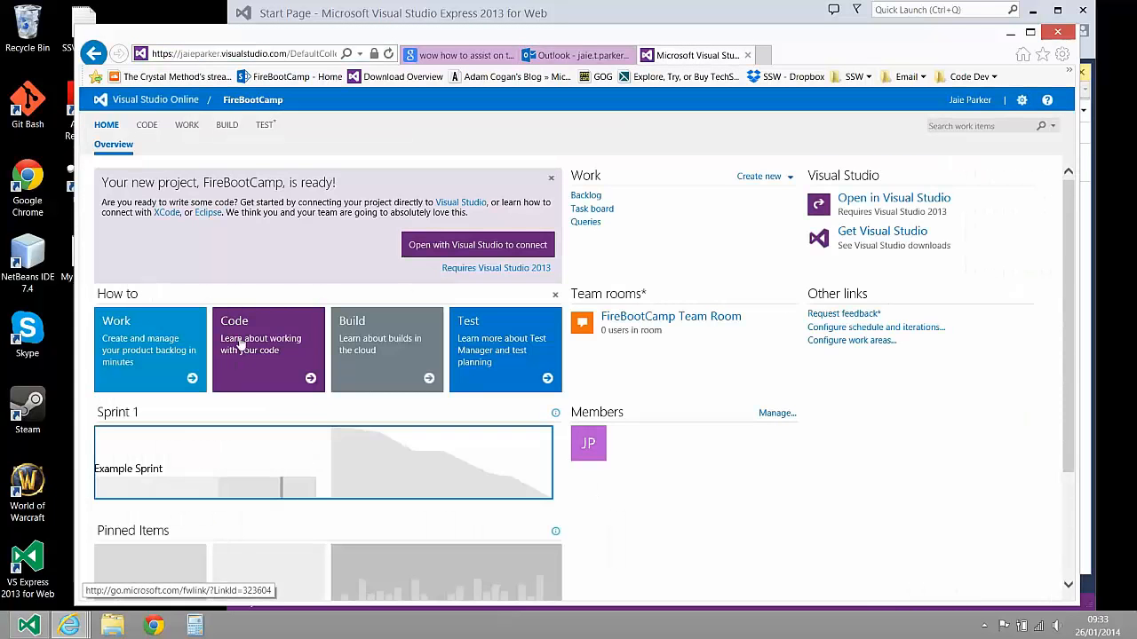
scroll(239, 355, down, 2)
scroll(240, 329, up, 2)
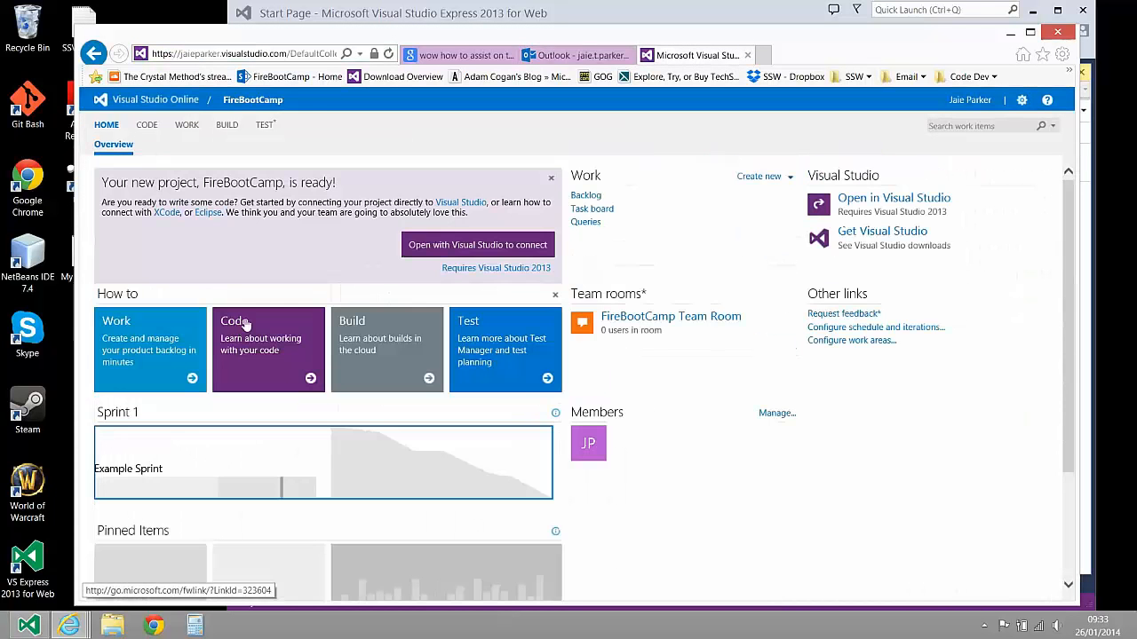
click(146, 124)
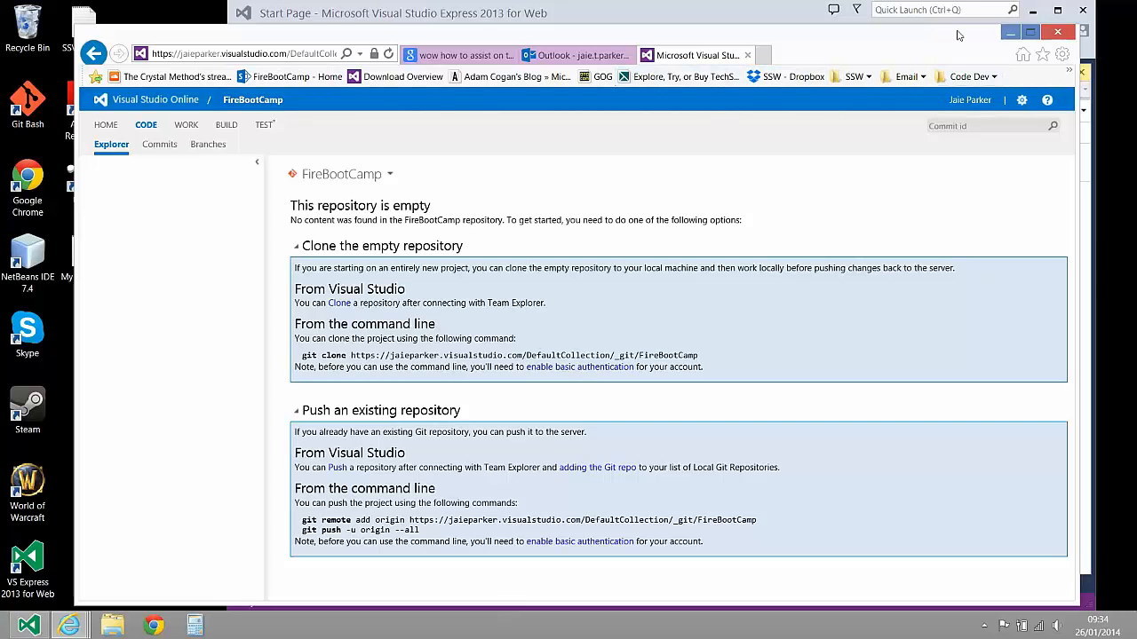
Return to Visual Studio Express, select all team projects on the personal server, and connect to them
click(796, 13)
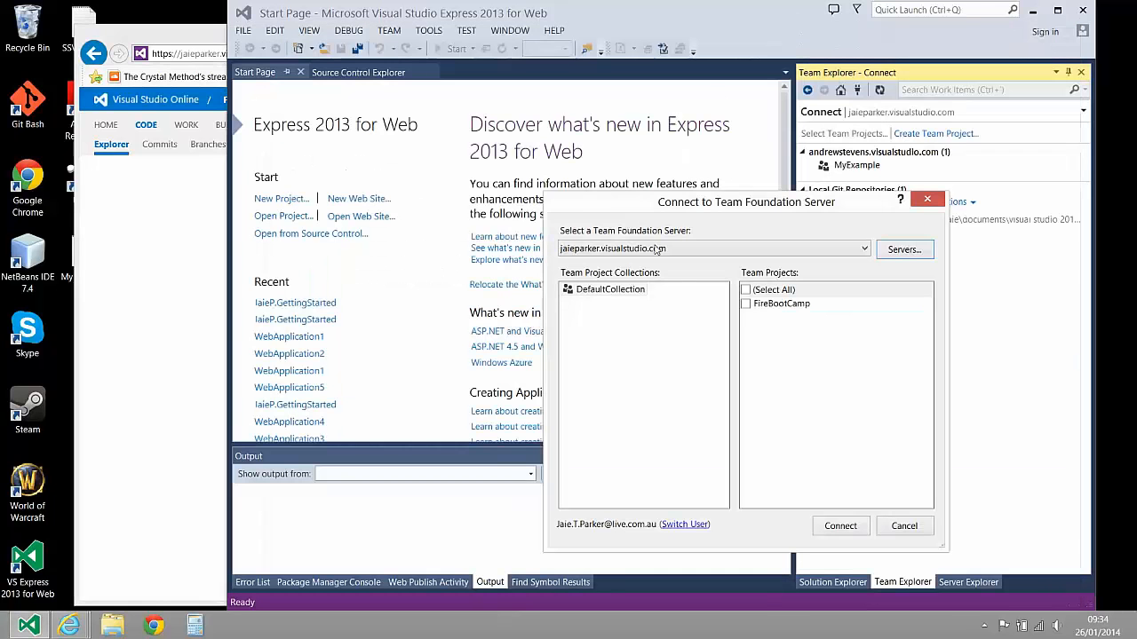
click(747, 290)
click(840, 526)
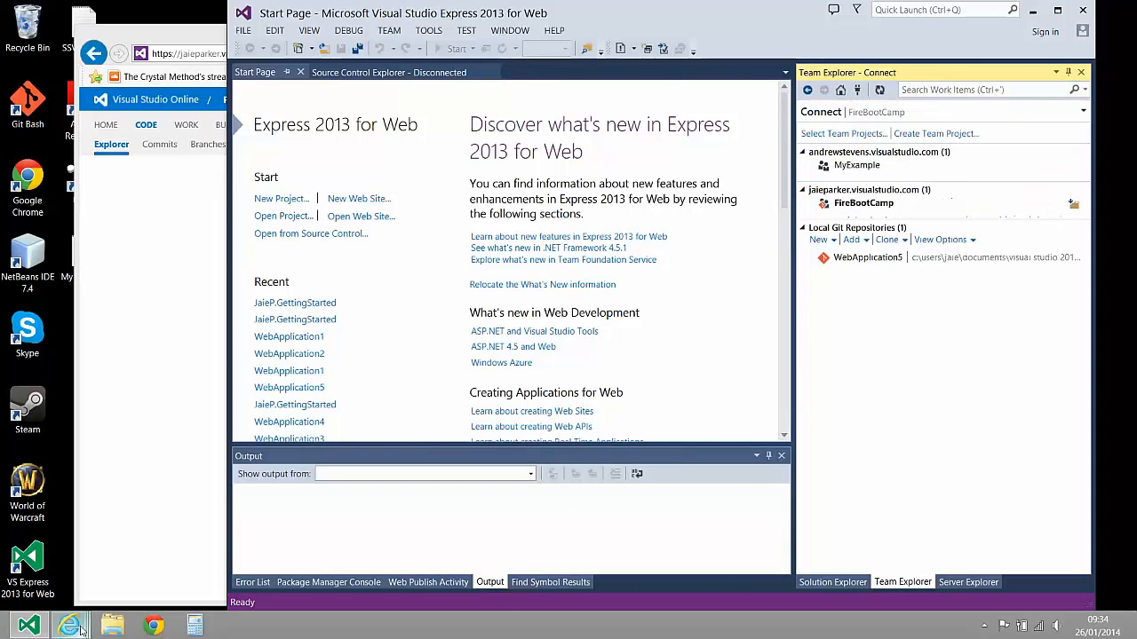
Switch back to the exercise email and read the instructions on connecting to the project and cloning its repository to a local path
click(172, 356)
click(577, 55)
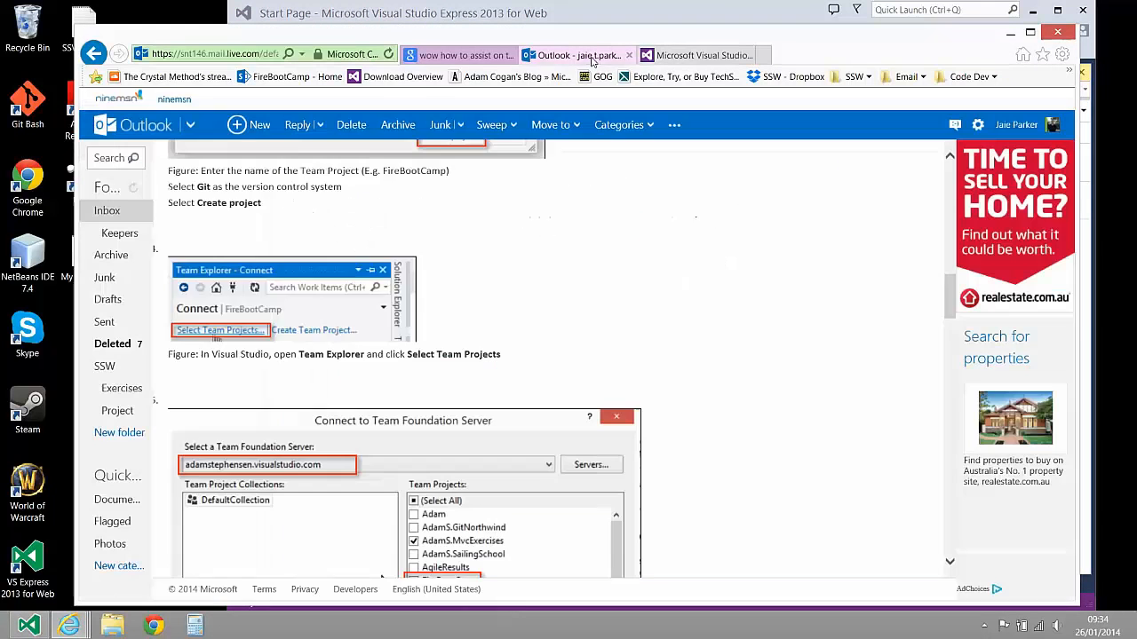
scroll(382, 382, down, 4)
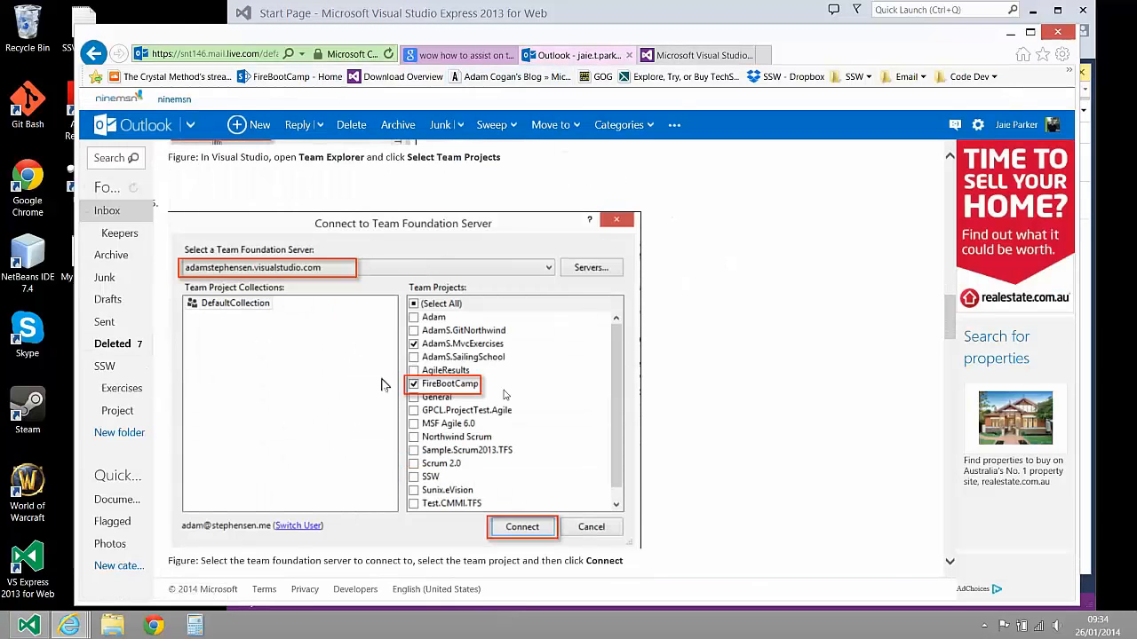
scroll(449, 391, down, 1)
scroll(435, 313, down, 2)
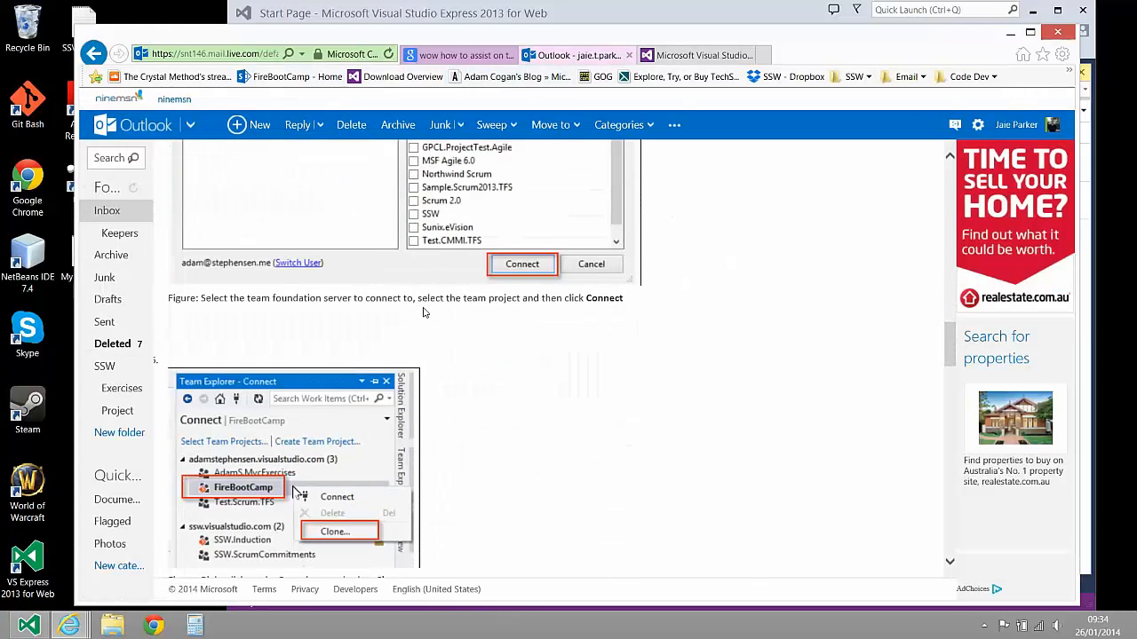
scroll(453, 325, up, 2)
scroll(391, 311, down, 4)
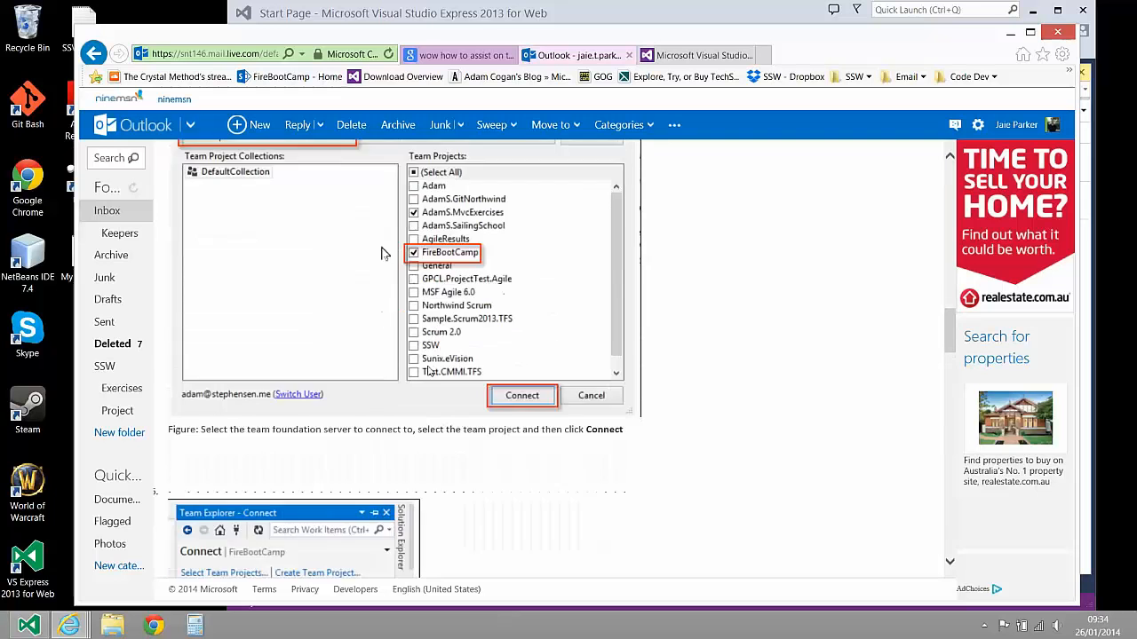
scroll(293, 418, down, 2)
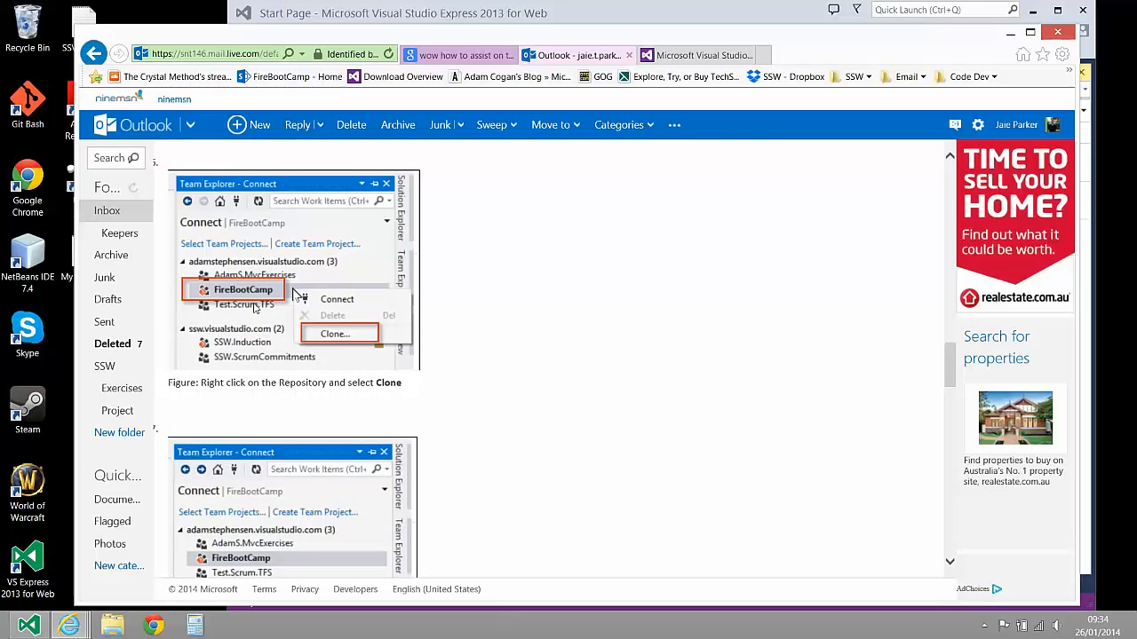
scroll(164, 317, down, 1)
scroll(217, 533, down, 2)
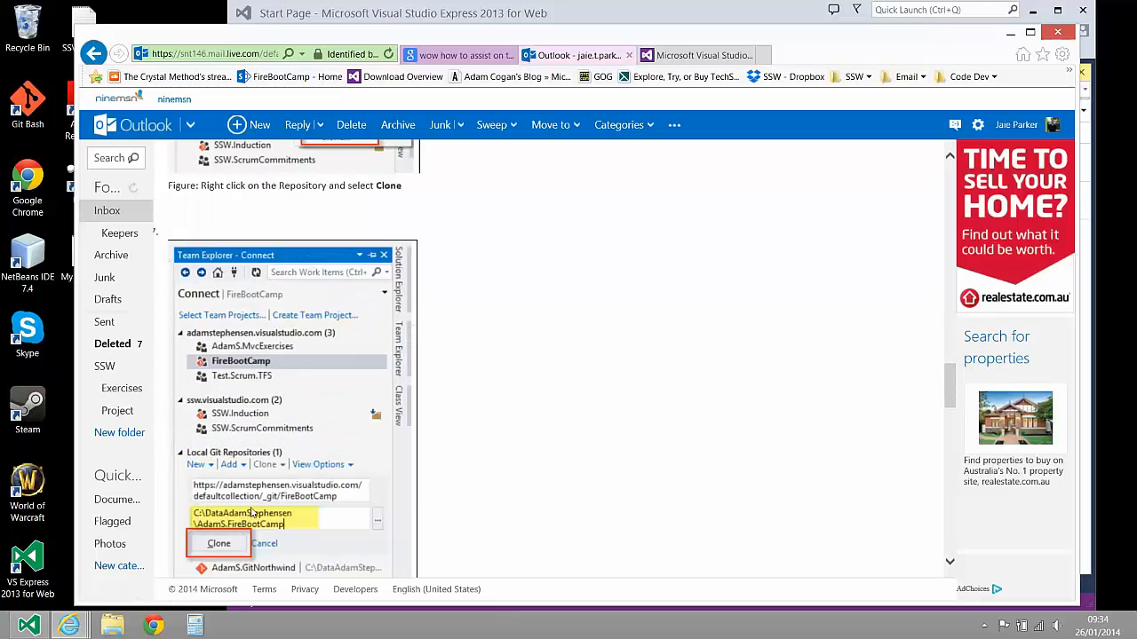
scroll(213, 462, down, 1)
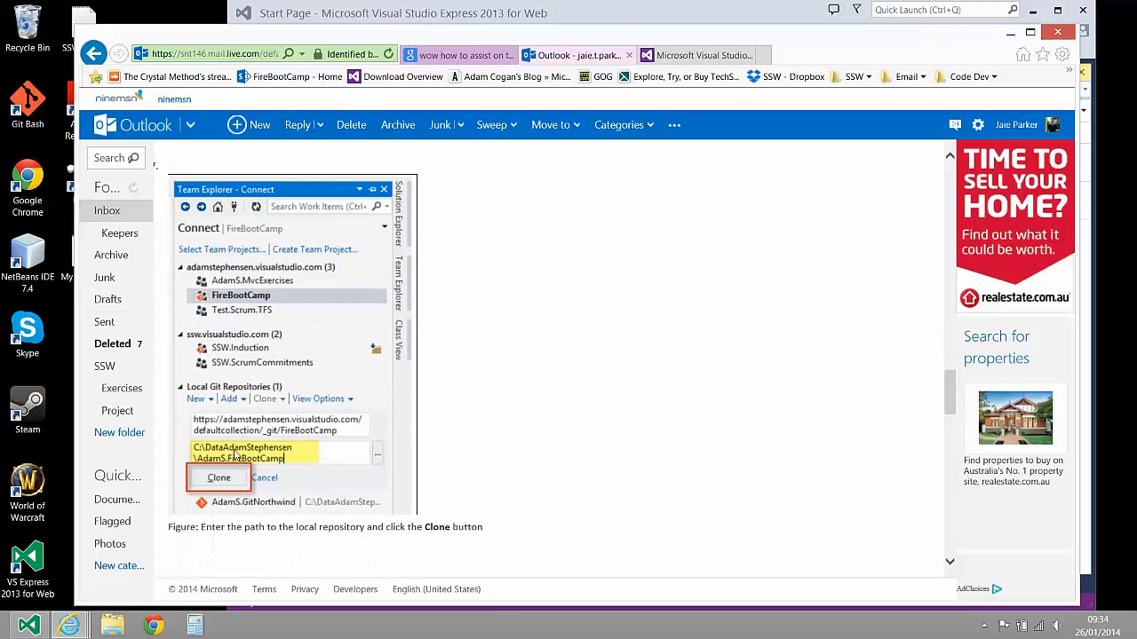
Switch to File Explorer and open the personal data folder on the C: drive
click(111, 626)
mouse_move(305, 81)
mouse_down()
mouse_move(495, 119)
mouse_move(594, 94)
mouse_up()
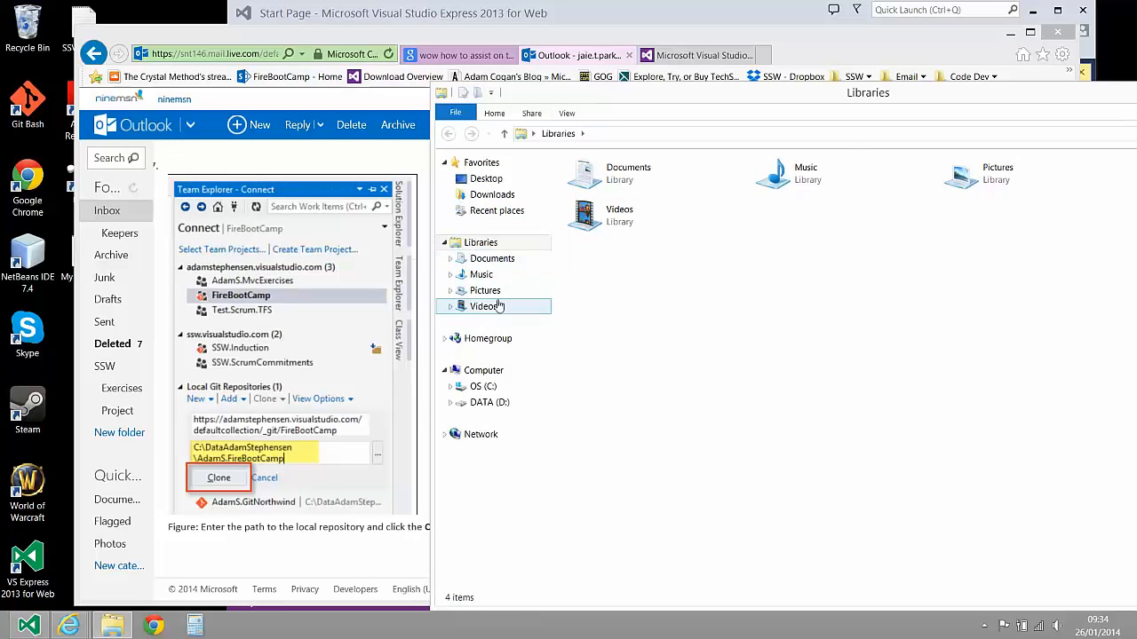
click(483, 386)
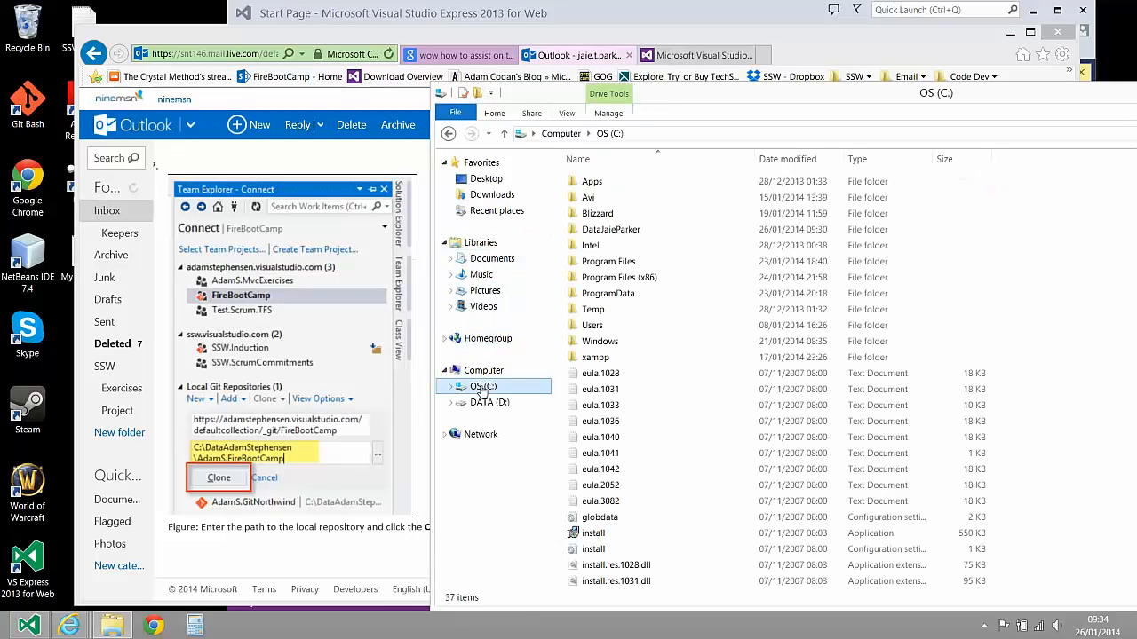
double_click(611, 229)
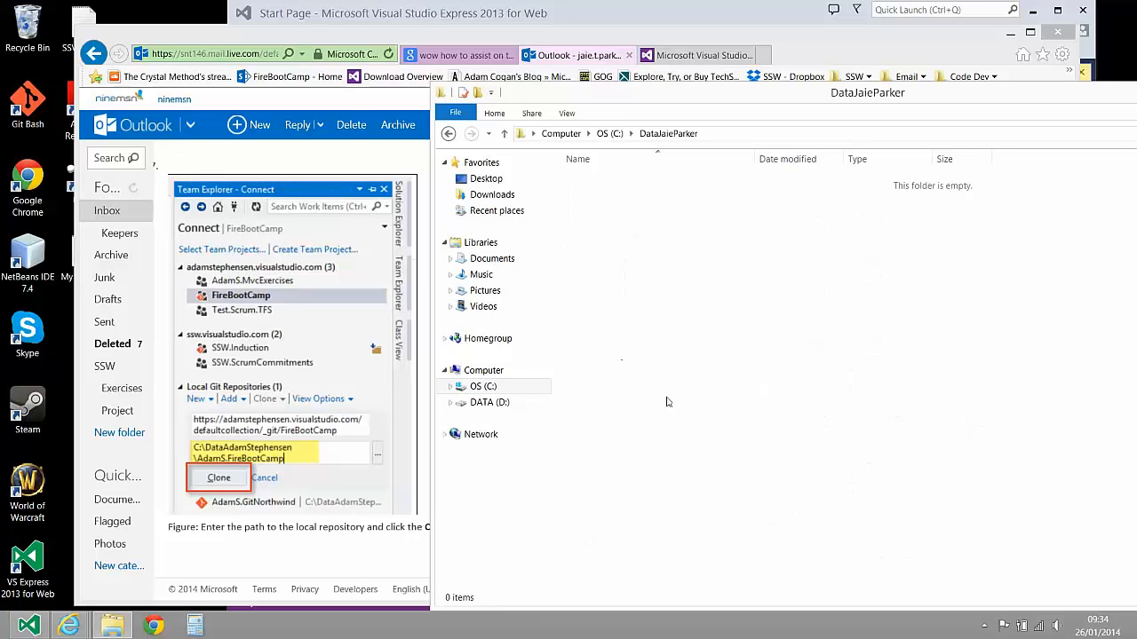
Create a folder in the personal data folder, named with the account holder's first name and surname initial followed by ".FireBootCamp"
right_click(672, 212)
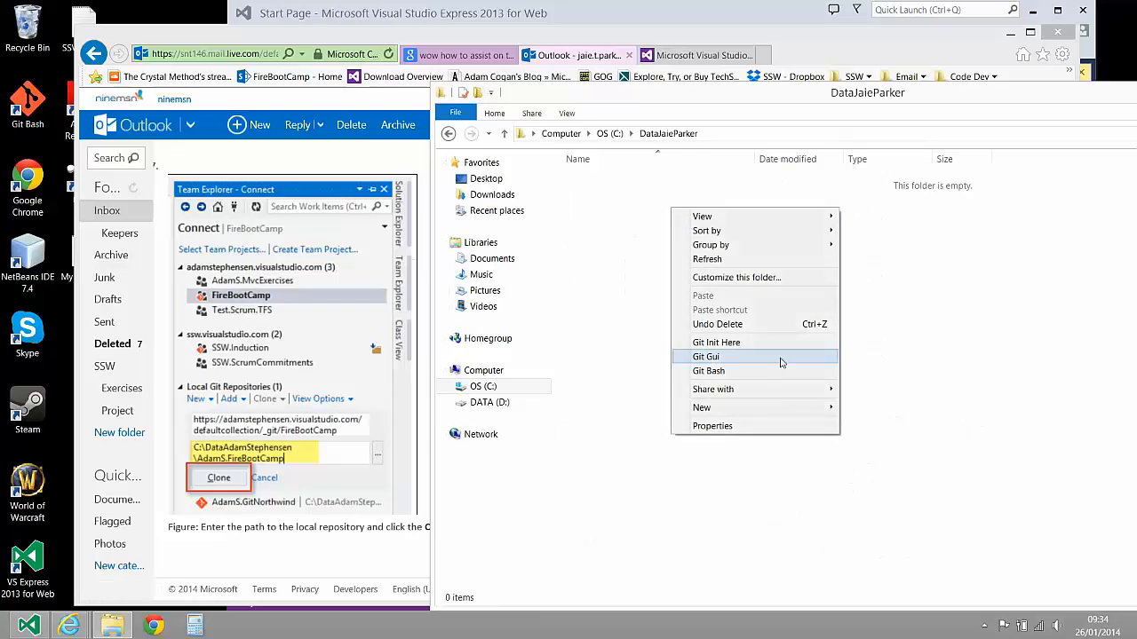
mouse_move(809, 411)
click(868, 410)
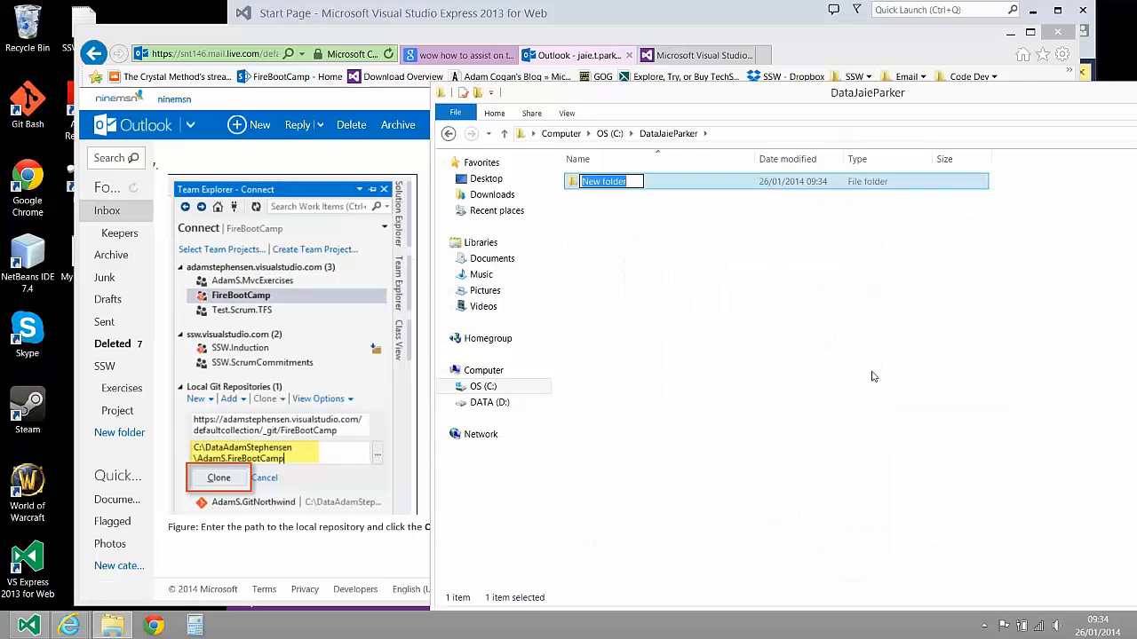
text(JaieP)
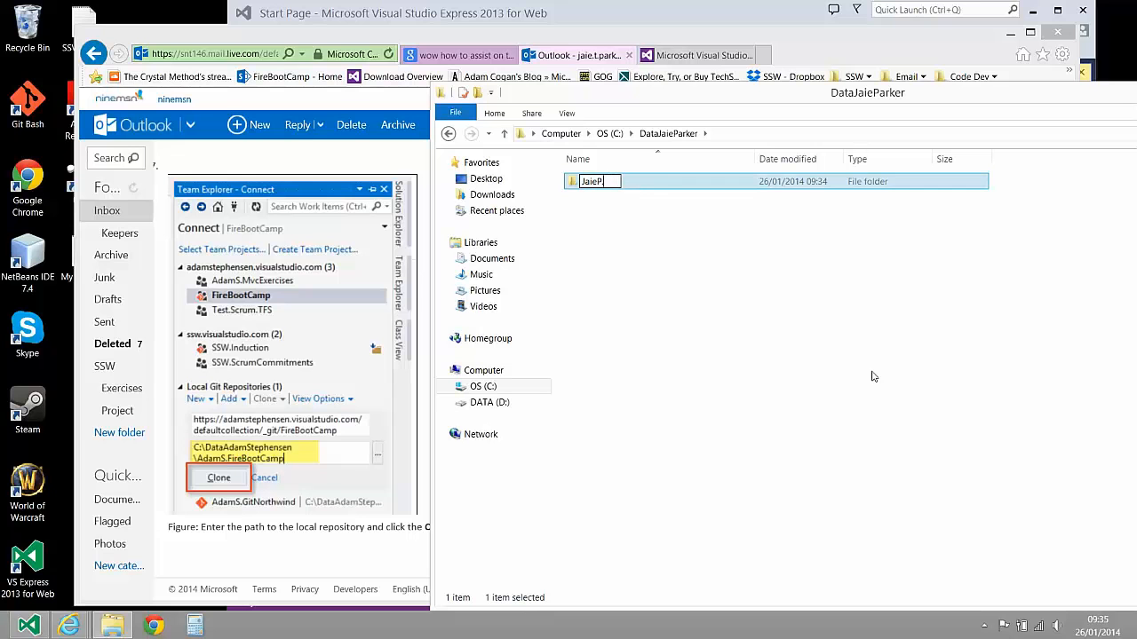
text(.FireBootCamp)
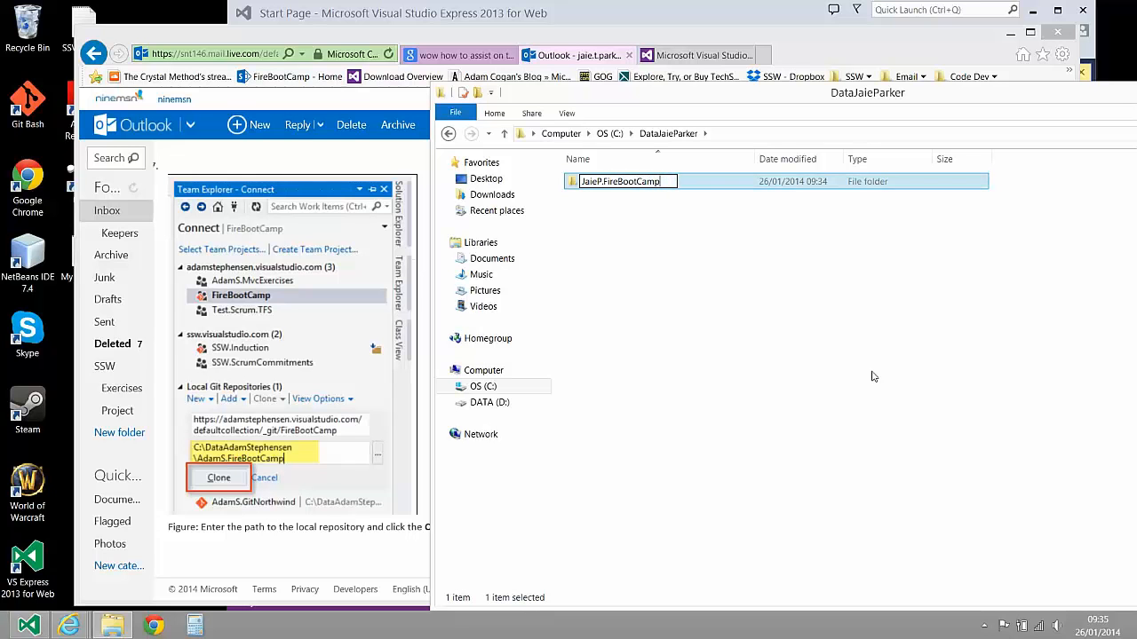
key(Return)
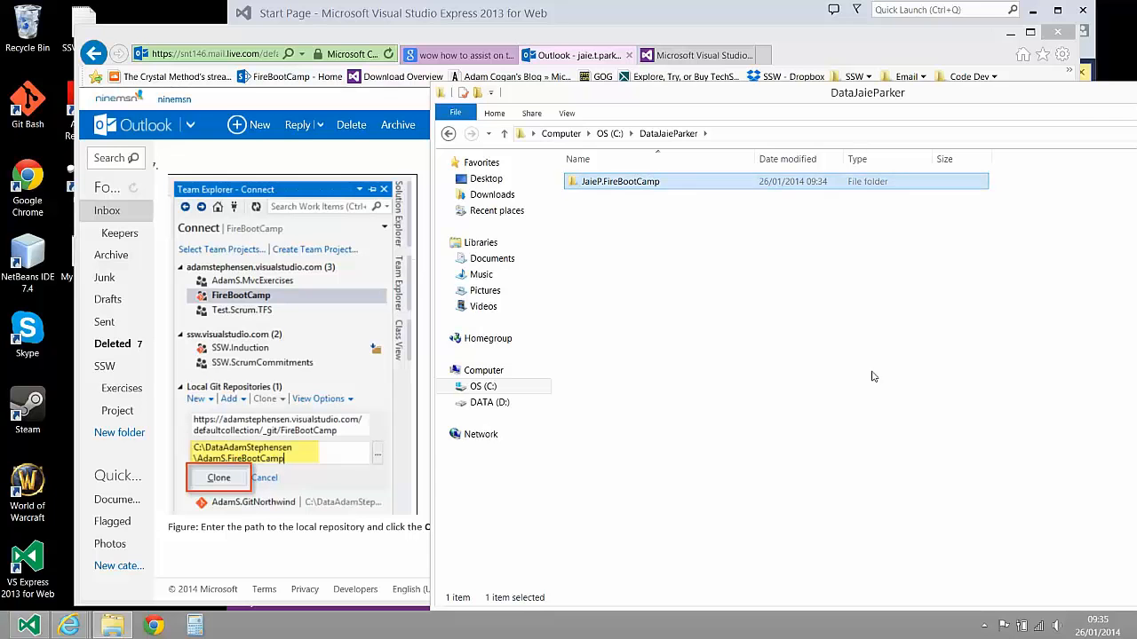
View the FireBootCamp repository page and the exercise email's clone figure in the browser, and return to Visual Studio Express
click(709, 57)
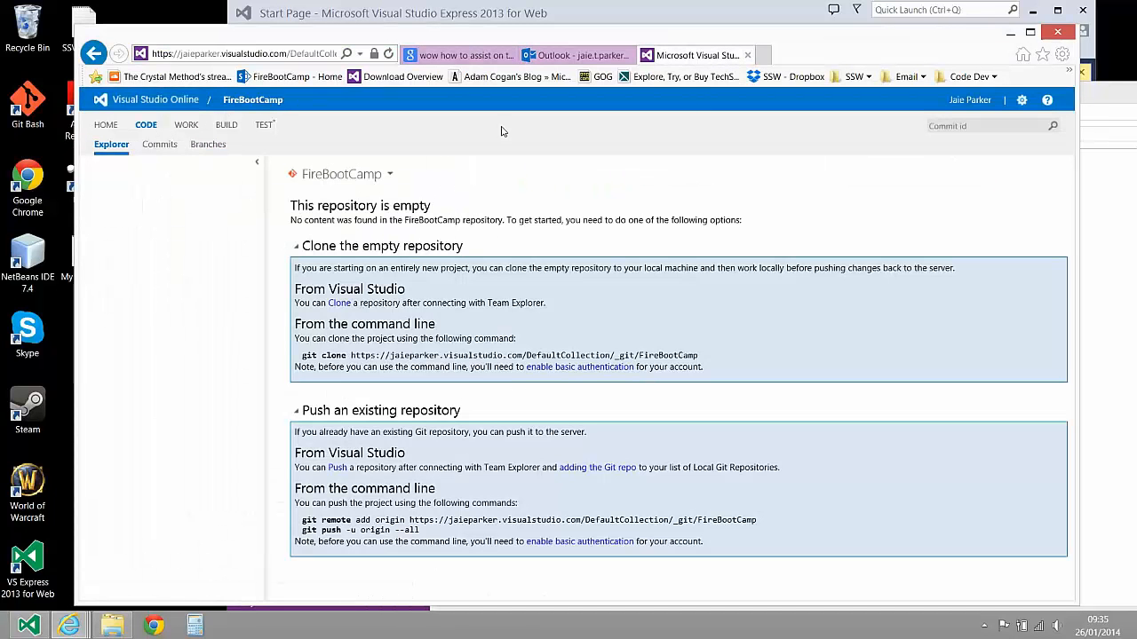
click(607, 56)
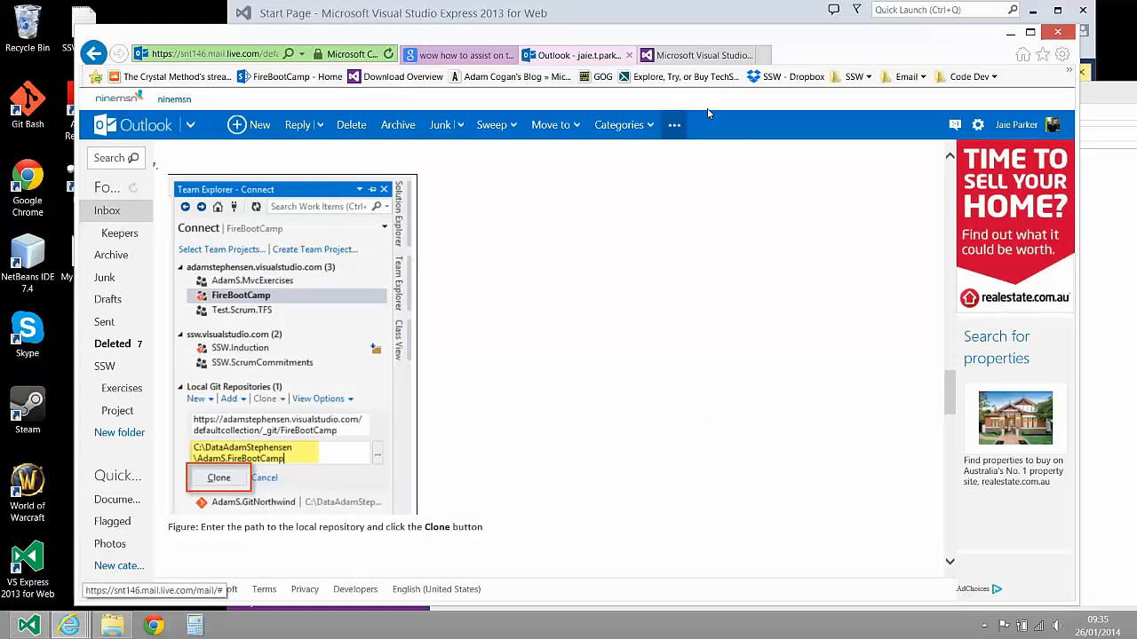
click(712, 15)
Switch to File Explorer, look inside the new FireBootCamp folder, and minimise the window to get back to Visual Studio Express
click(1123, 338)
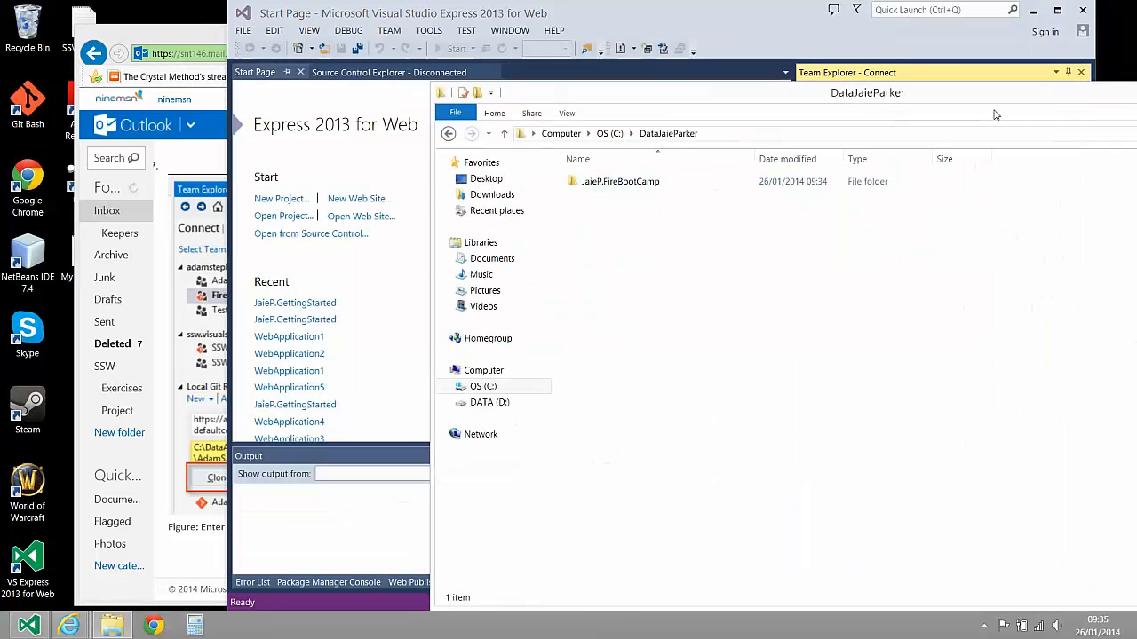
drag(992, 106, 711, 148)
double_click(338, 221)
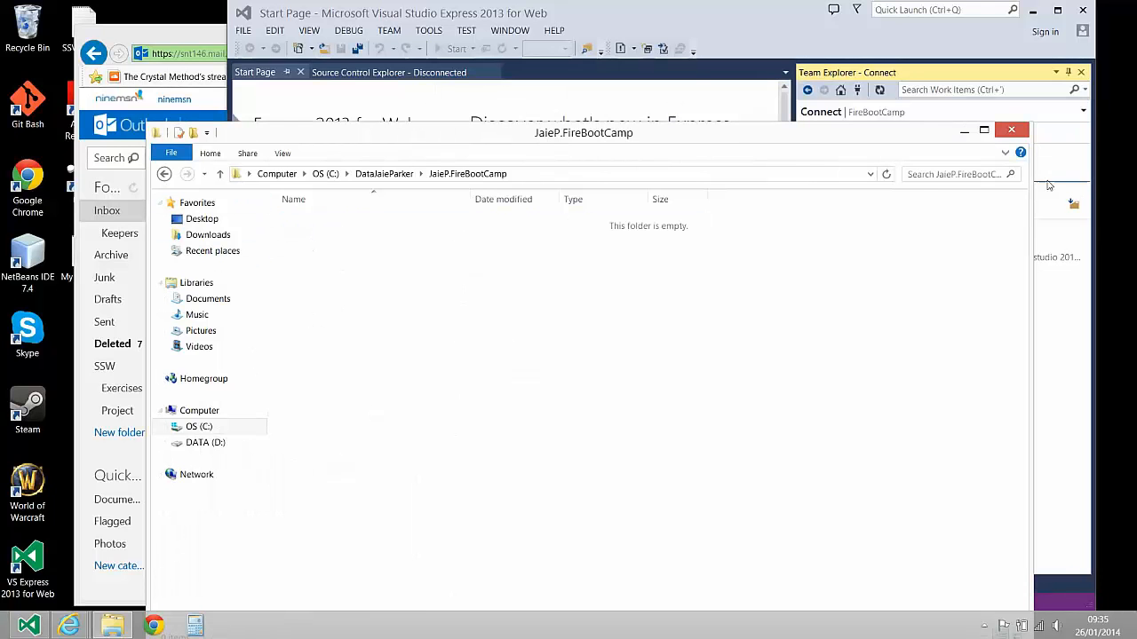
click(964, 130)
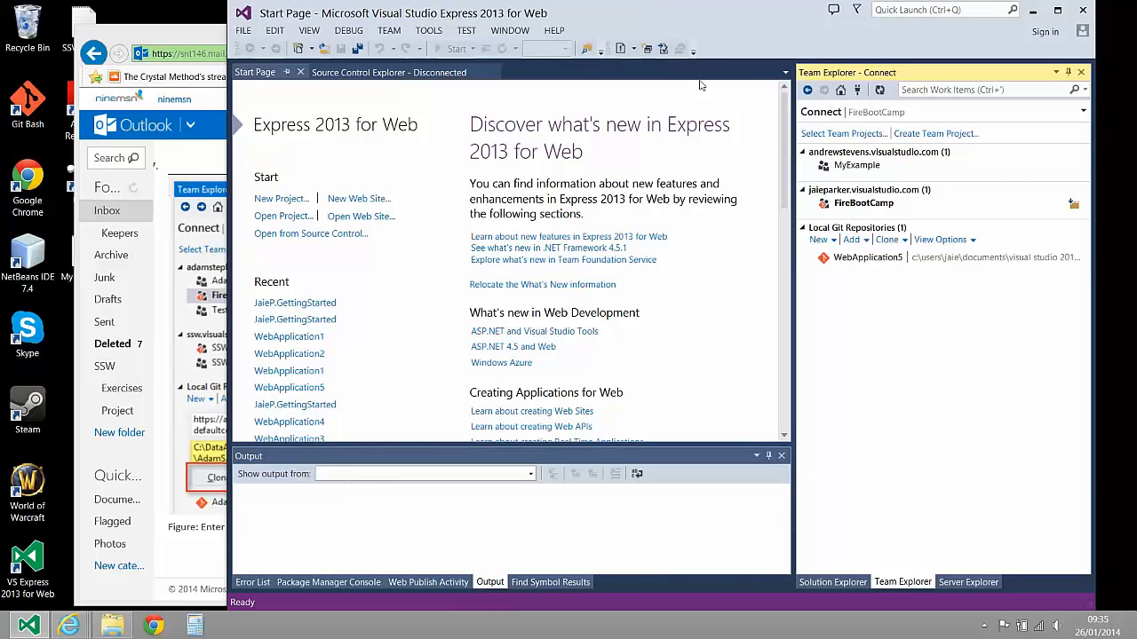
Start cloning the FireBootCamp team project from the personal server in Team Explorer
click(877, 206)
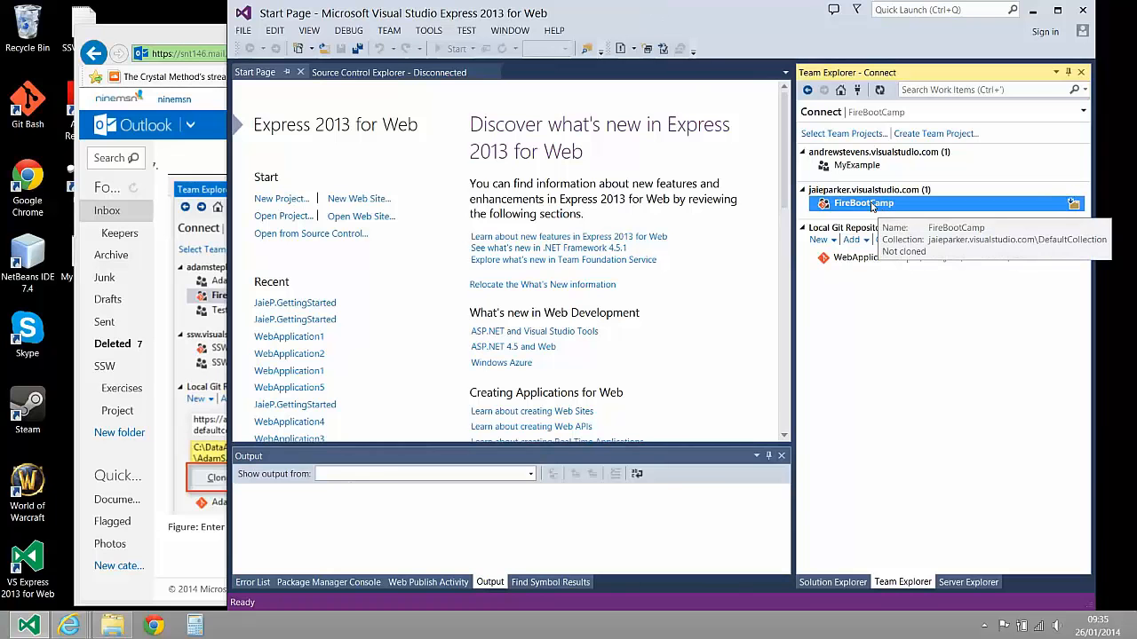
right_click(872, 207)
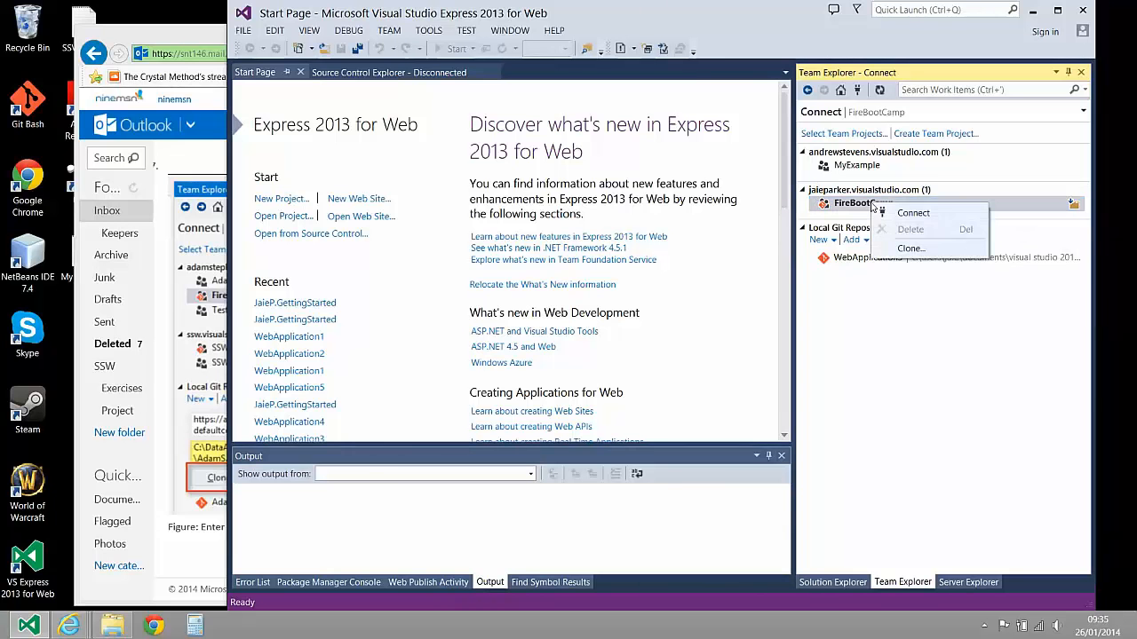
click(909, 249)
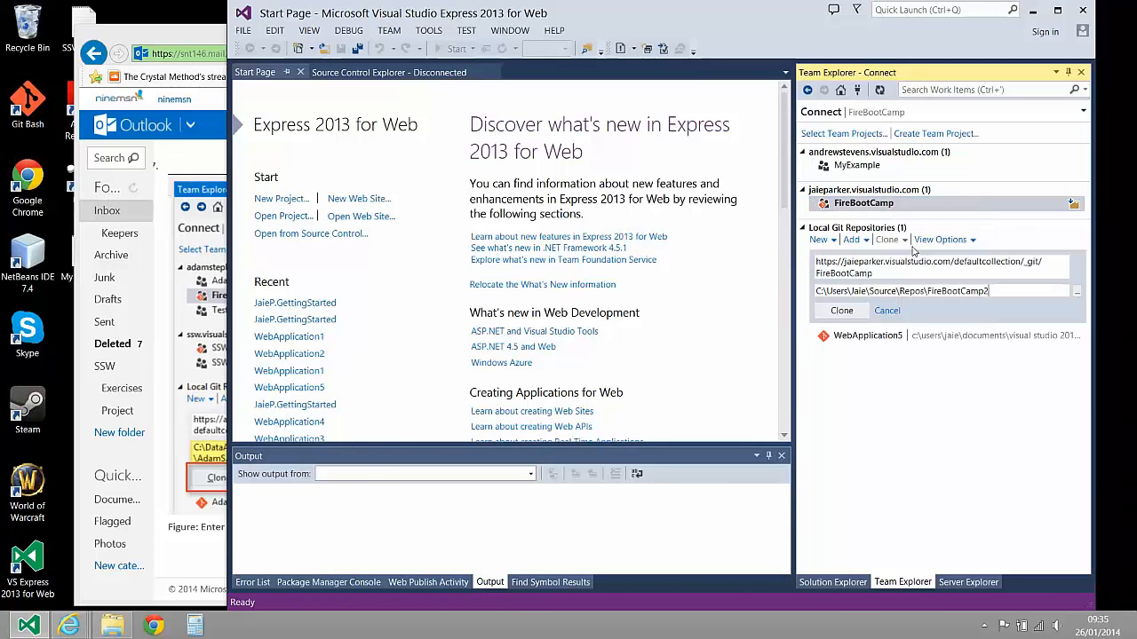
Set the clone's local path to the new FireBootCamp folder inside the personal data folder on C:, and clone the repository
click(1076, 291)
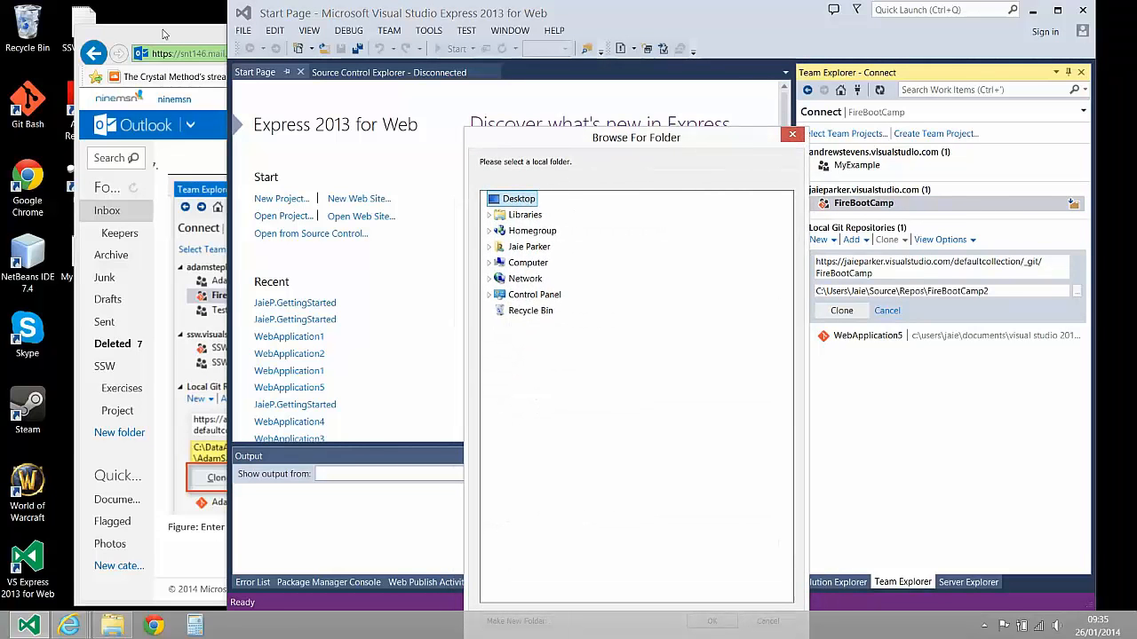
click(490, 248)
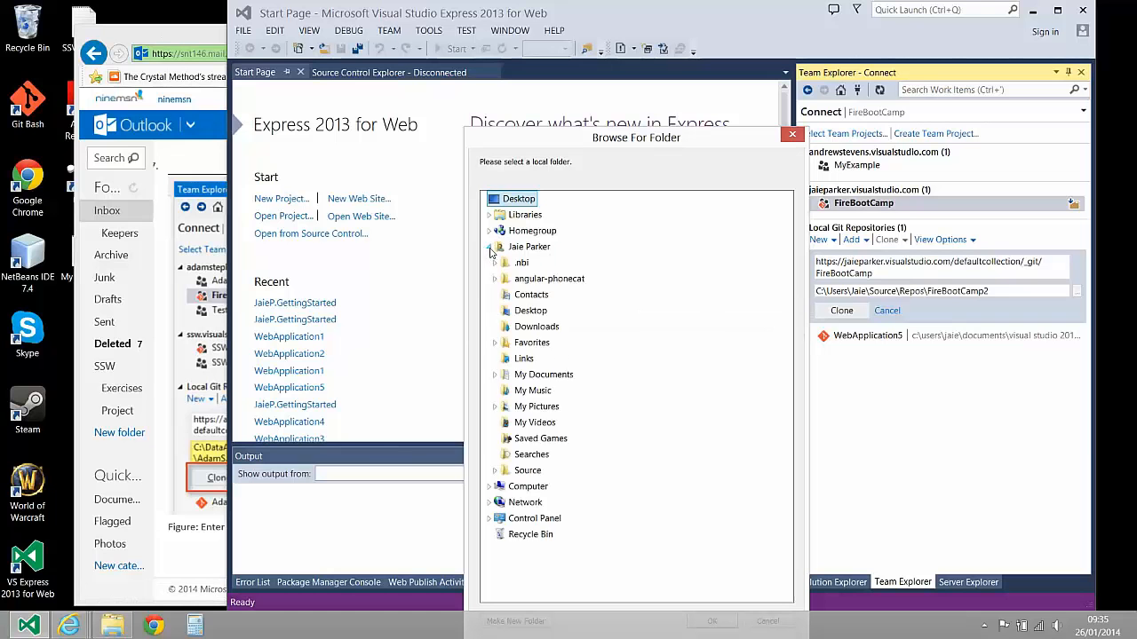
click(489, 249)
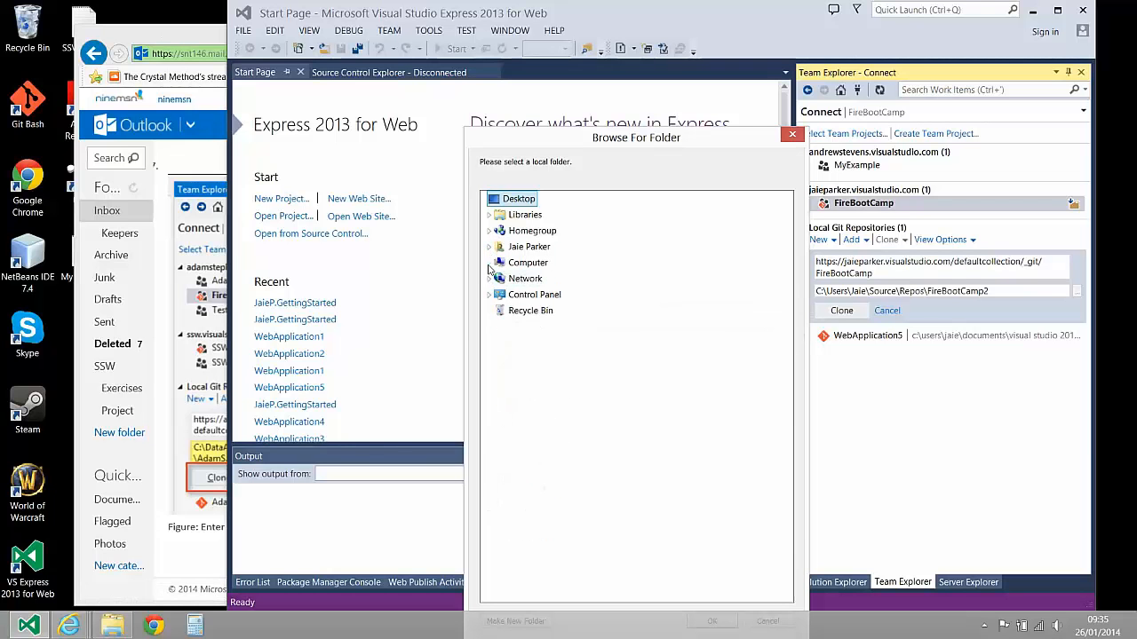
click(488, 262)
double_click(524, 278)
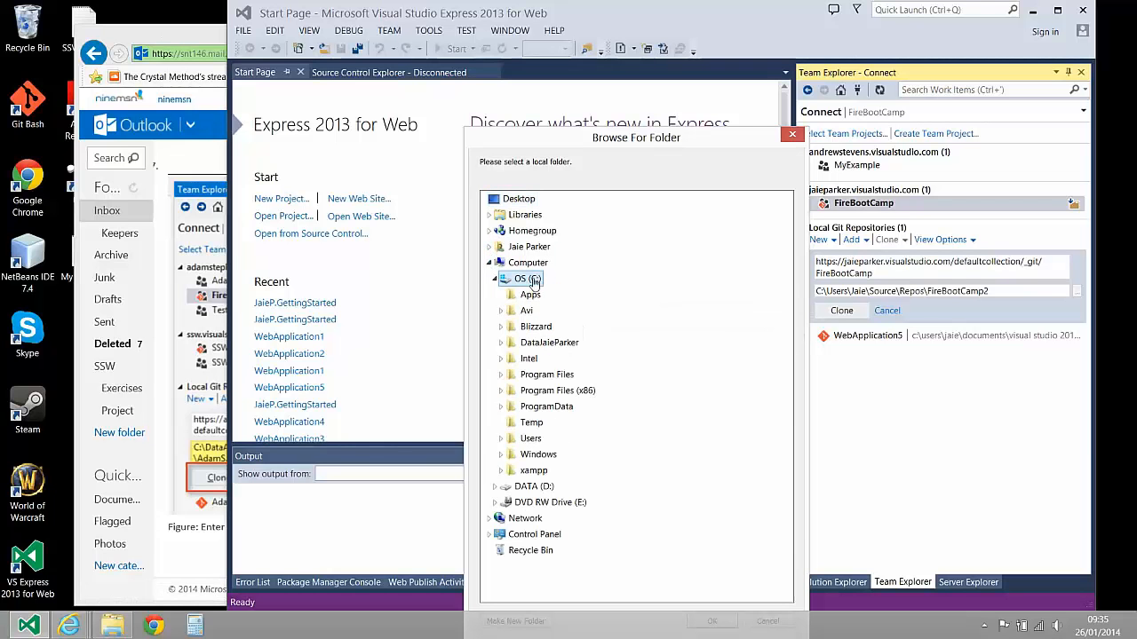
double_click(543, 342)
click(559, 358)
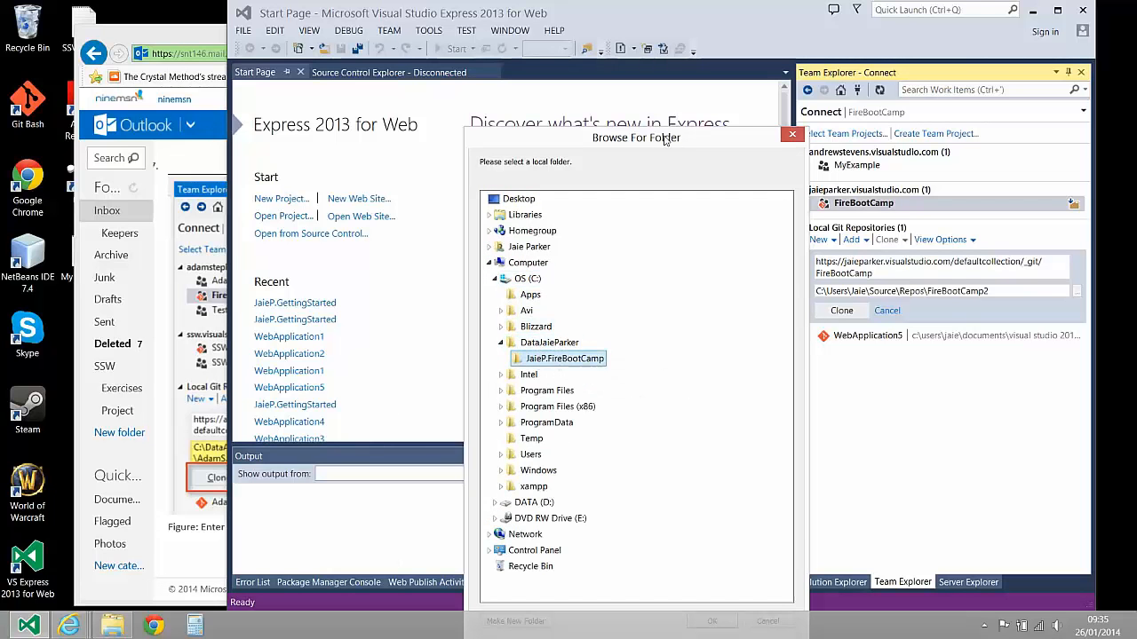
drag(665, 140, 616, 46)
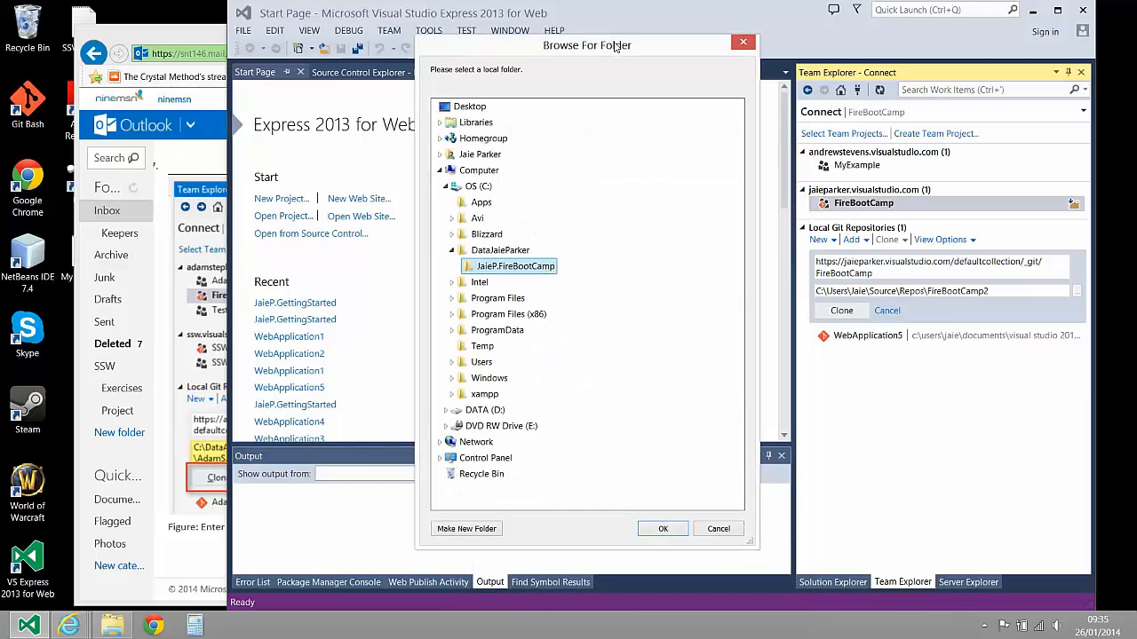
click(664, 529)
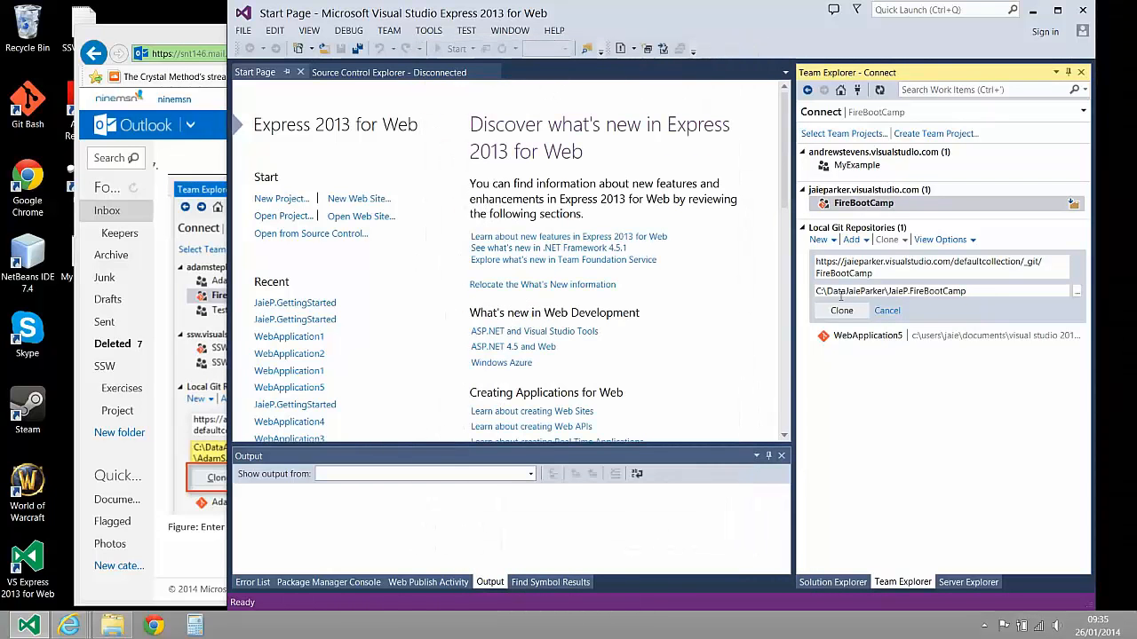
click(841, 311)
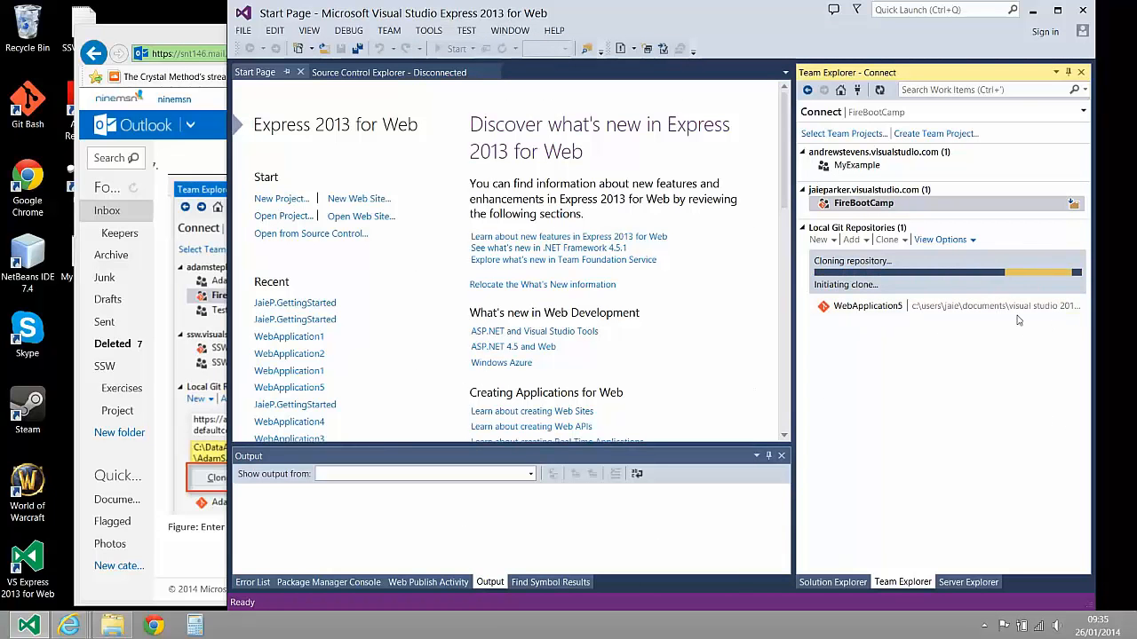
Switch to the browser, read the email's New Project instructions, check the FireBootCamp repository page, and return to Visual Studio Express
click(194, 37)
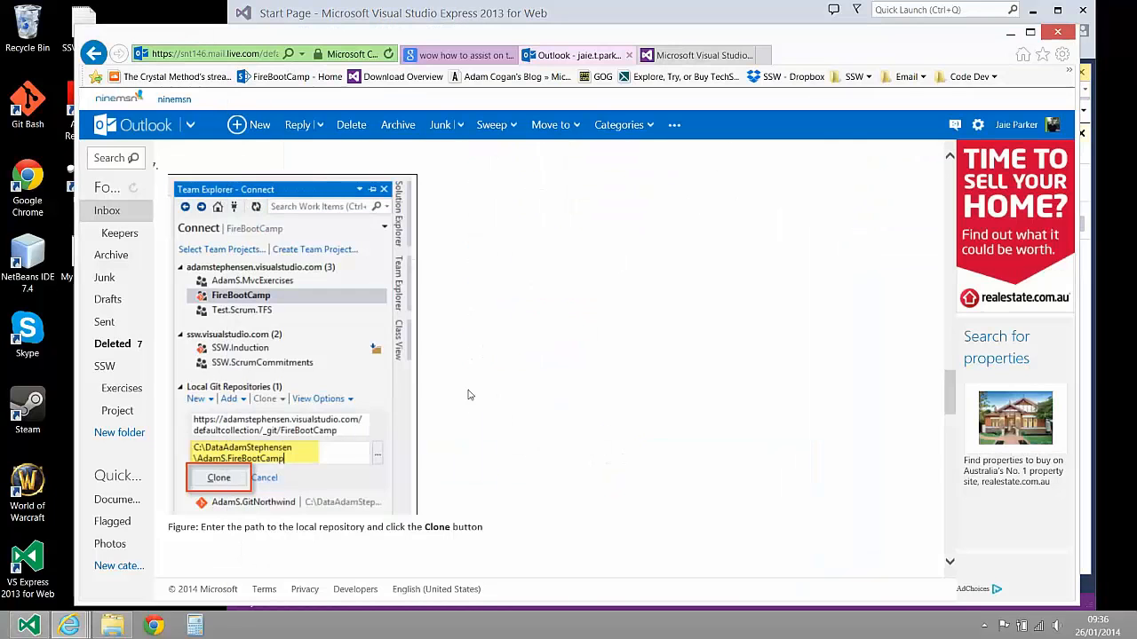
scroll(480, 375, down, 5)
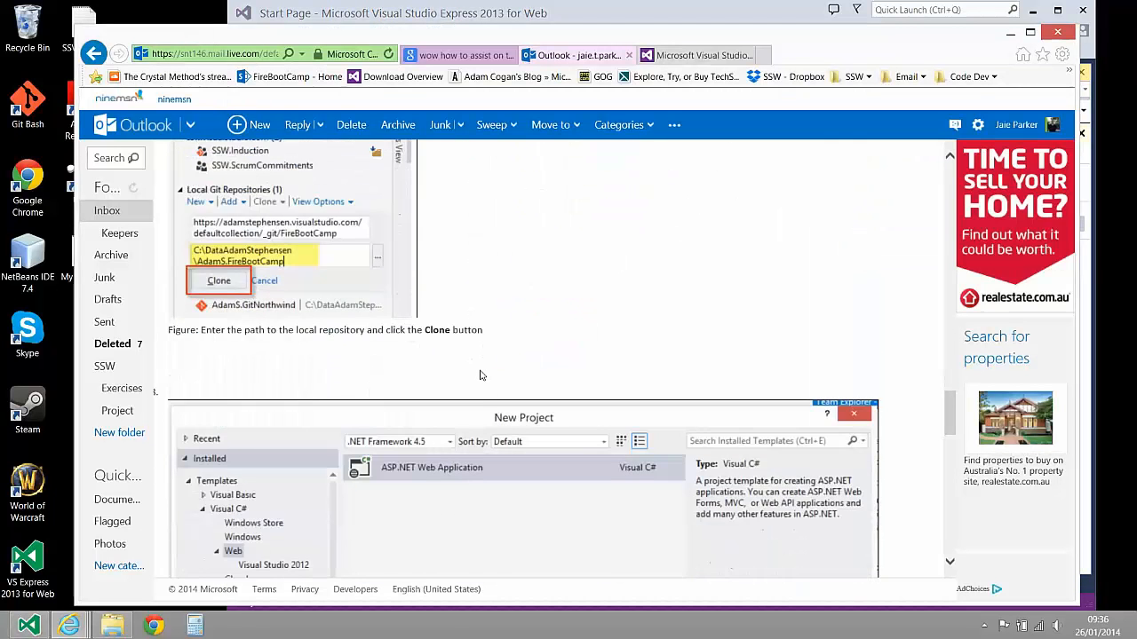
scroll(424, 380, down, 1)
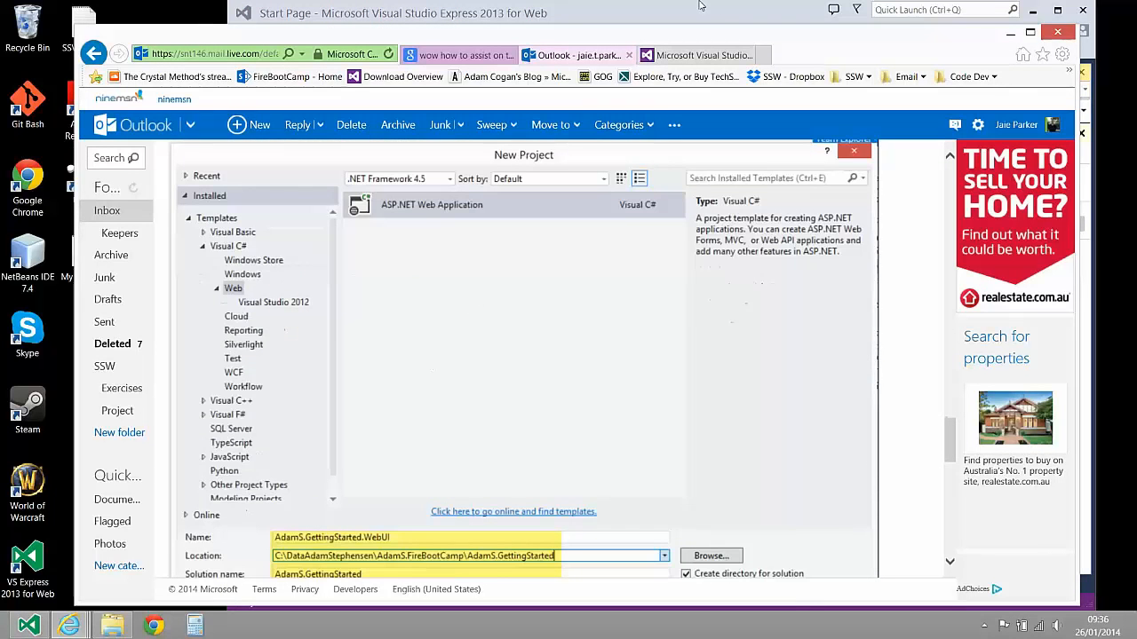
click(700, 55)
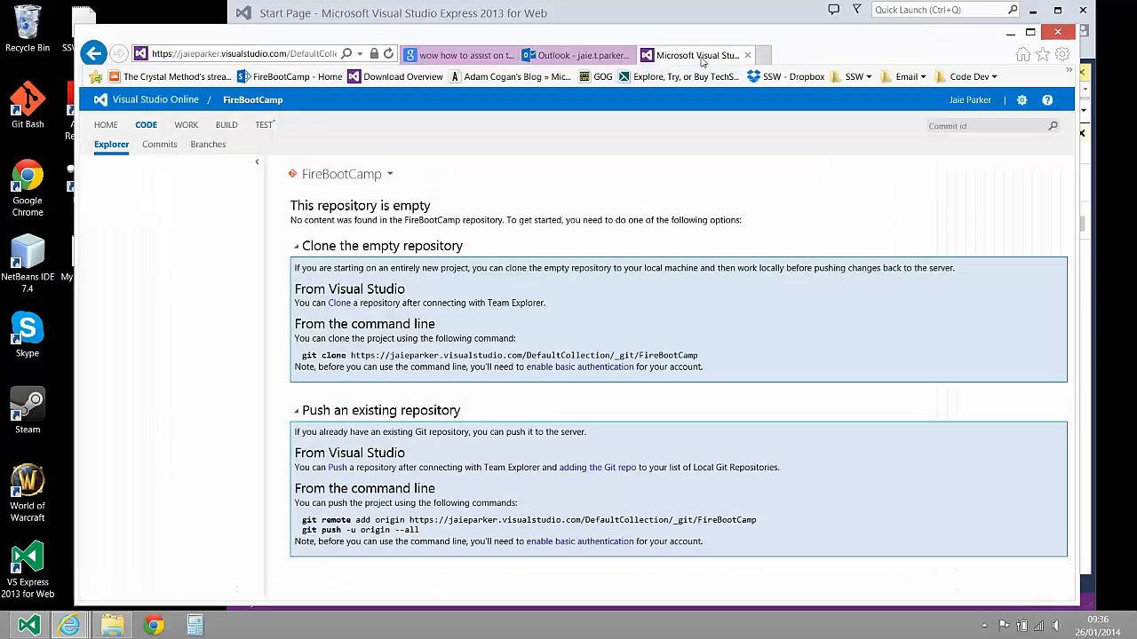
click(167, 140)
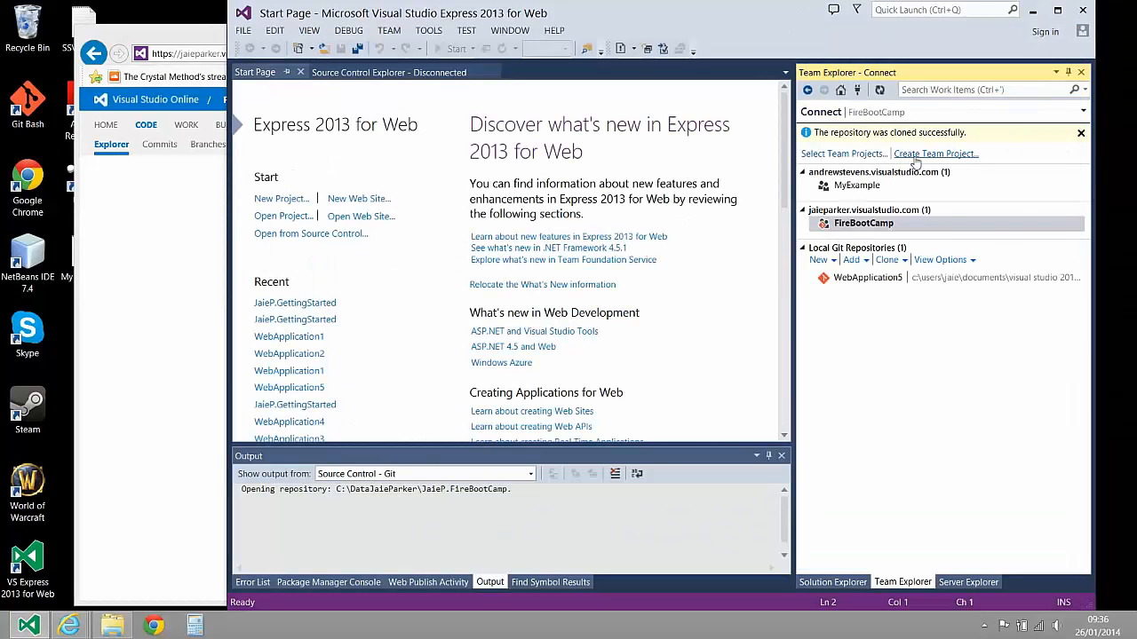
Open the New Project dialog in Visual Studio Express and select the whole project name for editing
click(244, 30)
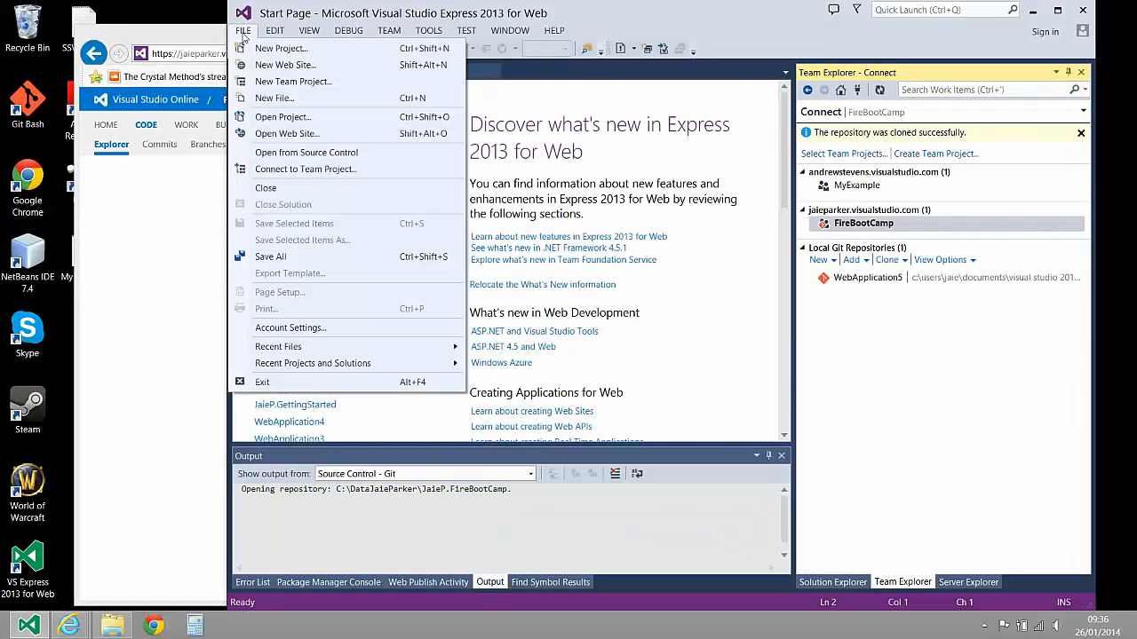
click(302, 49)
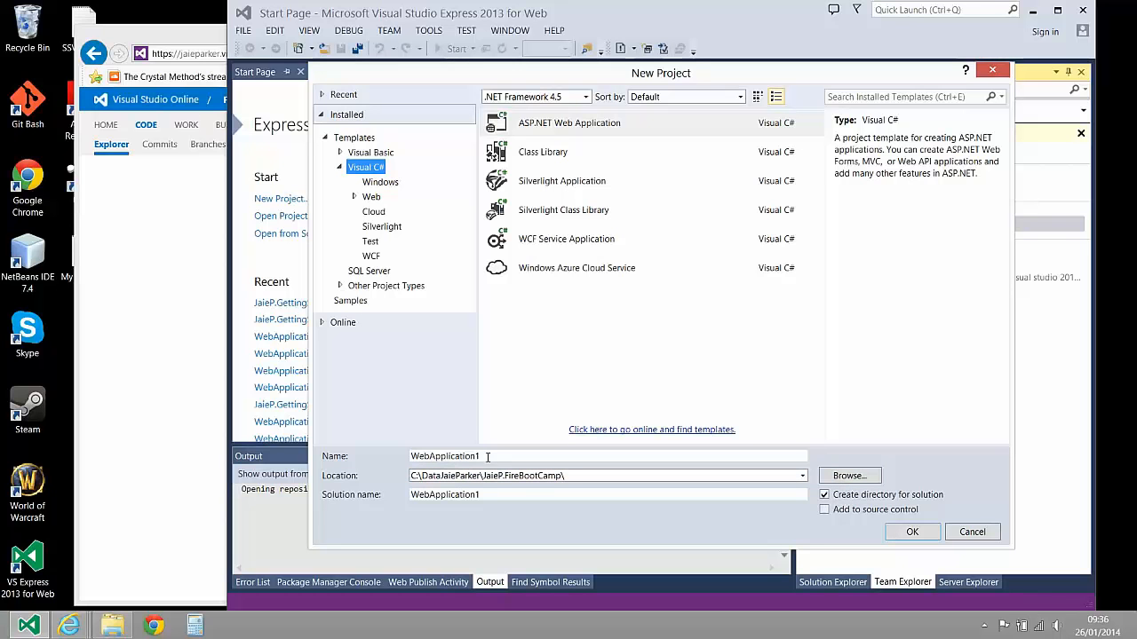
drag(493, 457, 409, 475)
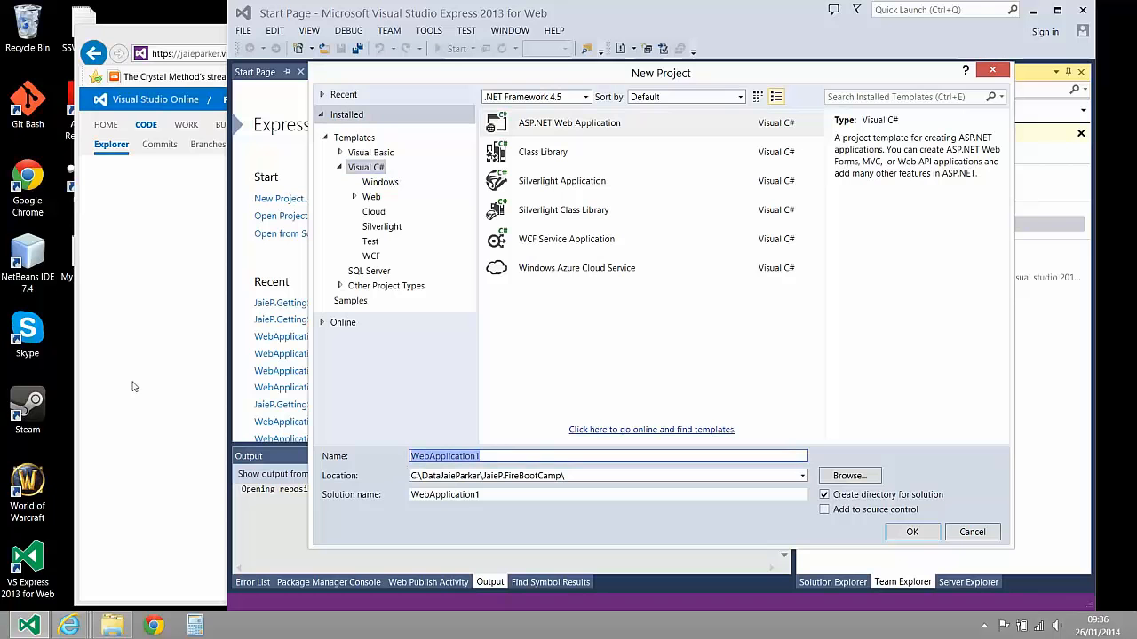
Switch to the exercise email and read which name, location, solution name and options to use for the MVC project
click(146, 500)
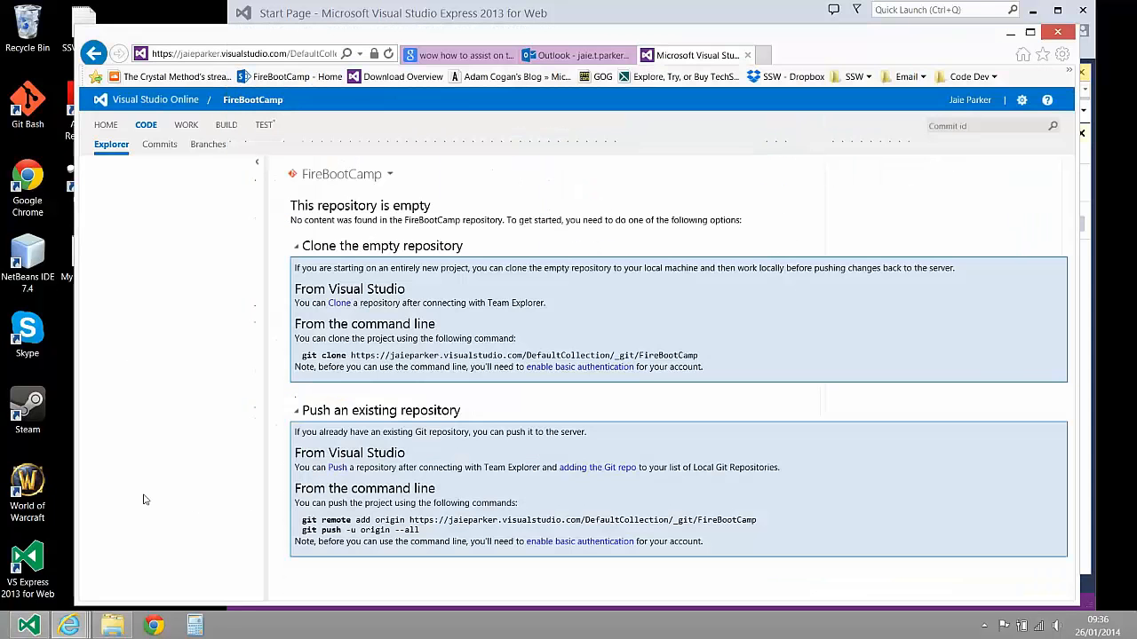
click(577, 55)
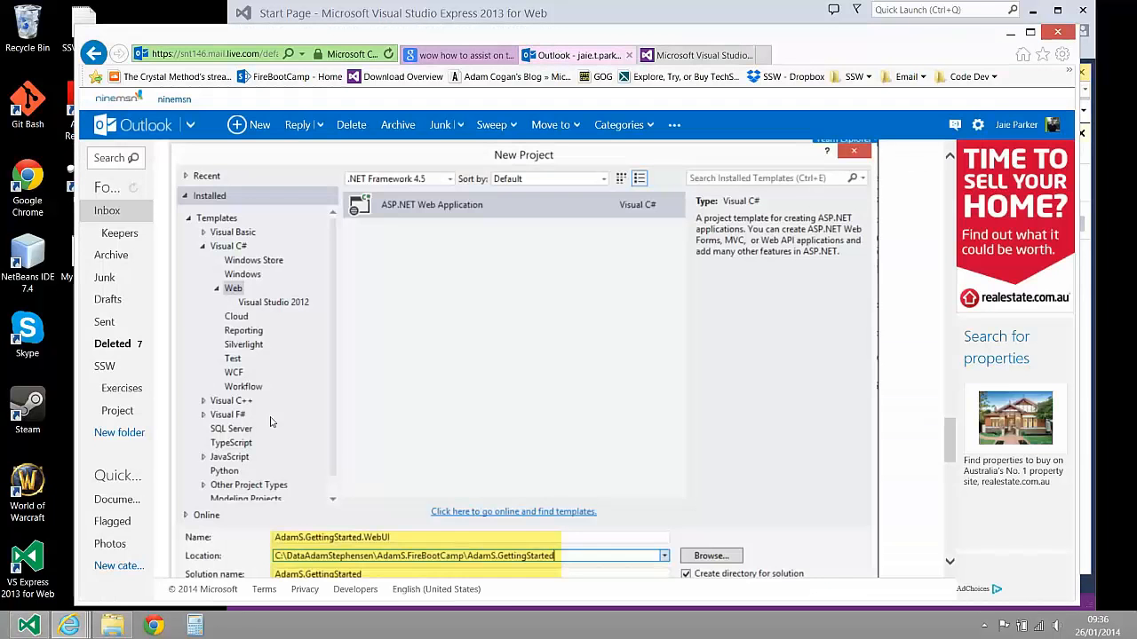
scroll(487, 360, down, 3)
scroll(347, 283, up, 3)
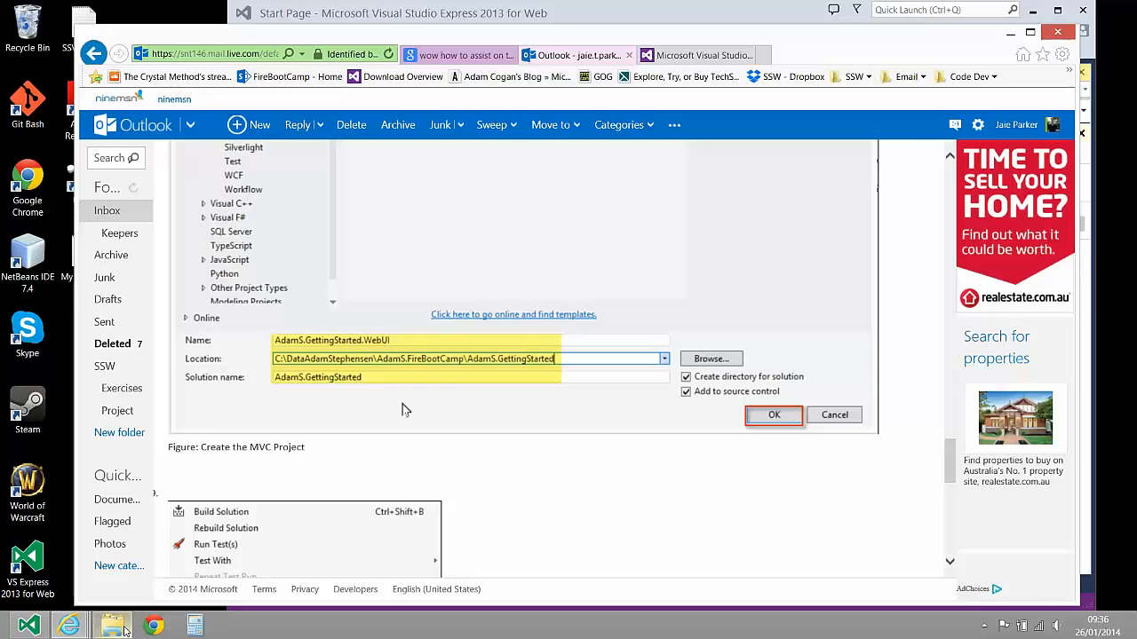
Return to Visual Studio Express and name the new ASP.NET web application GettingStarted.WebUI, prefixed with the personal name abbreviation
mouse_move(126, 631)
click(567, 9)
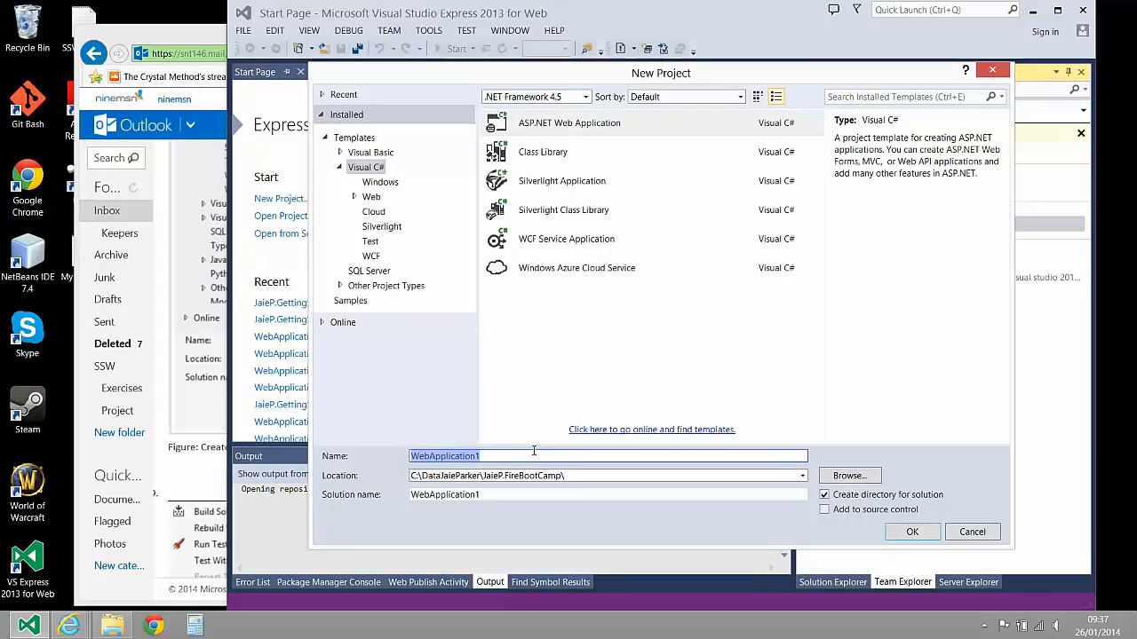
text(Jaie)
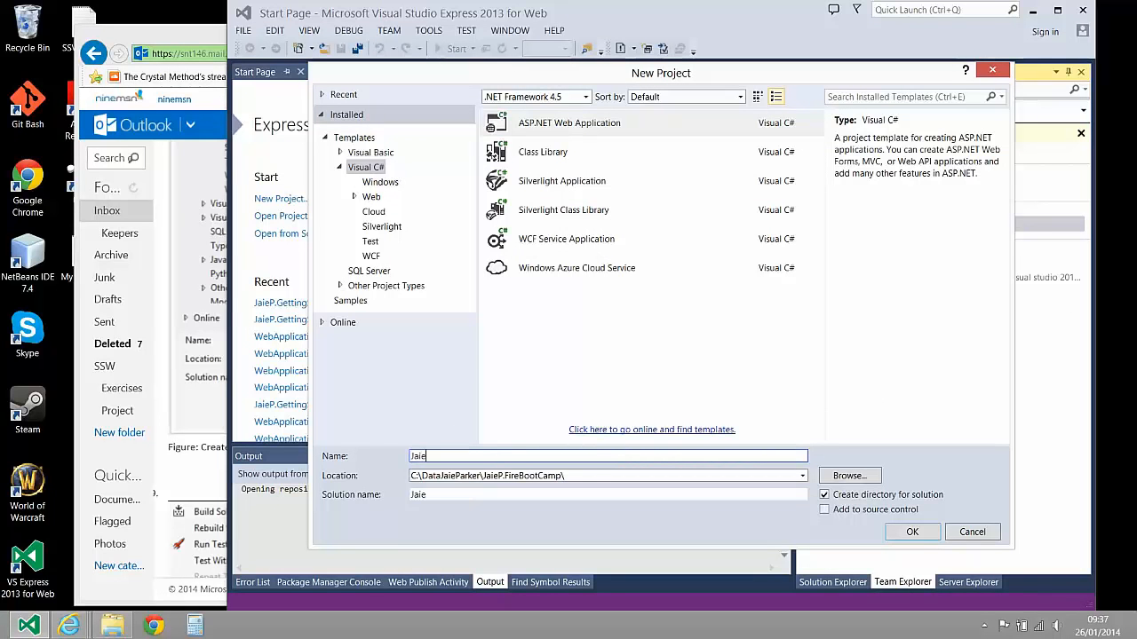
text(P.GettingStarted.)
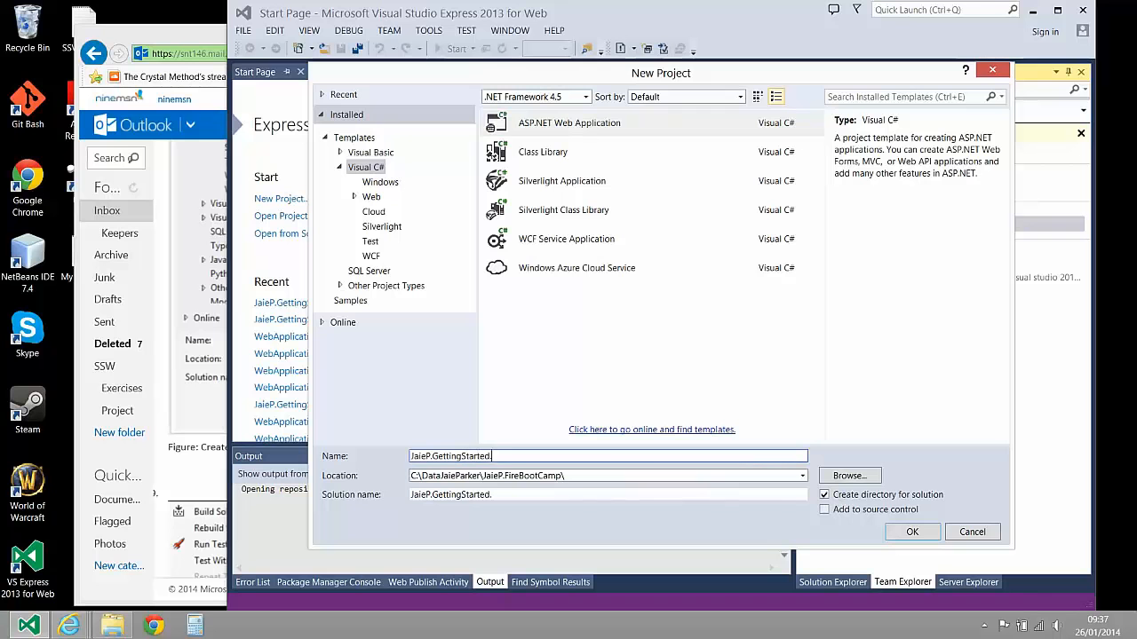
text(WE)
key(BackSpace)
key(BackSpace)
text(ebUI)
Remove the .WebUI suffix from the solution name and create the project with the MVC template
click(541, 494)
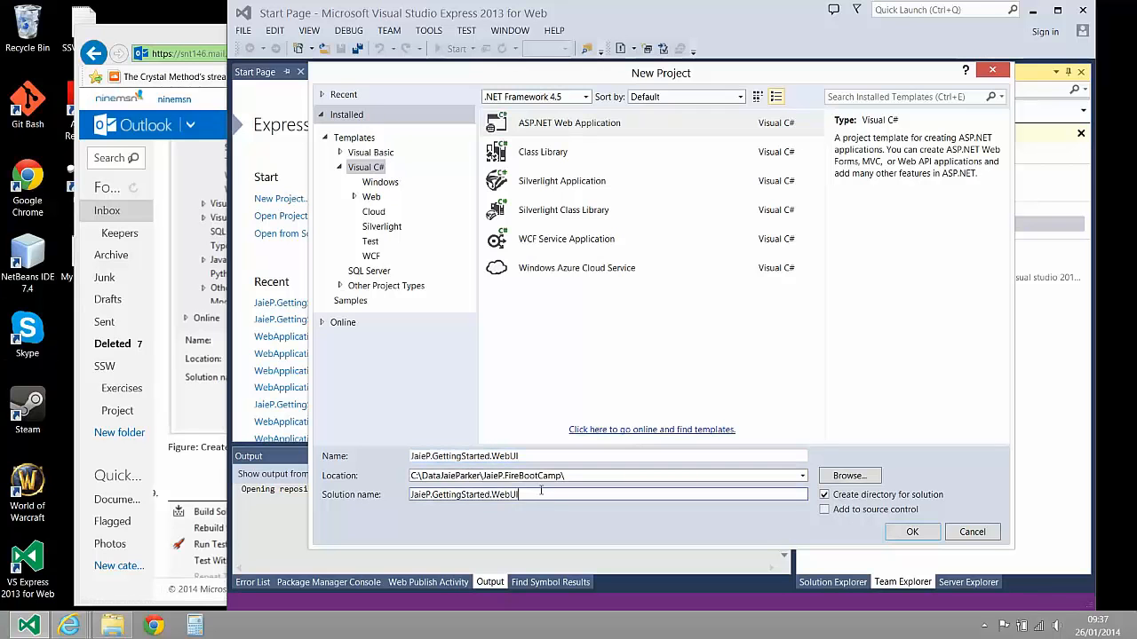
key(BackSpace)
key(BackSpace)
key(BackSpace)
key(BackSpace)
key(BackSpace)
key(BackSpace)
click(922, 536)
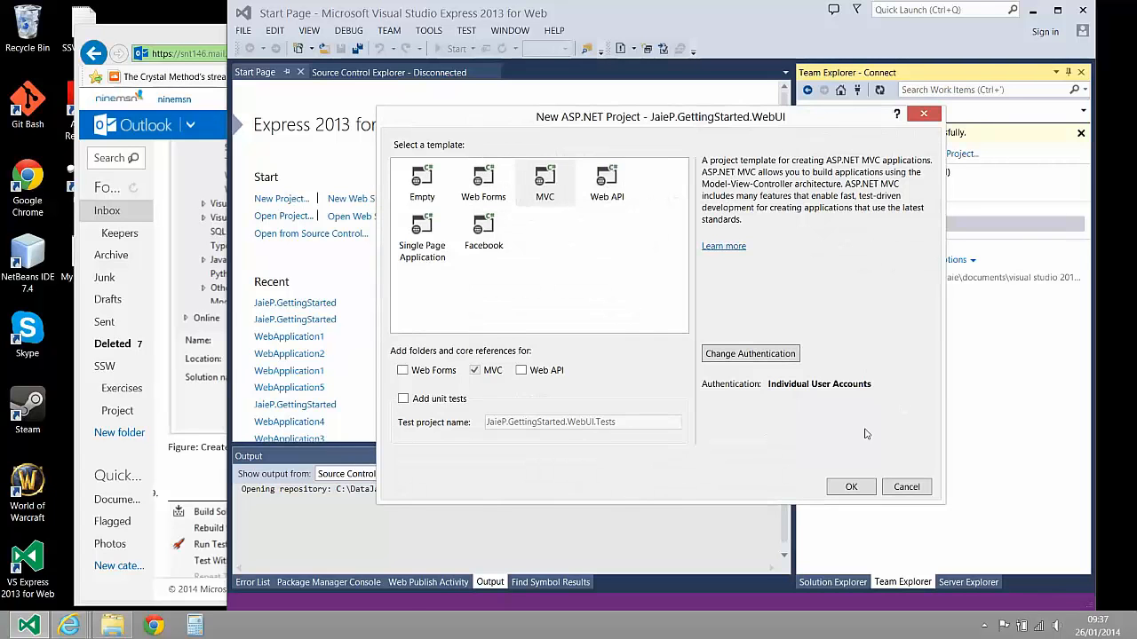
click(853, 488)
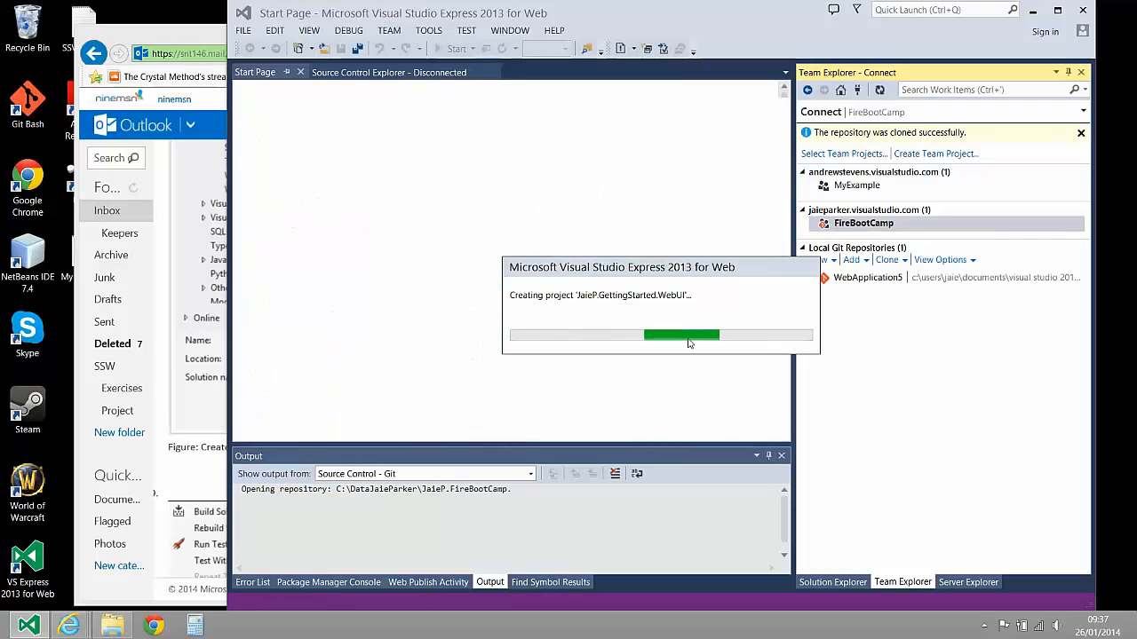
Switch to the exercise email, read the instruction that follows creating the MVC project, and return to Visual Studio Express
click(212, 469)
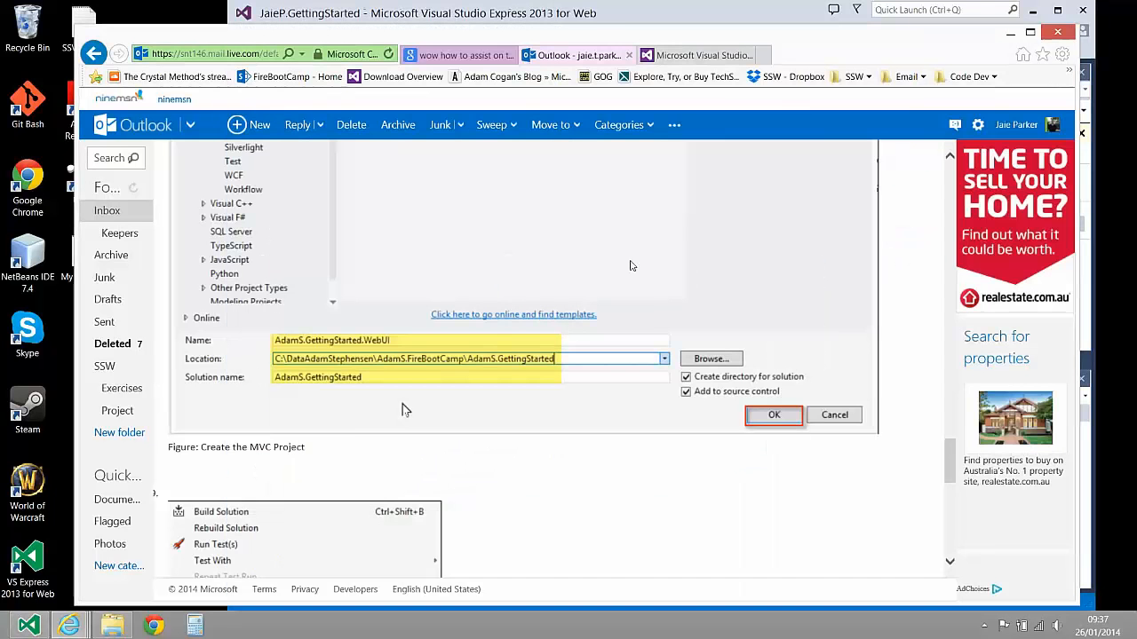
scroll(403, 409, down, 3)
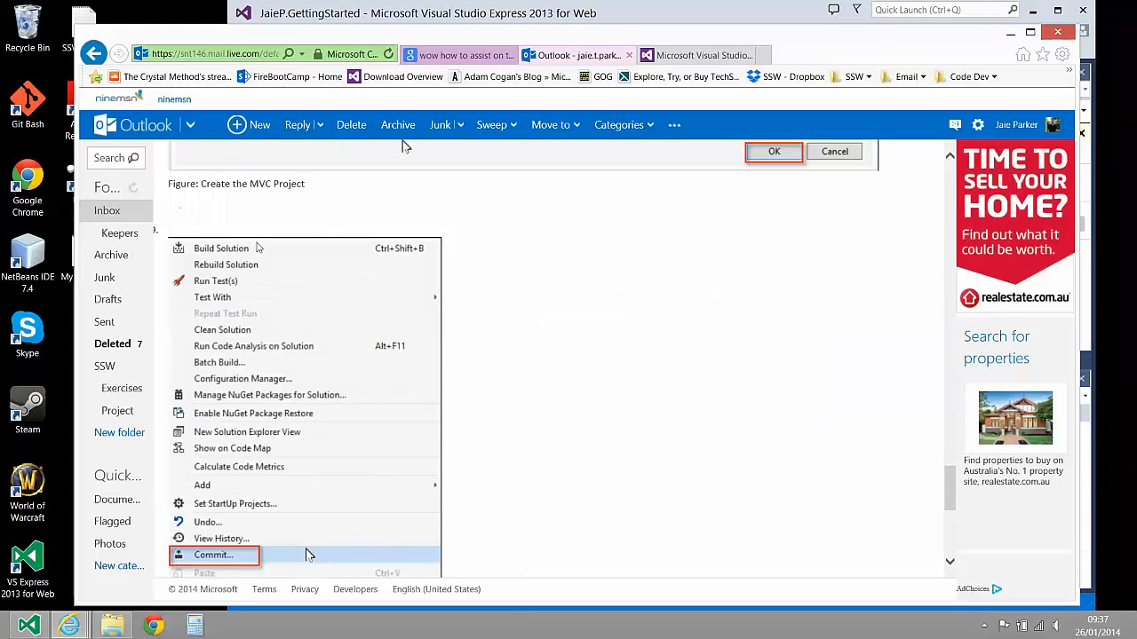
scroll(298, 247, down, 1)
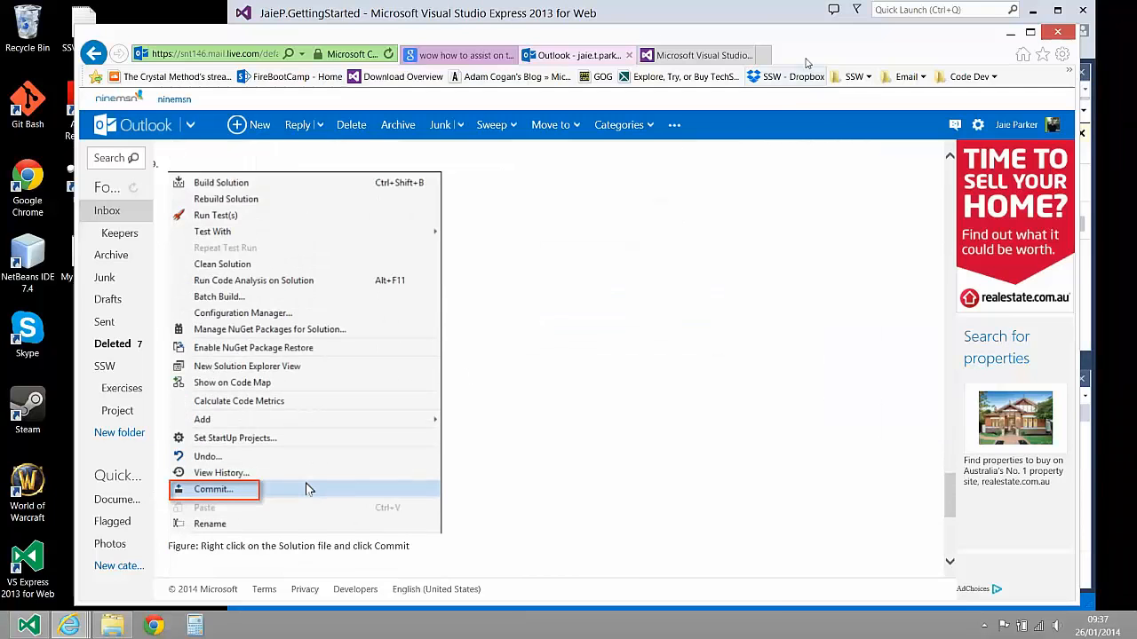
click(776, 15)
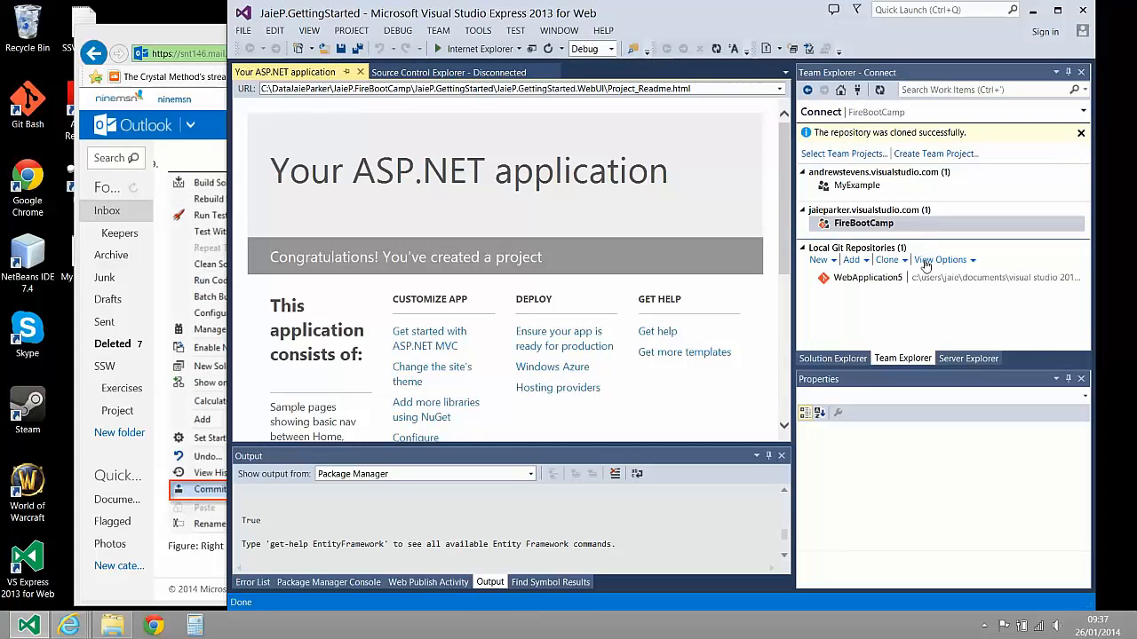
Start a commit of the whole GettingStarted solution from the Solution Explorer
click(833, 359)
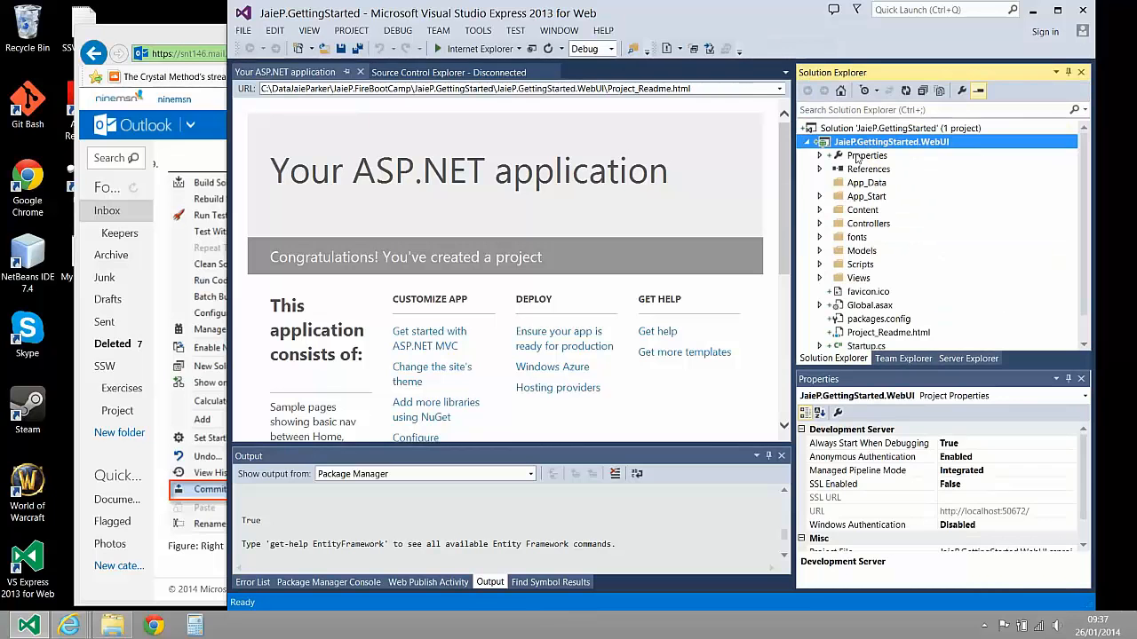
click(867, 131)
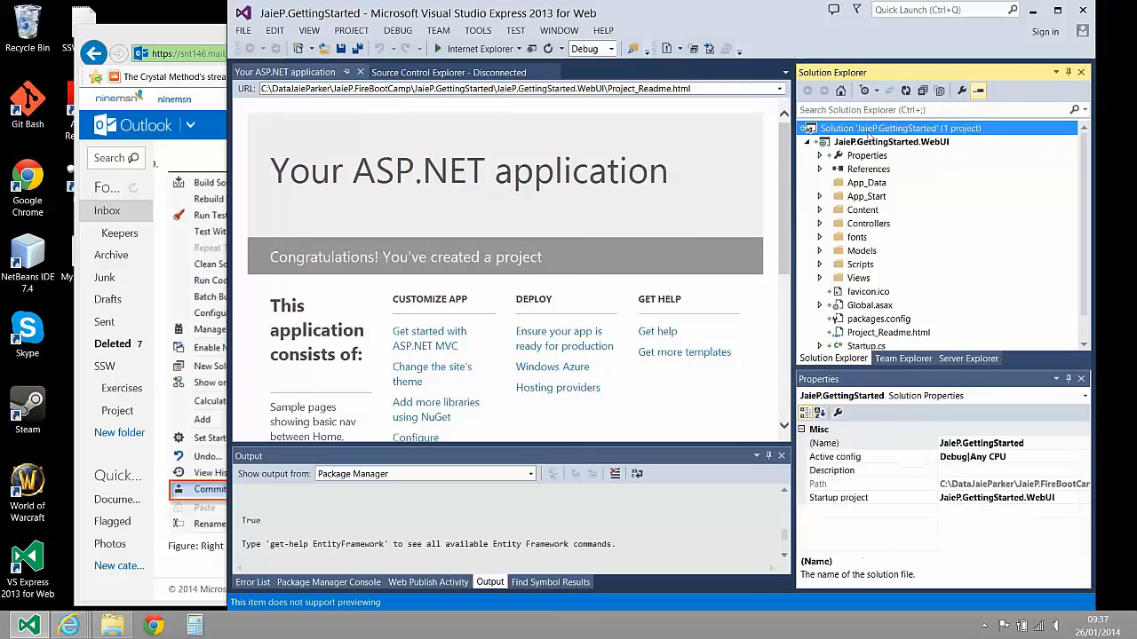
right_click(868, 132)
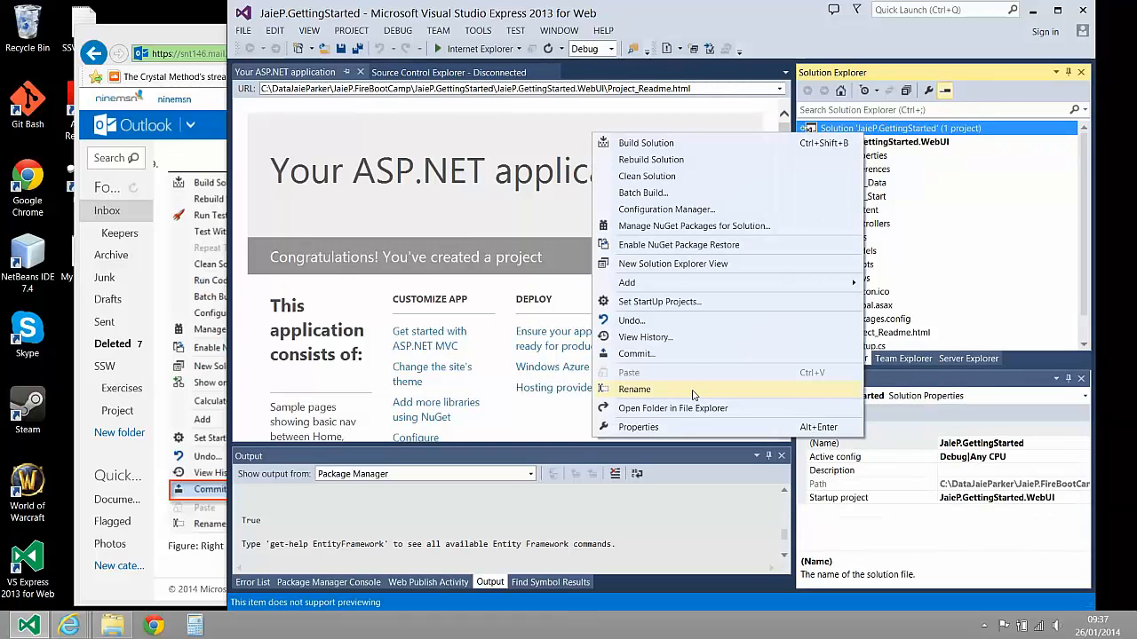
click(692, 355)
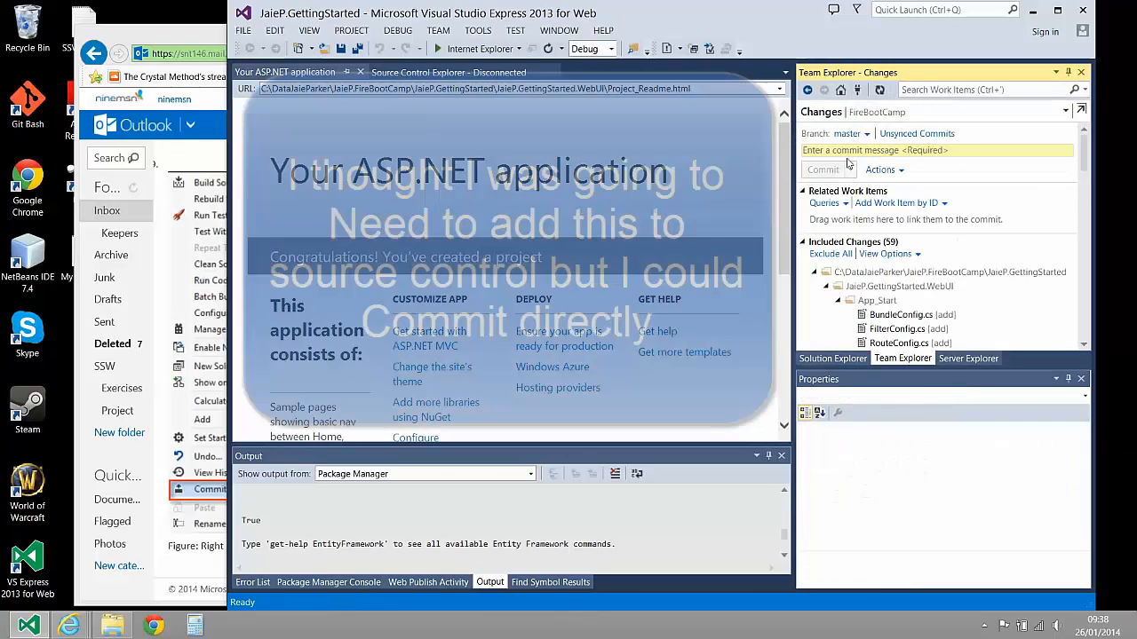
Commit the included changes locally with the message "Uploading Brand New MVC Soltion to source control"
click(844, 152)
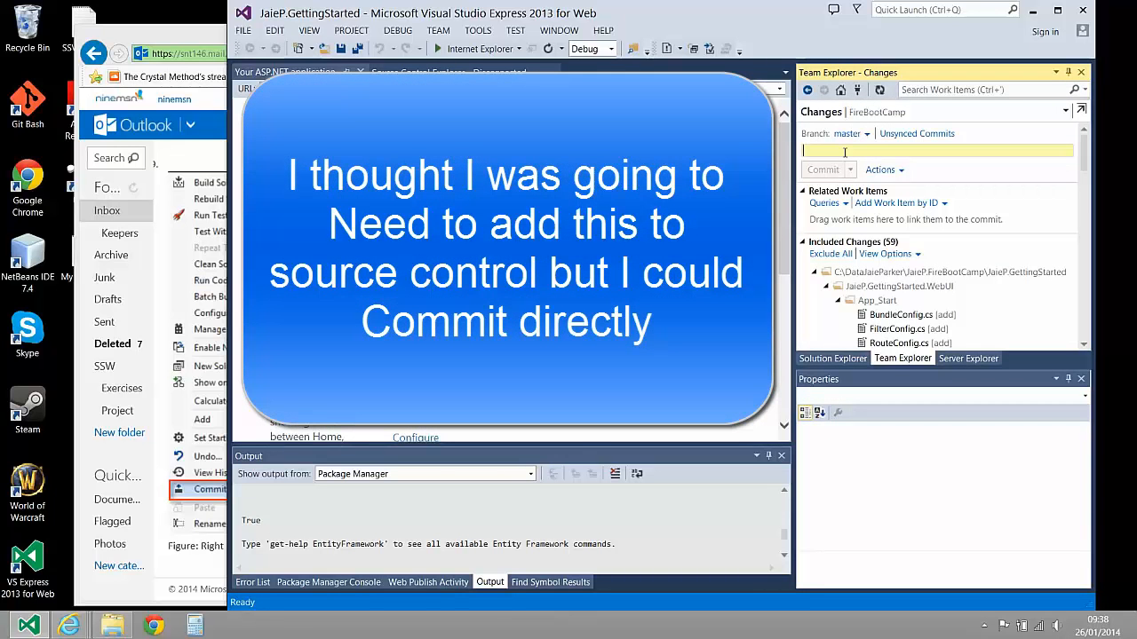
text(U)
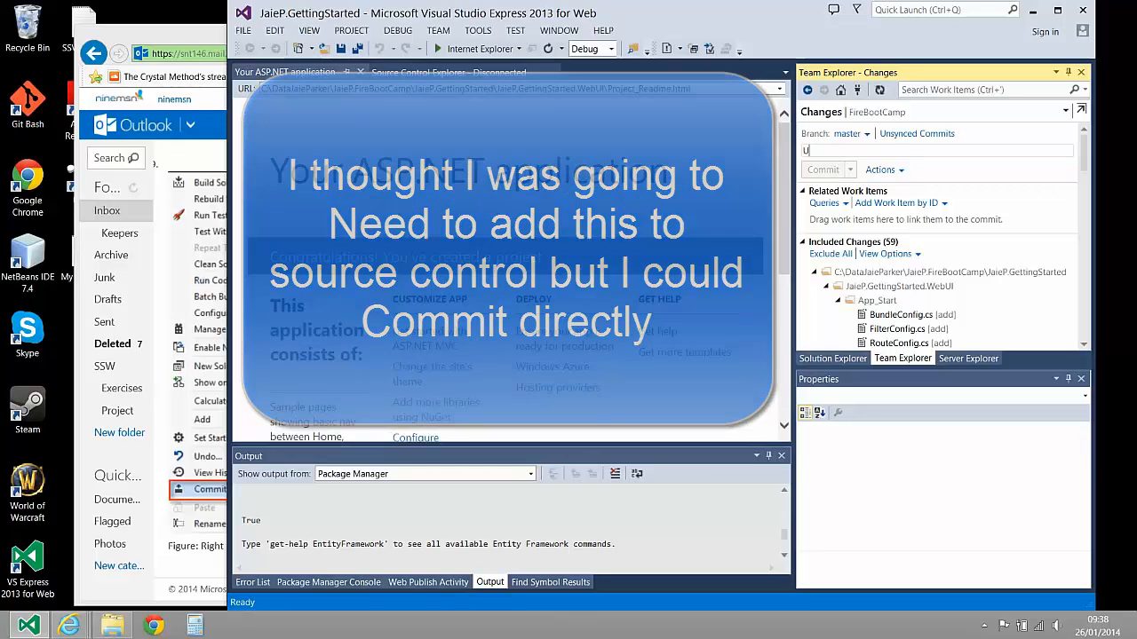
text(ploading)
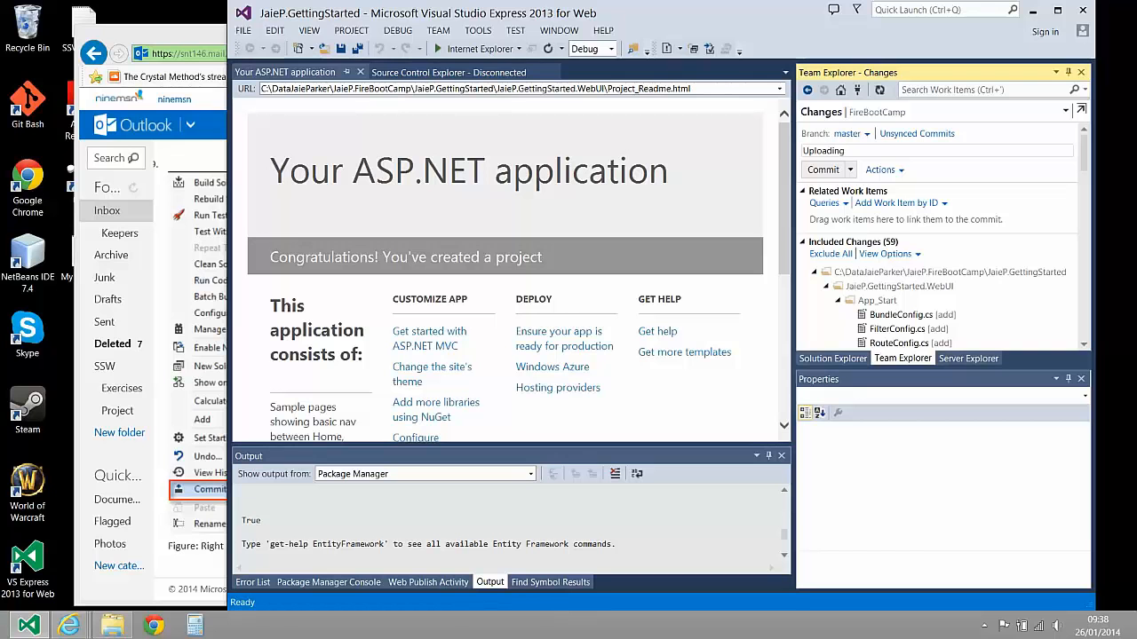
text( Brand New MVC Soltion to source control)
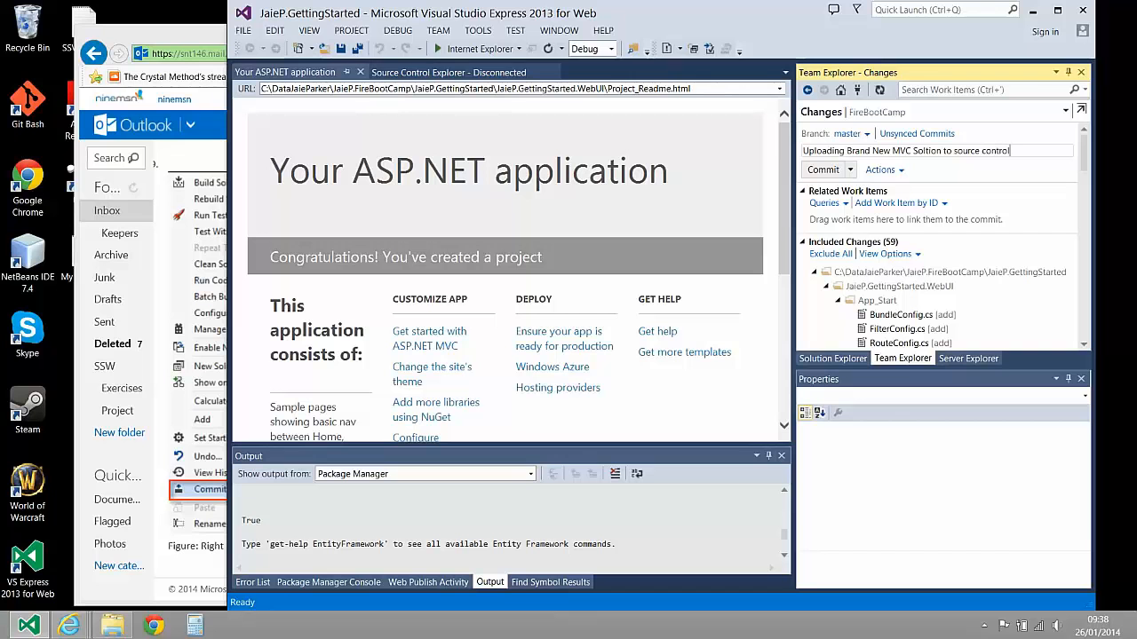
click(848, 170)
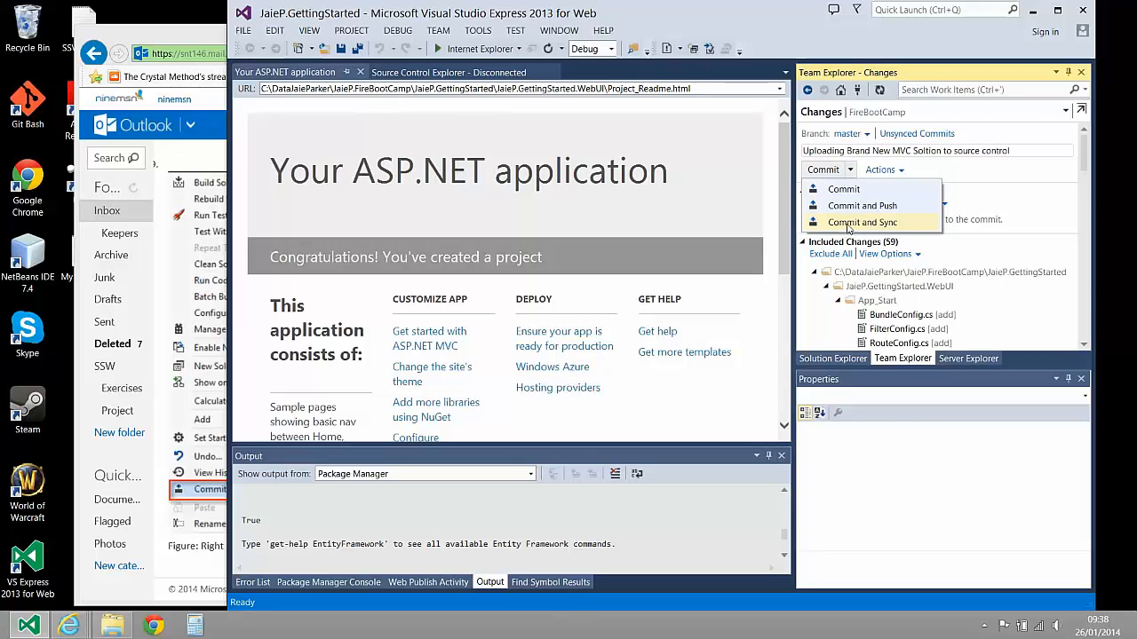
click(846, 190)
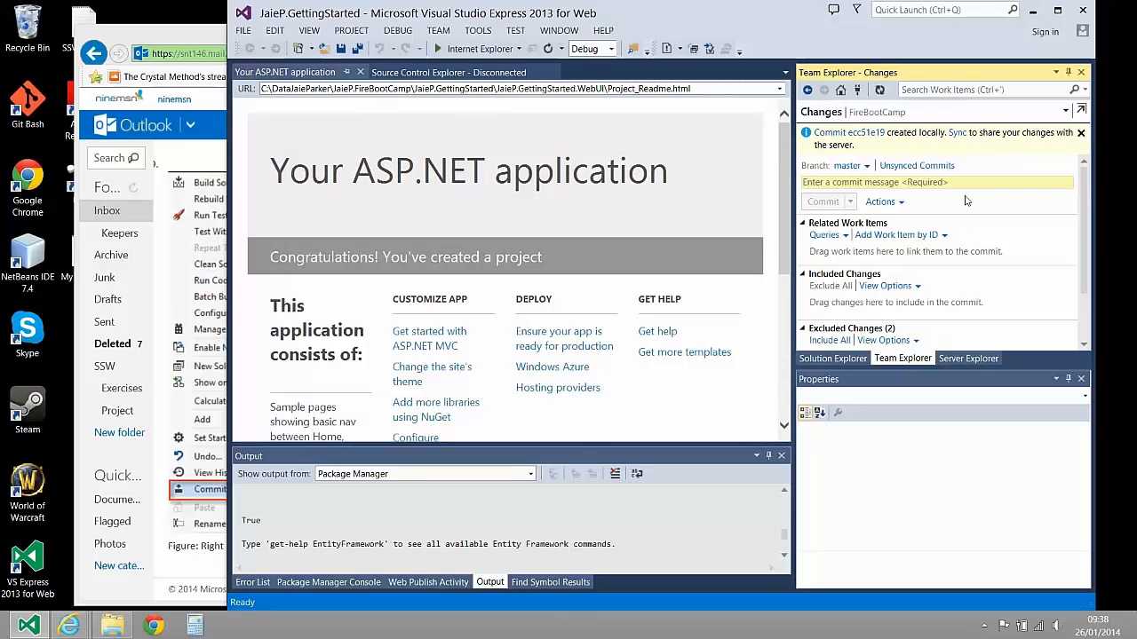
Switch to the browser and reload the FireBootCamp repository's code explorer in Visual Studio Online to check its contents
click(175, 37)
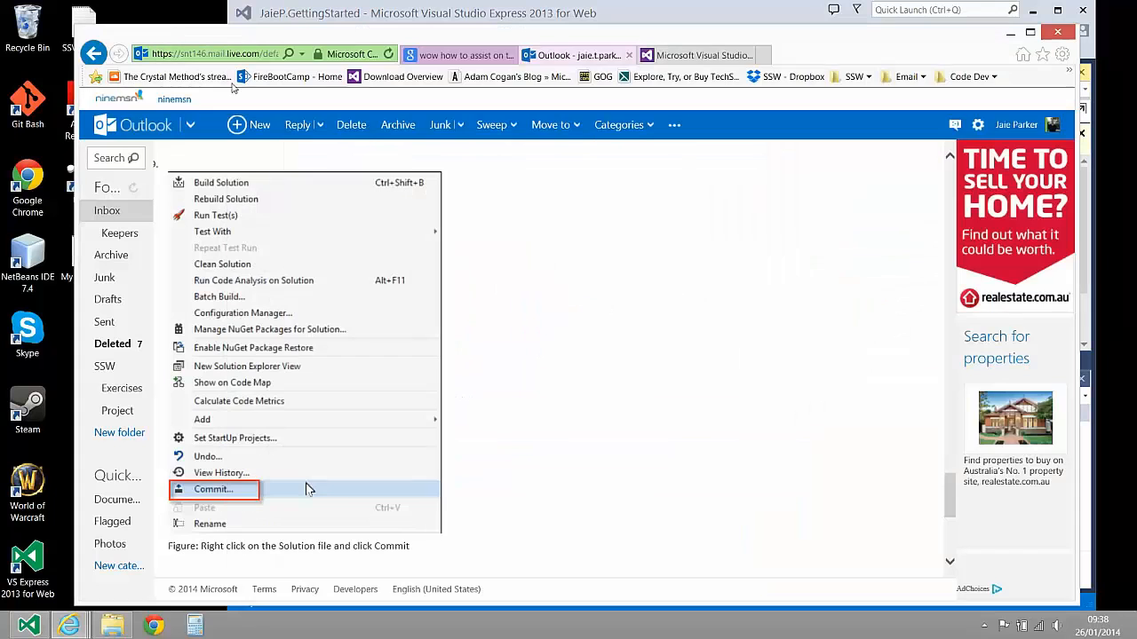
click(686, 57)
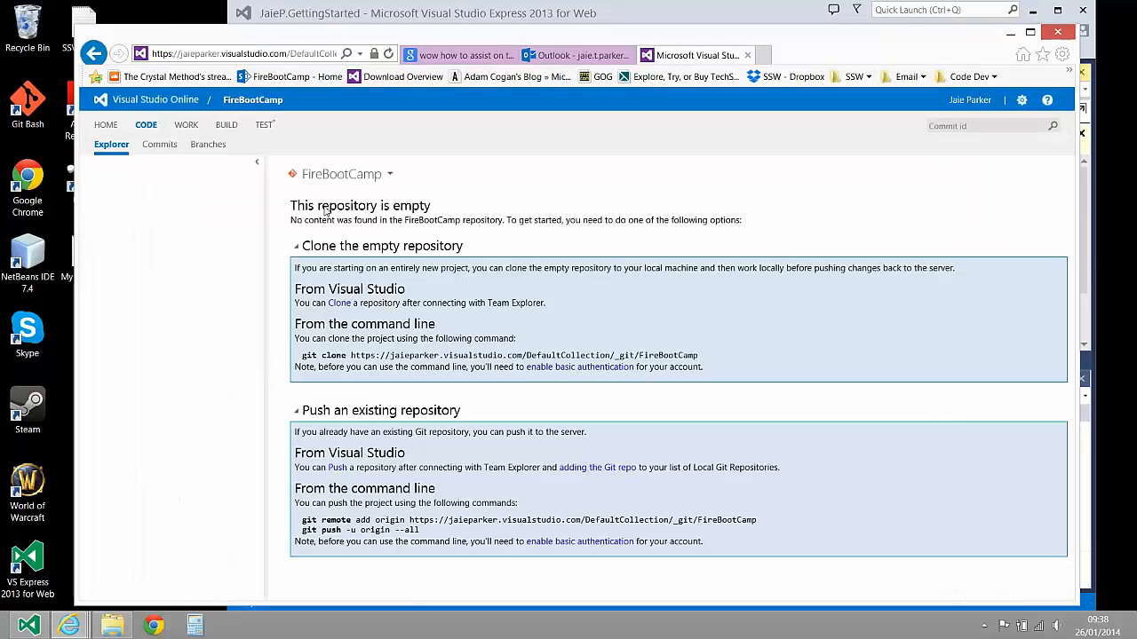
click(114, 149)
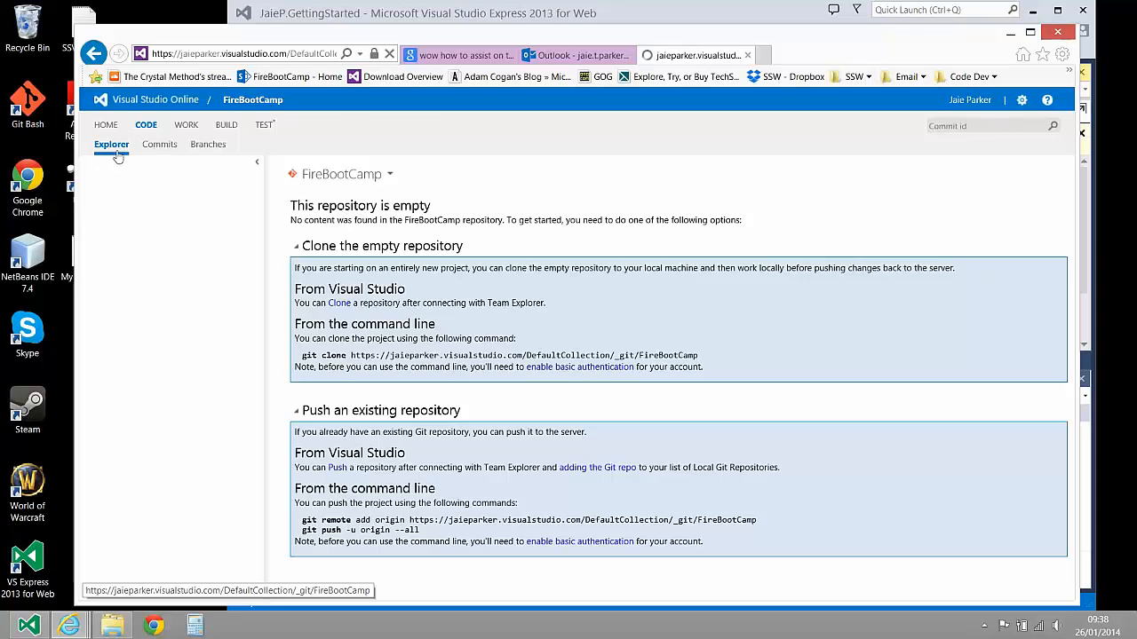
Switch to File Explorer, inspect the local FireBootCamp clone and its GettingStarted solution folder, and minimize the window
click(113, 621)
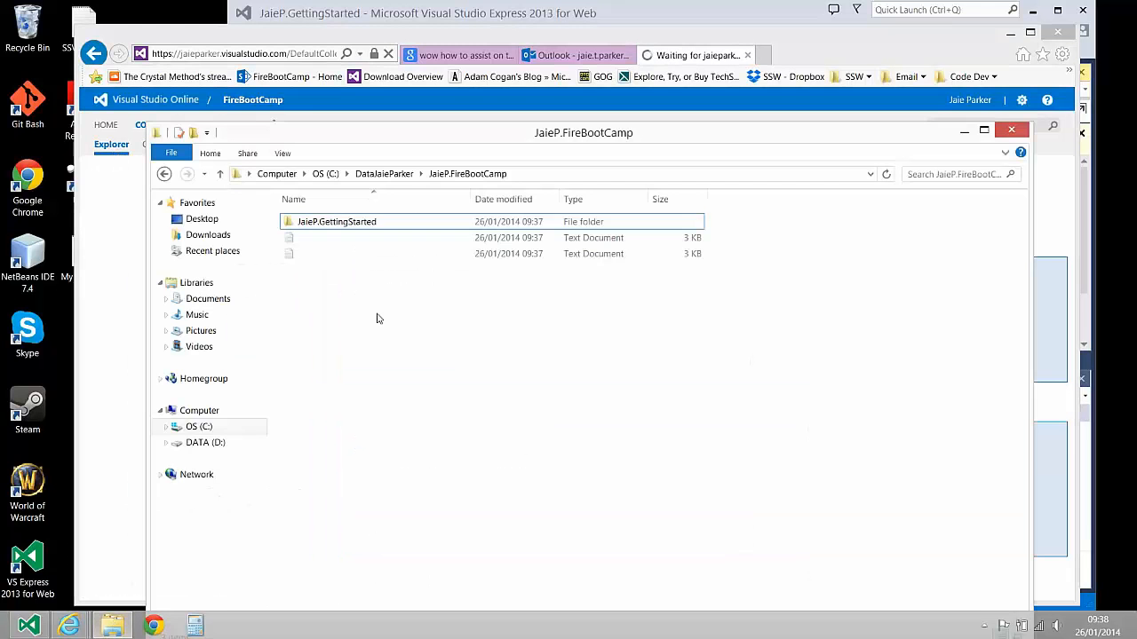
click(308, 222)
click(382, 174)
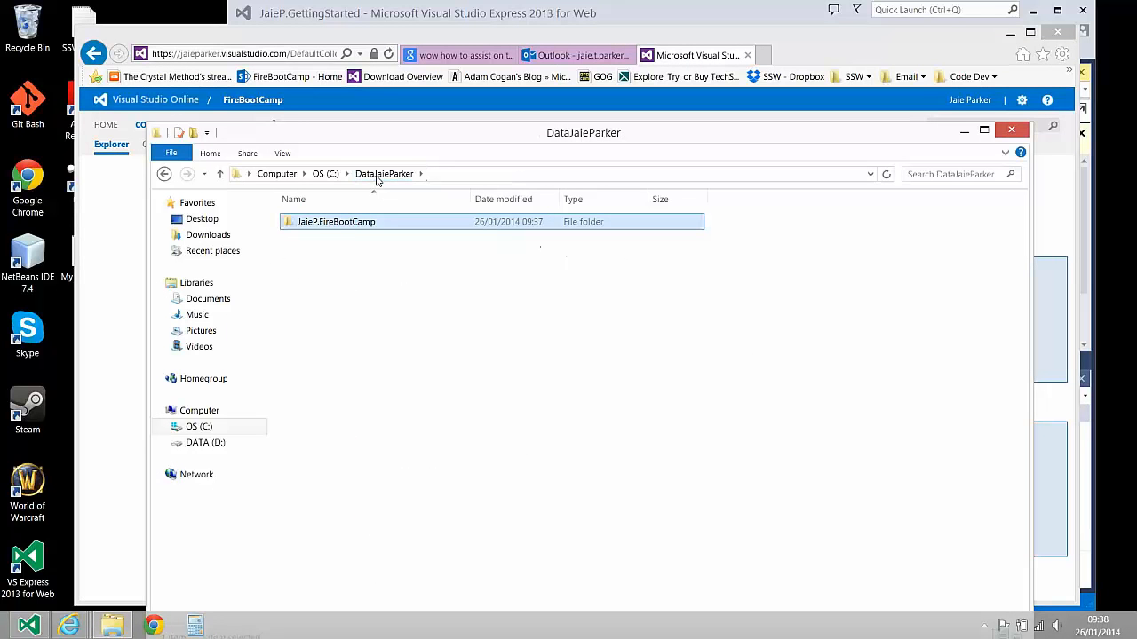
double_click(354, 223)
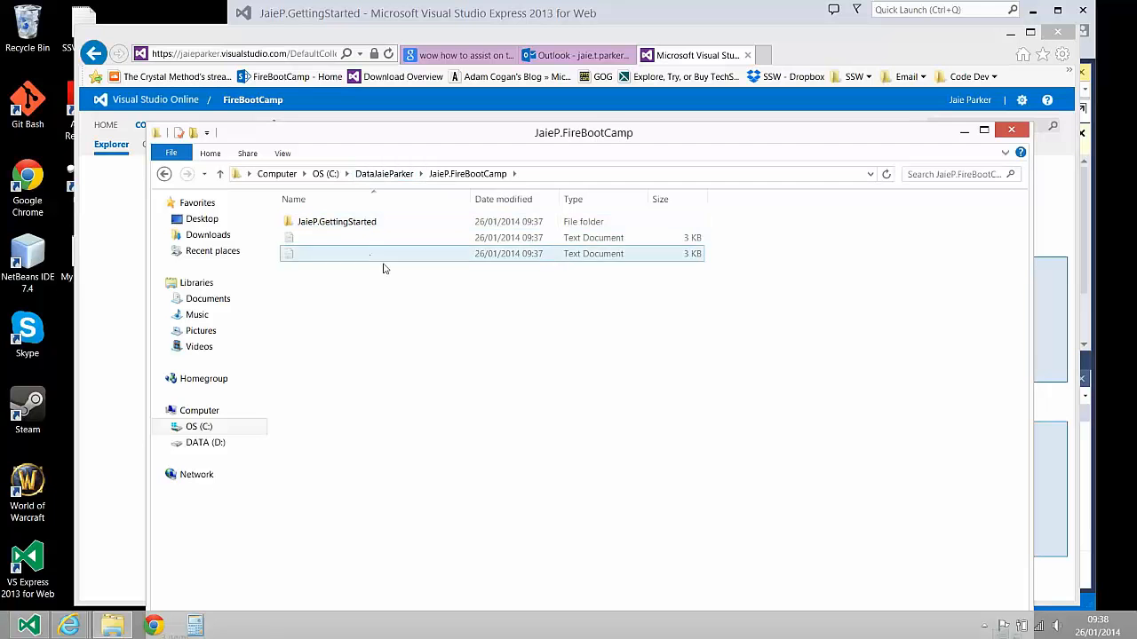
click(369, 232)
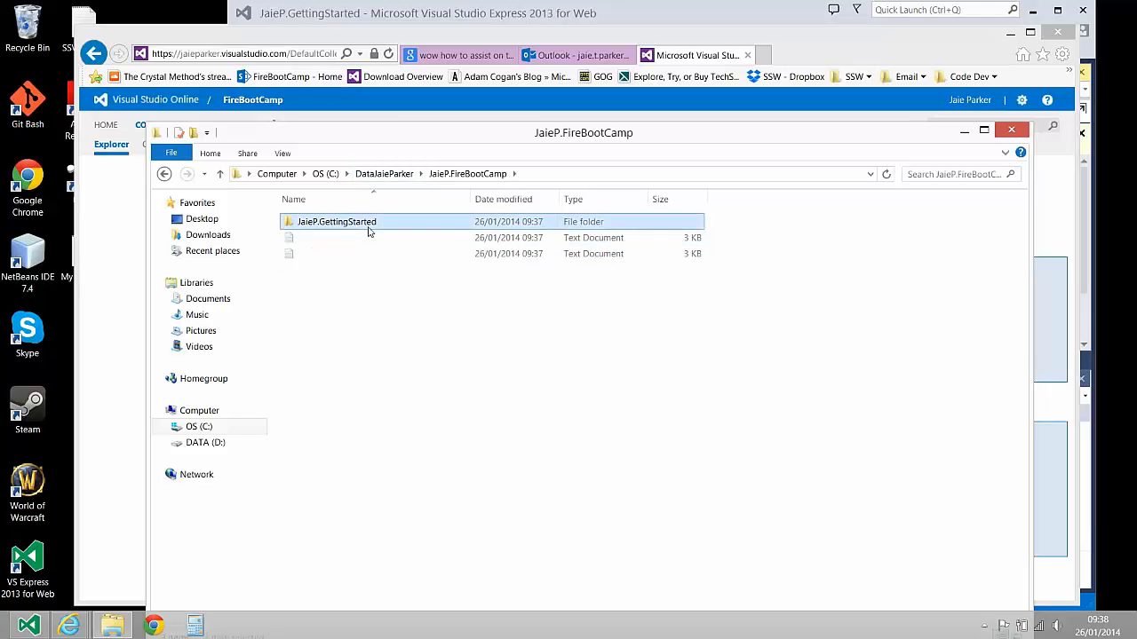
double_click(368, 231)
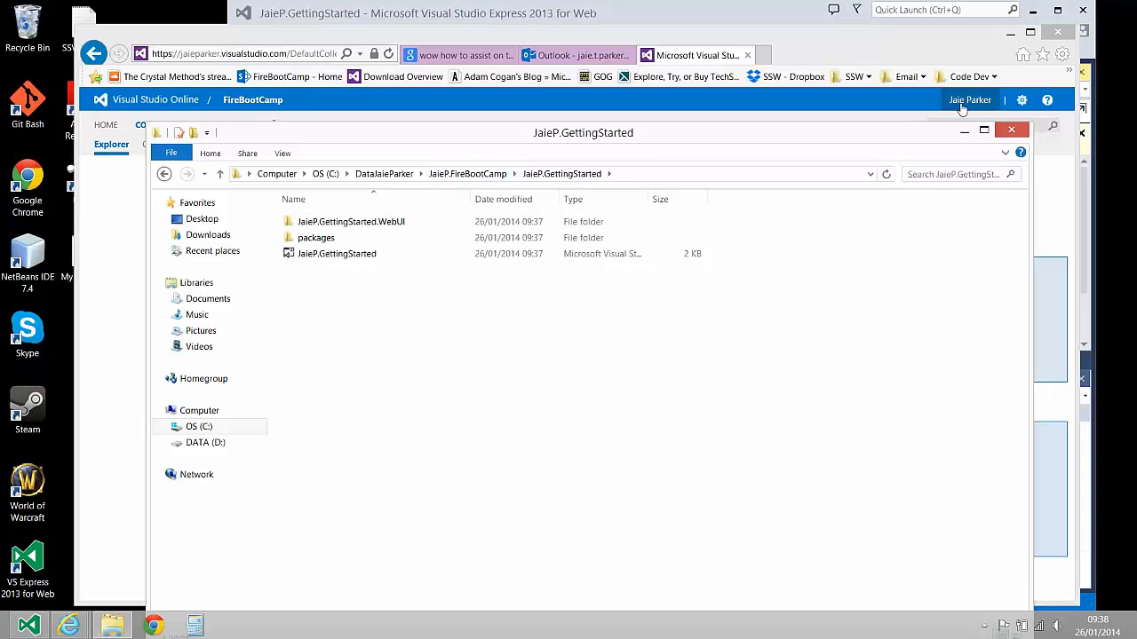
click(966, 135)
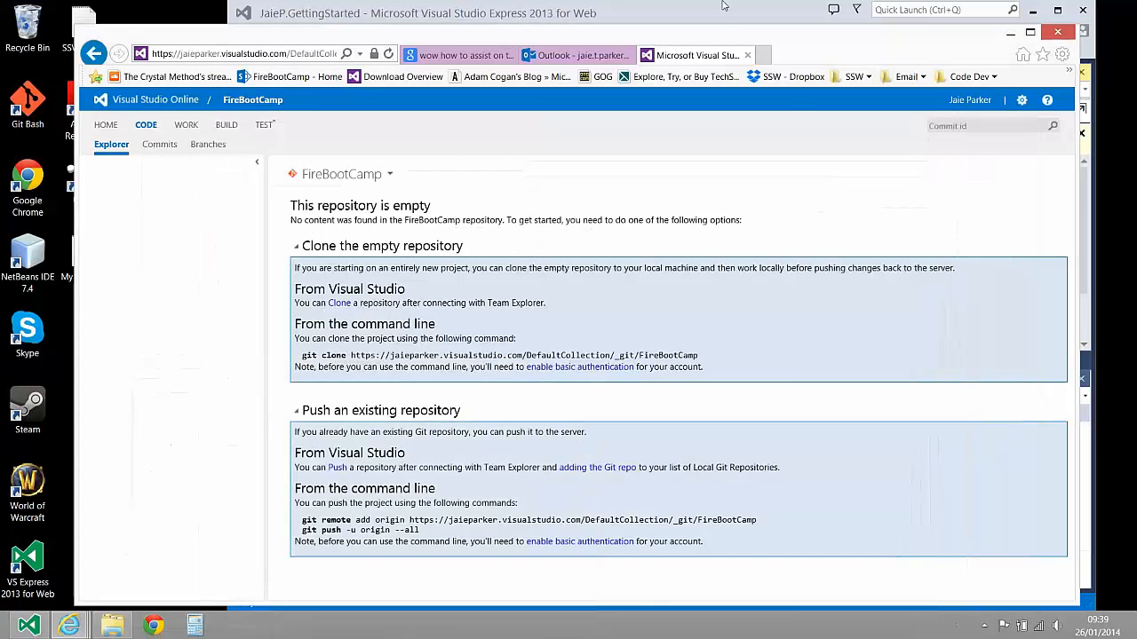
Return to Visual Studio Express and sync the outgoing FireBootCamp commit on the master branch with the server
key(alt+Tab)
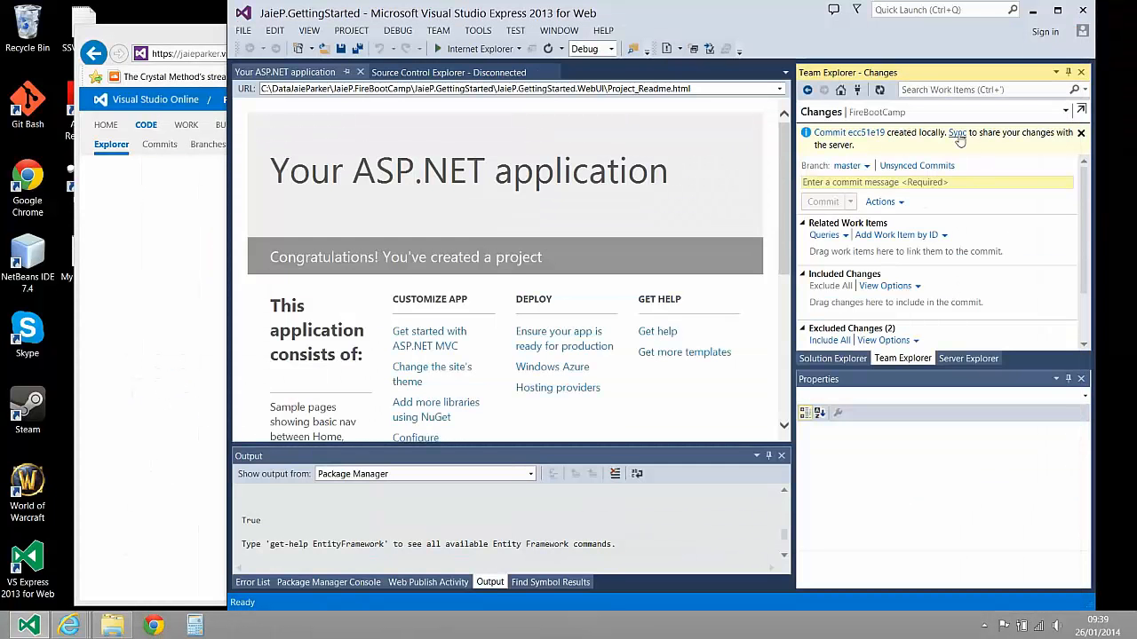
click(180, 234)
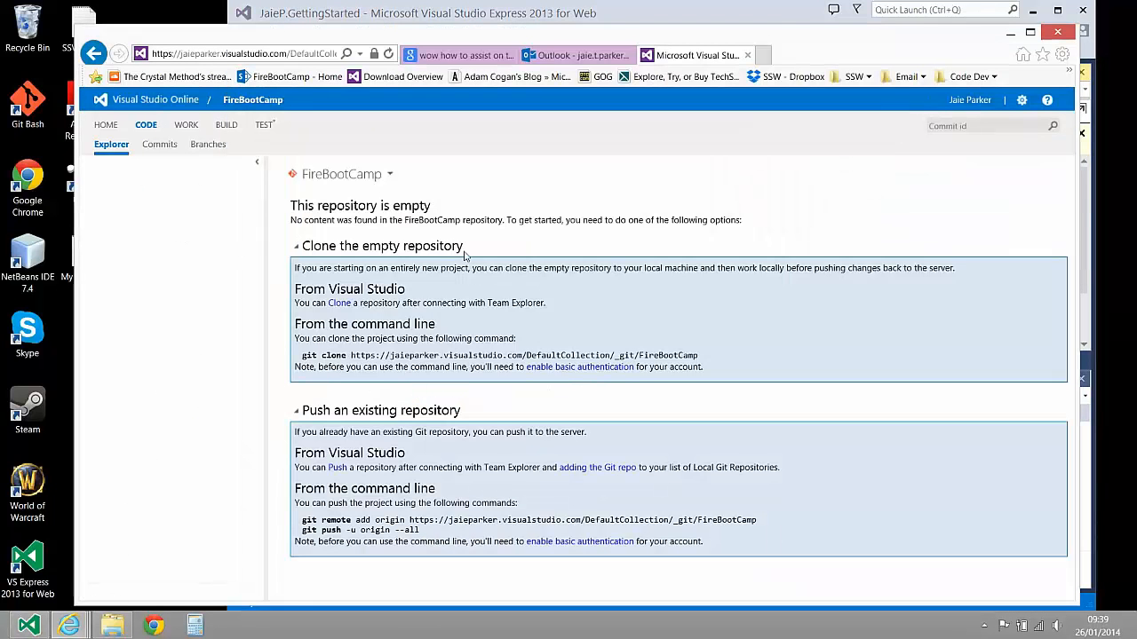
click(759, 16)
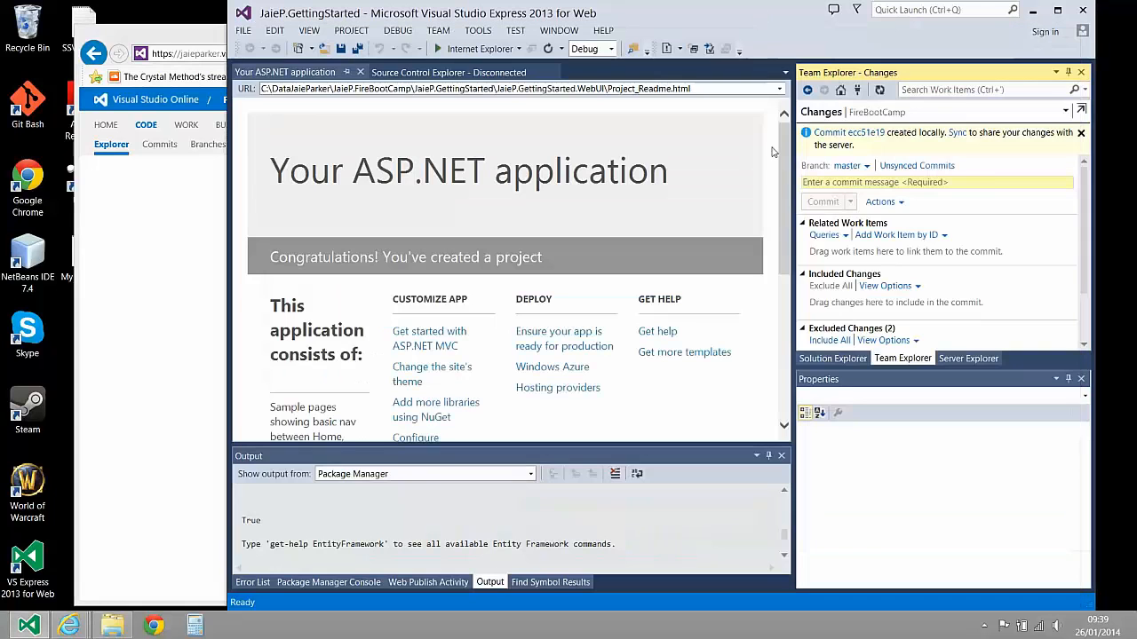
click(957, 135)
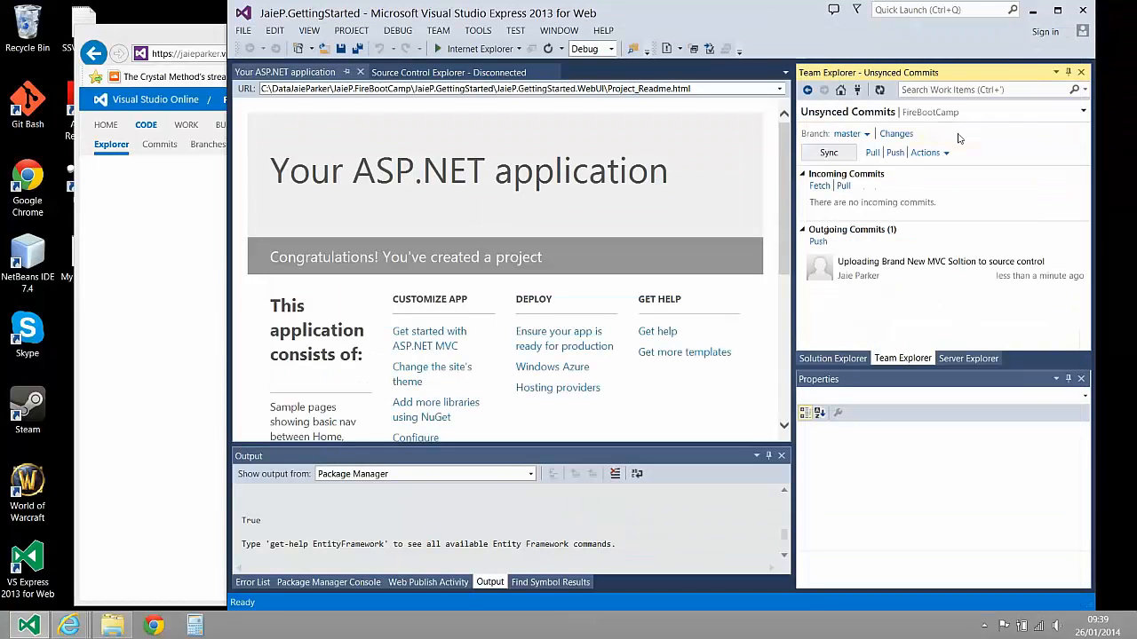
click(873, 154)
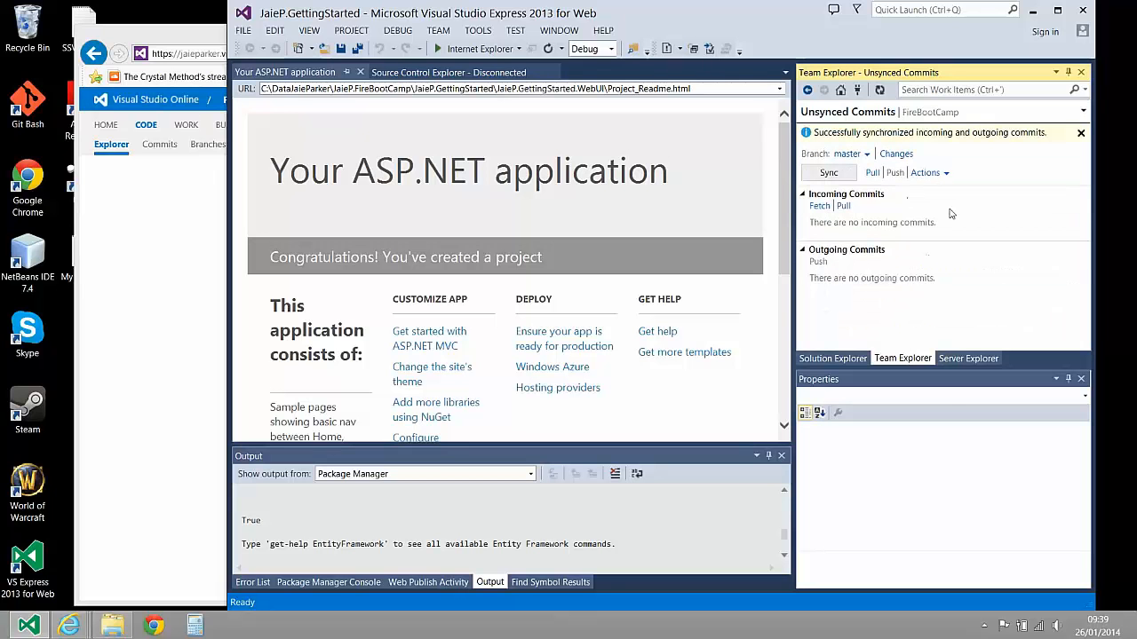
Switch to the browser, reopen the FireBootCamp code page, and review the final commit-and-sync instructions in the exercise email
click(174, 304)
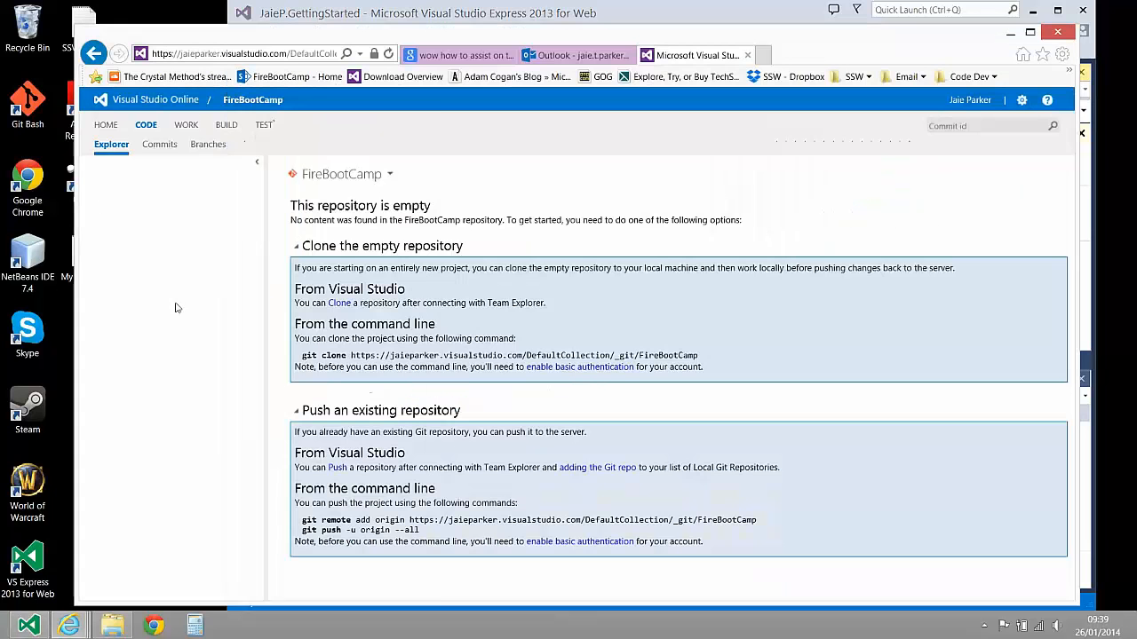
click(151, 127)
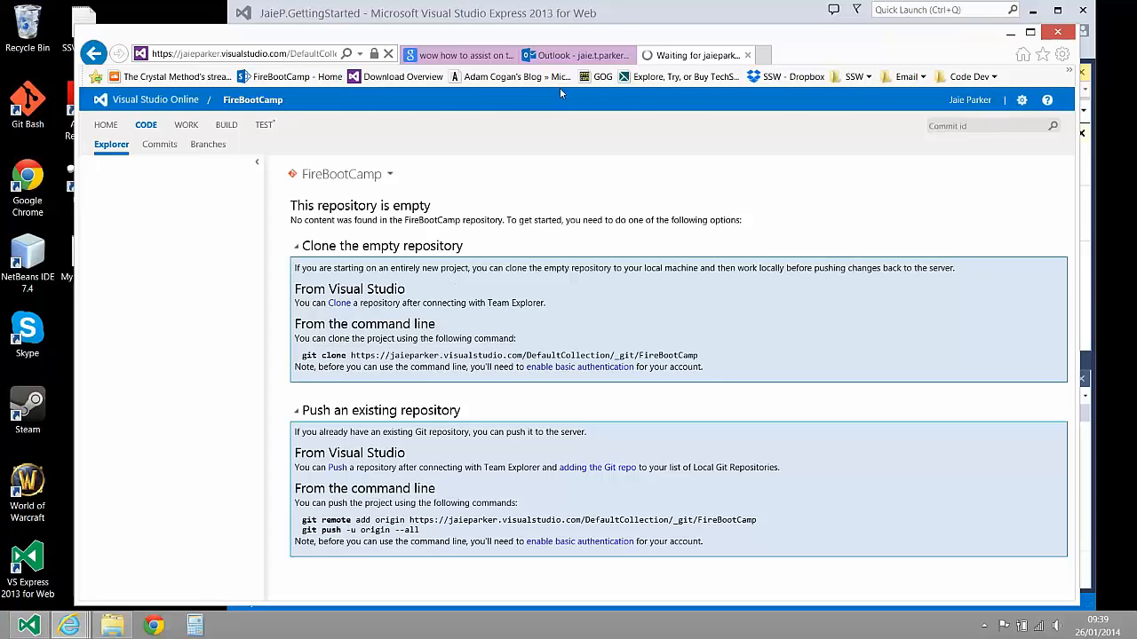
click(577, 55)
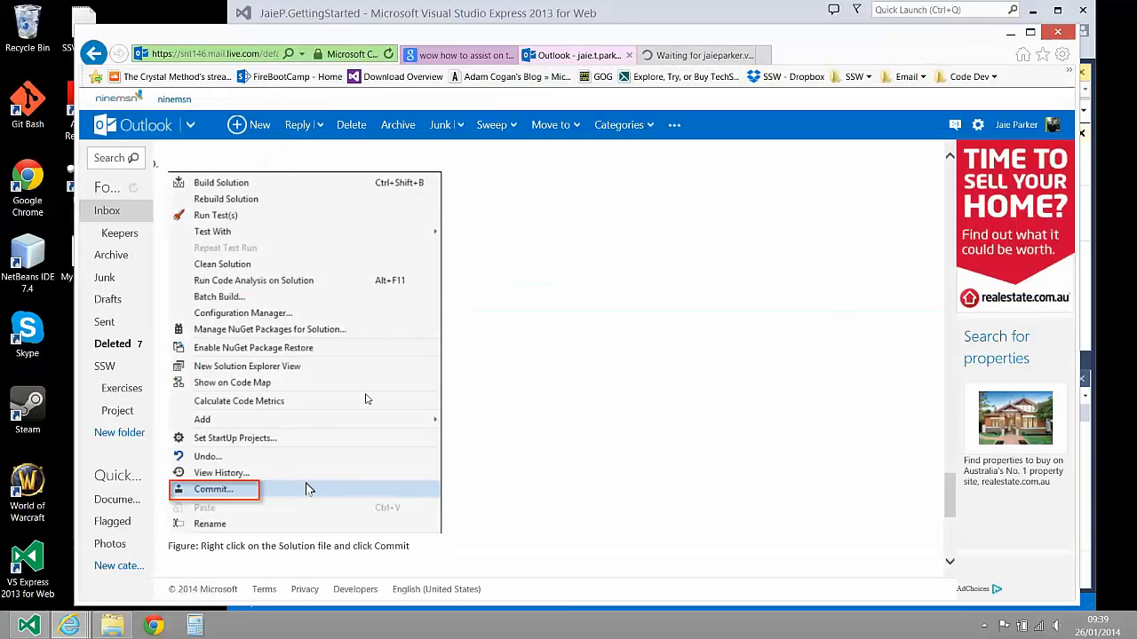
scroll(368, 399, down, 4)
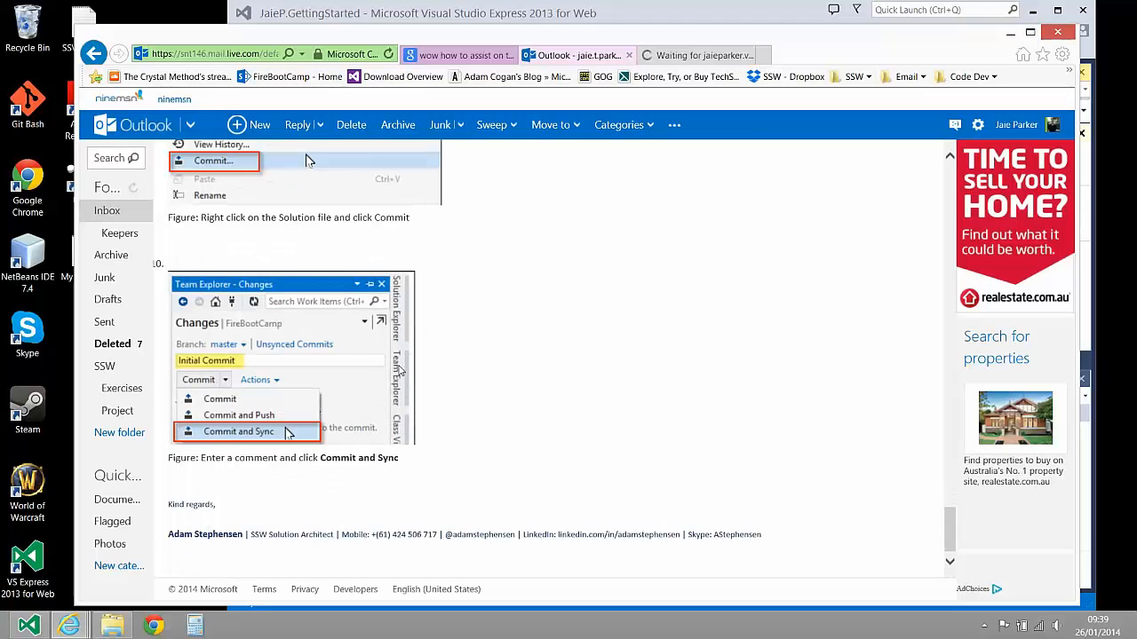
scroll(400, 372, down, 1)
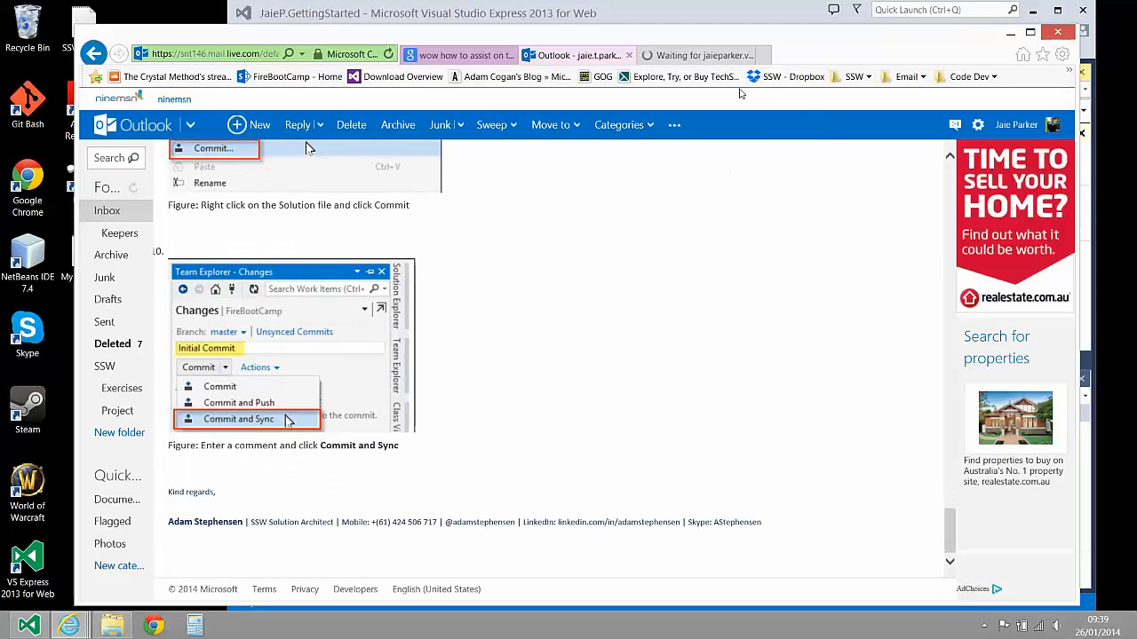
click(701, 55)
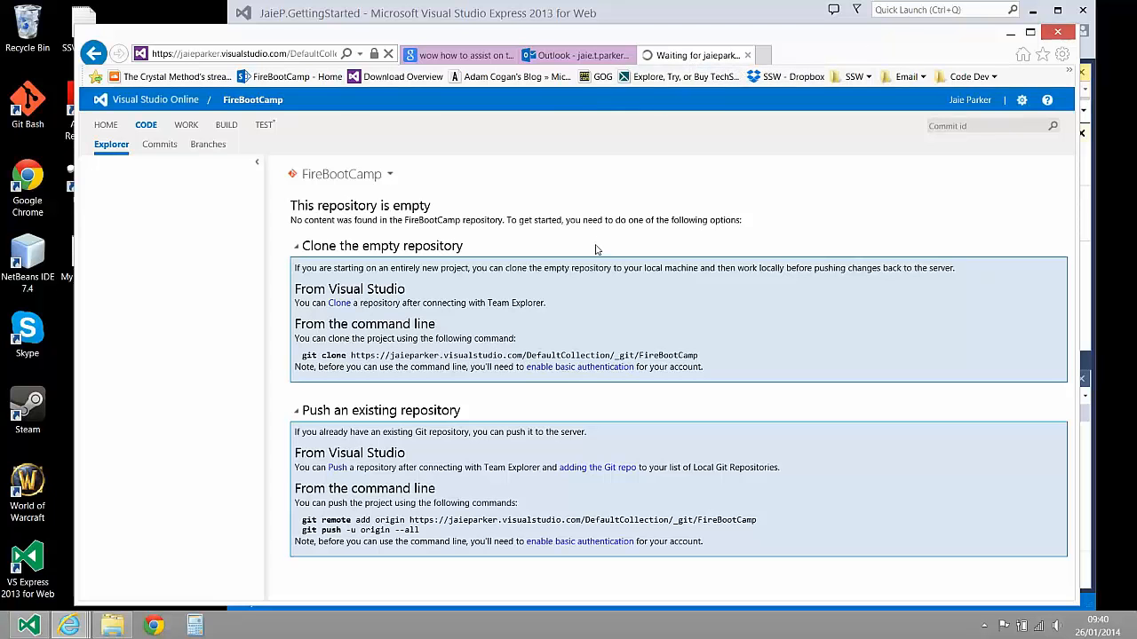
Reopen the FireBootCamp project from the Visual Studio Online account overview and view its code
click(174, 105)
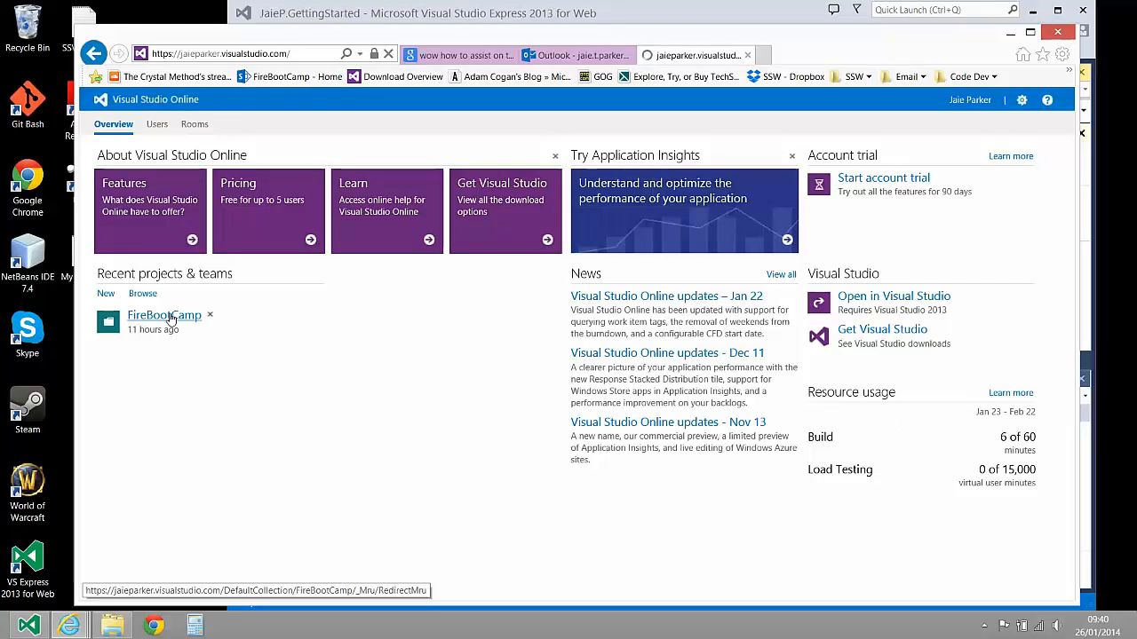
click(165, 316)
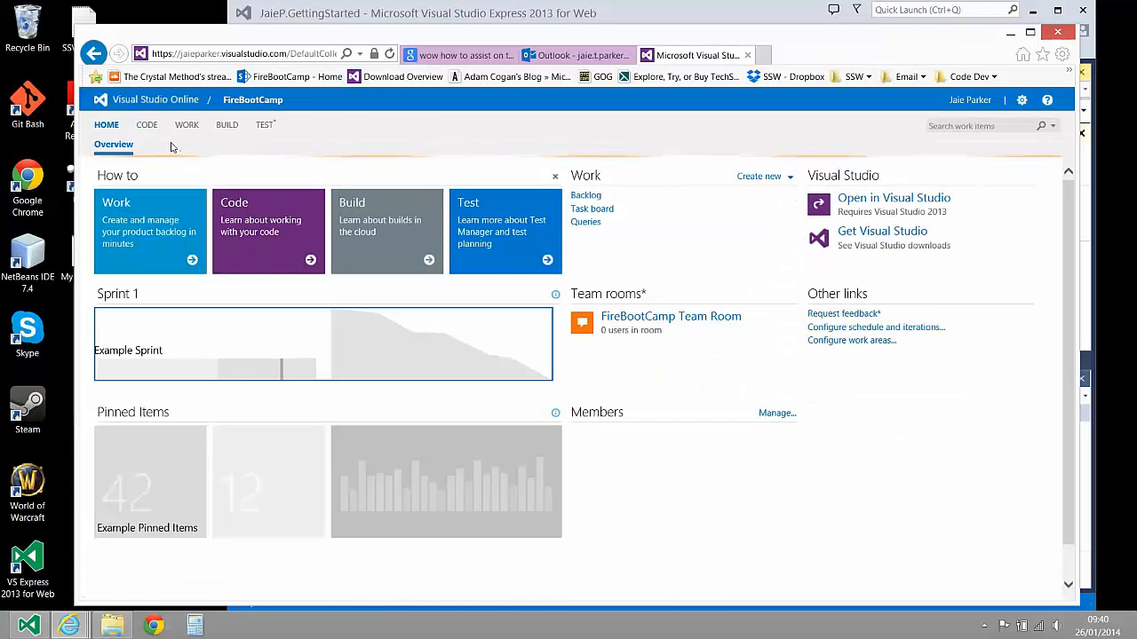
click(148, 127)
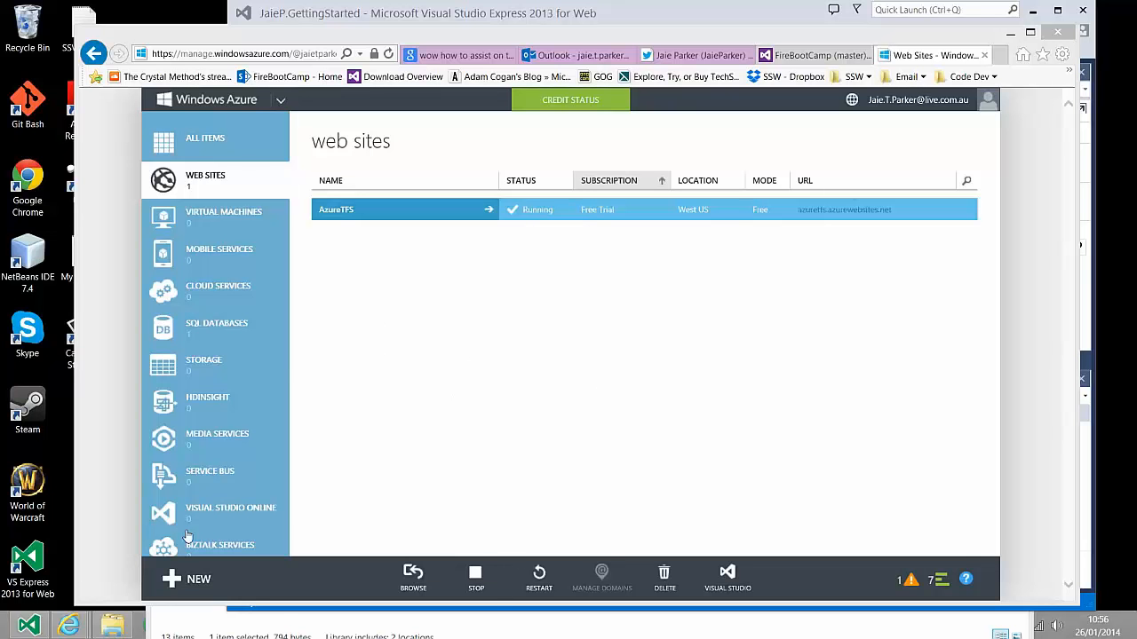
Quick-create a Windows Azure web site whose URL is FireBootCamp followed by the owner's first name
click(199, 579)
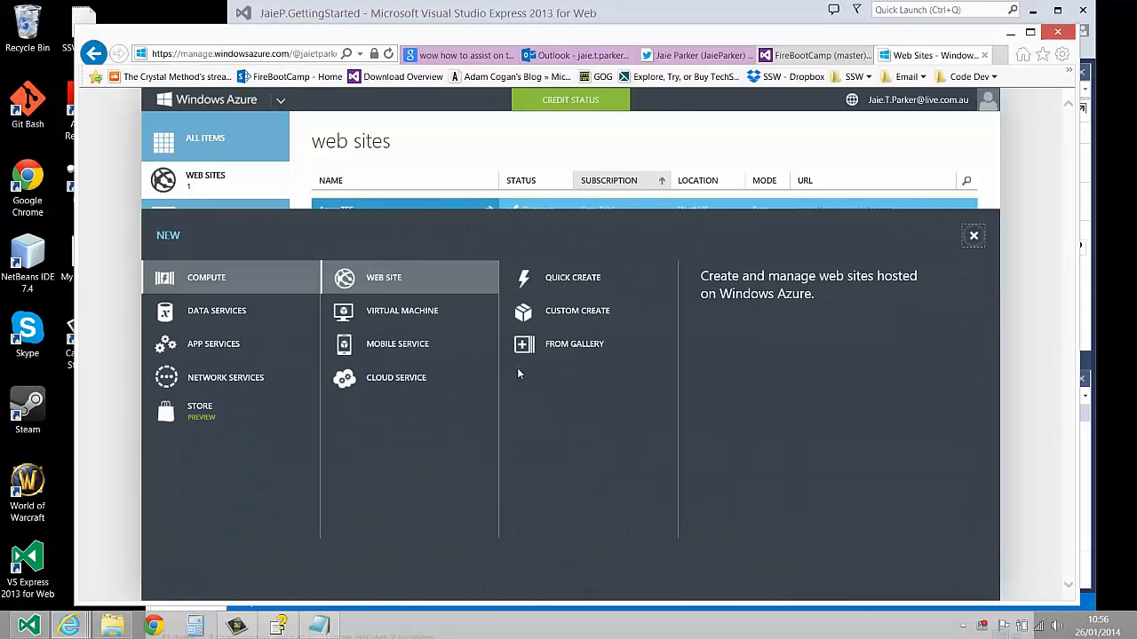
click(600, 282)
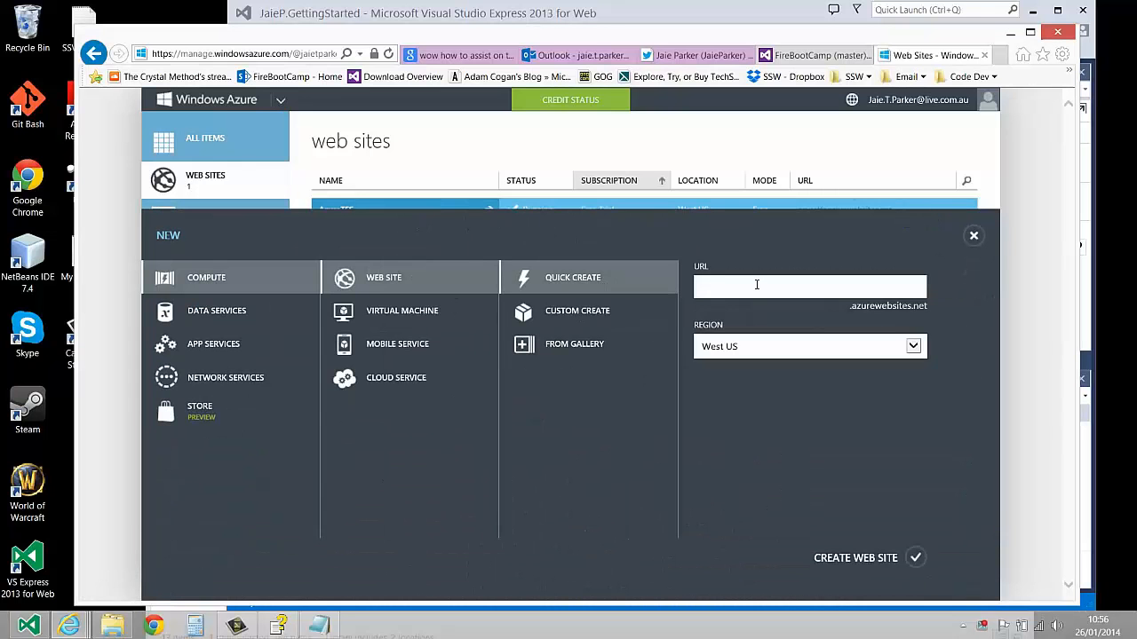
text(FireBottCam)
key(Left)
key(Left)
key(Left)
key(Left)
key(Left)
key(BackSpace)
text(o)
key(End)
text(Jai)
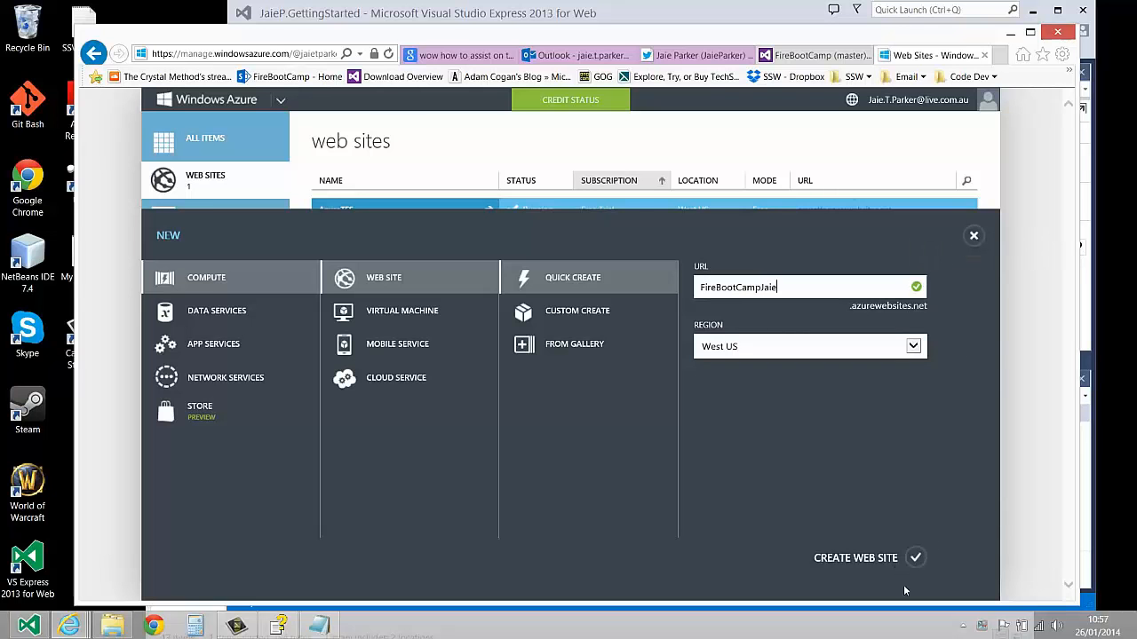
click(919, 555)
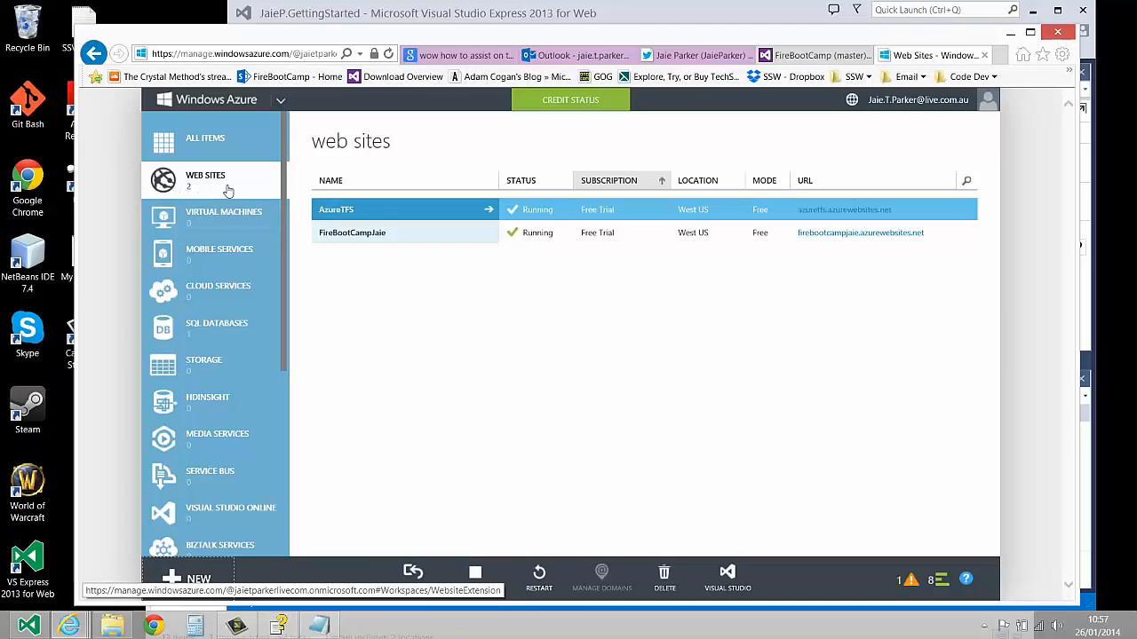
Inspect the new web site's quick-start page, view the live site at its URL, and return to the Azure portal
click(435, 236)
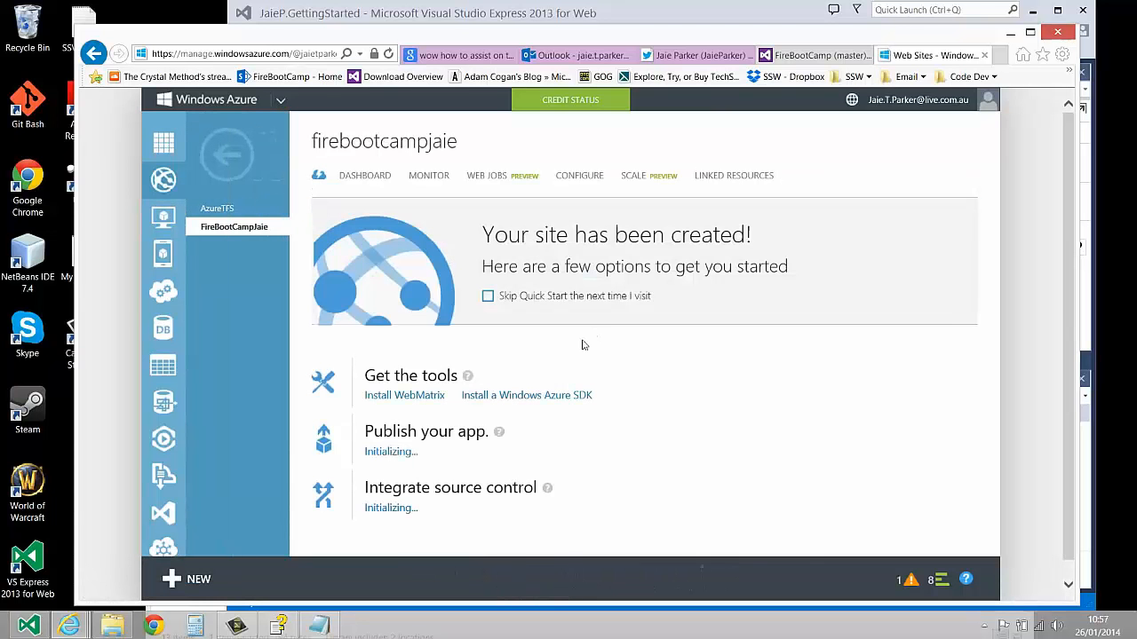
click(227, 157)
click(846, 234)
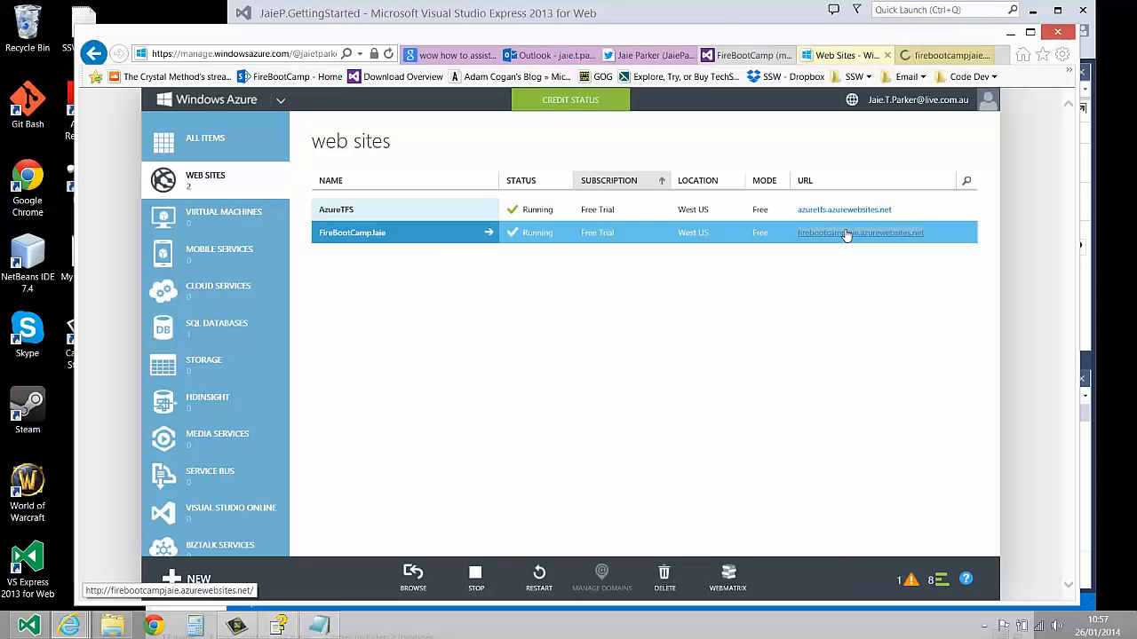
click(488, 233)
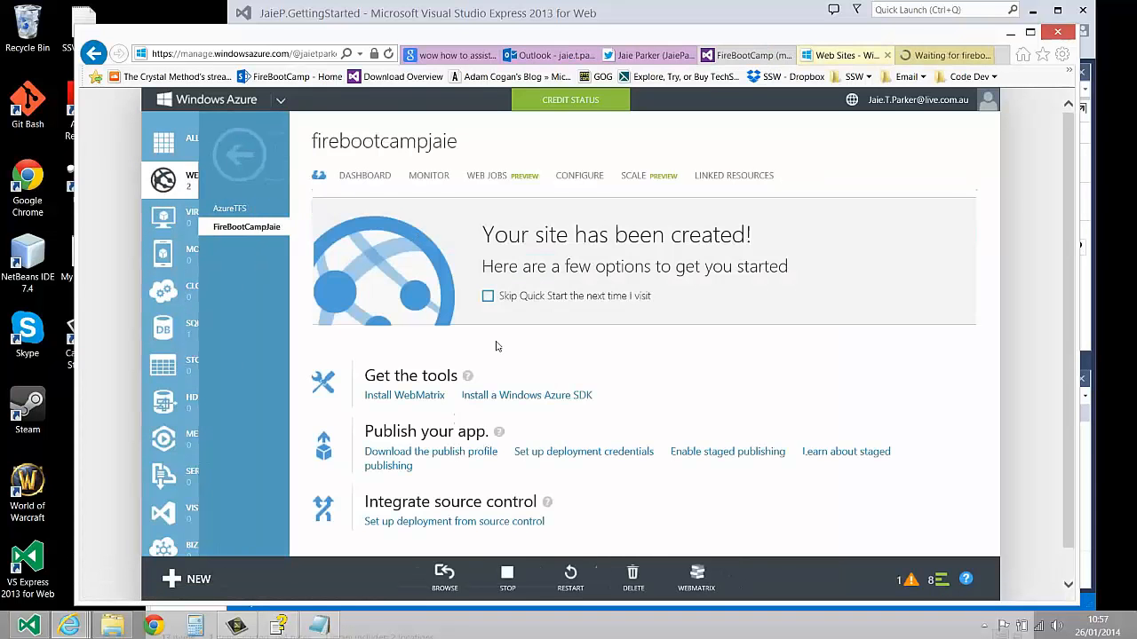
click(949, 55)
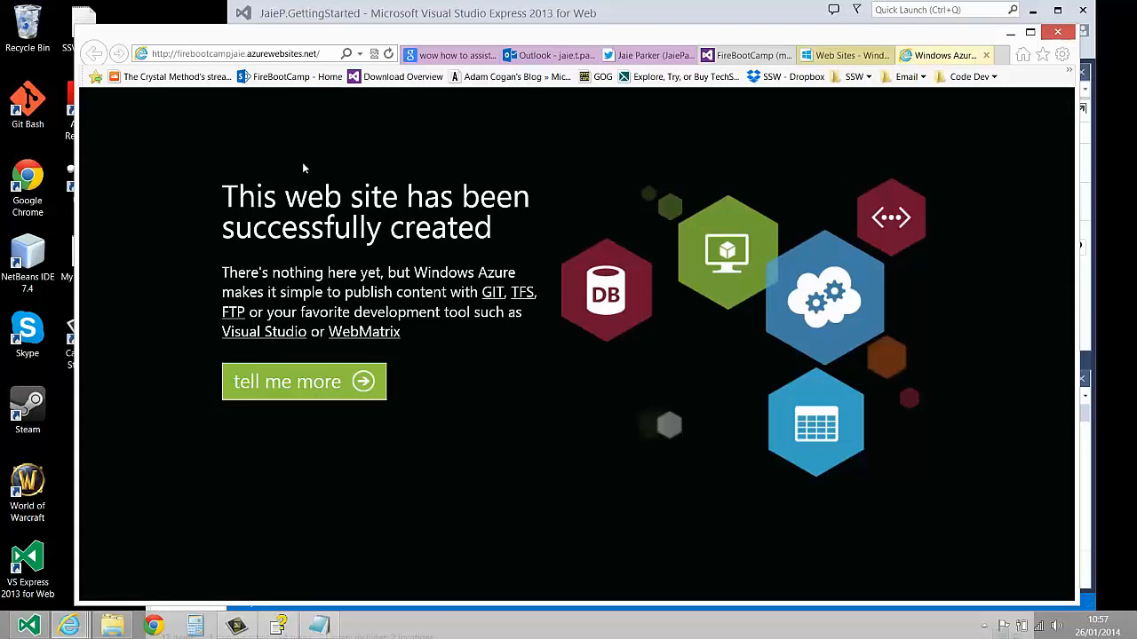
click(837, 57)
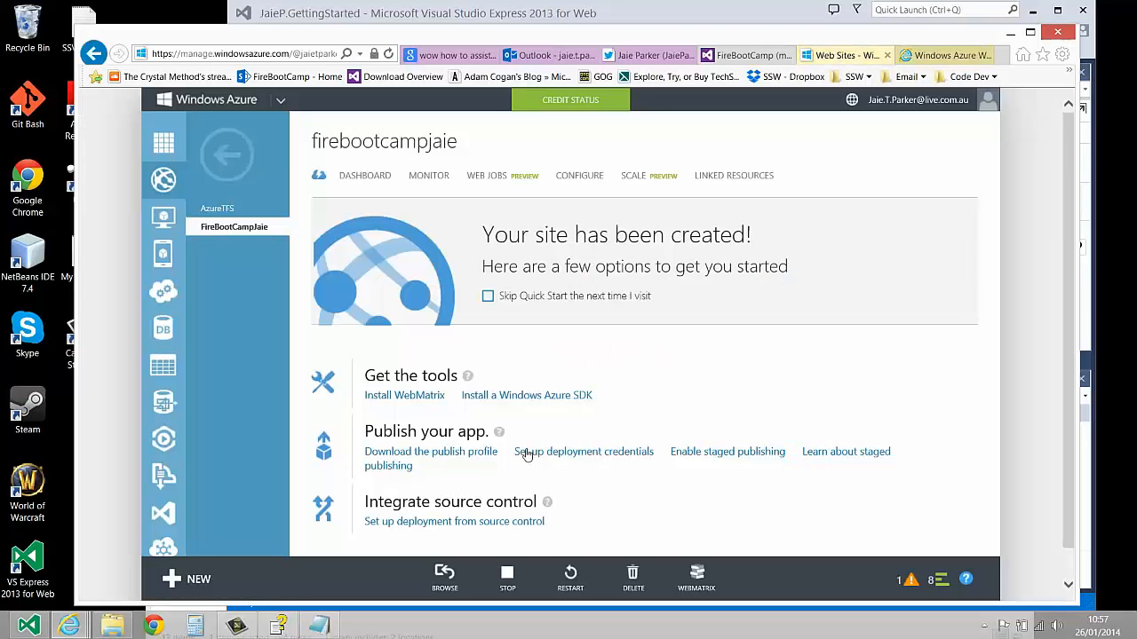
Set up the site's source control deployment with Visual Studio Online, entering the existing account name and accepting the connection request
click(455, 522)
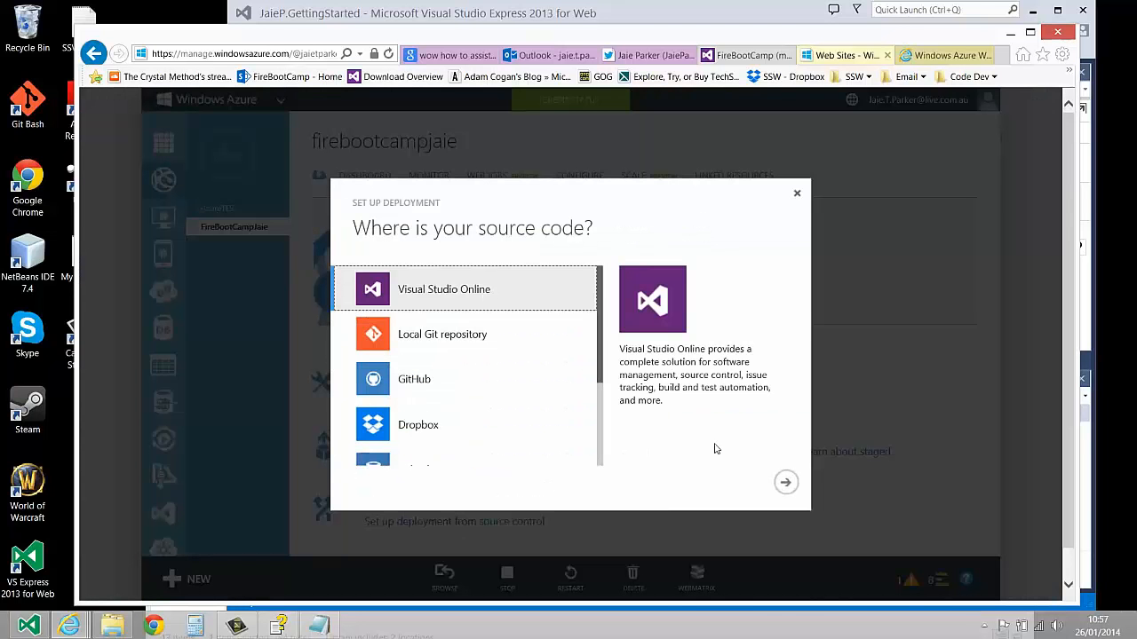
click(787, 485)
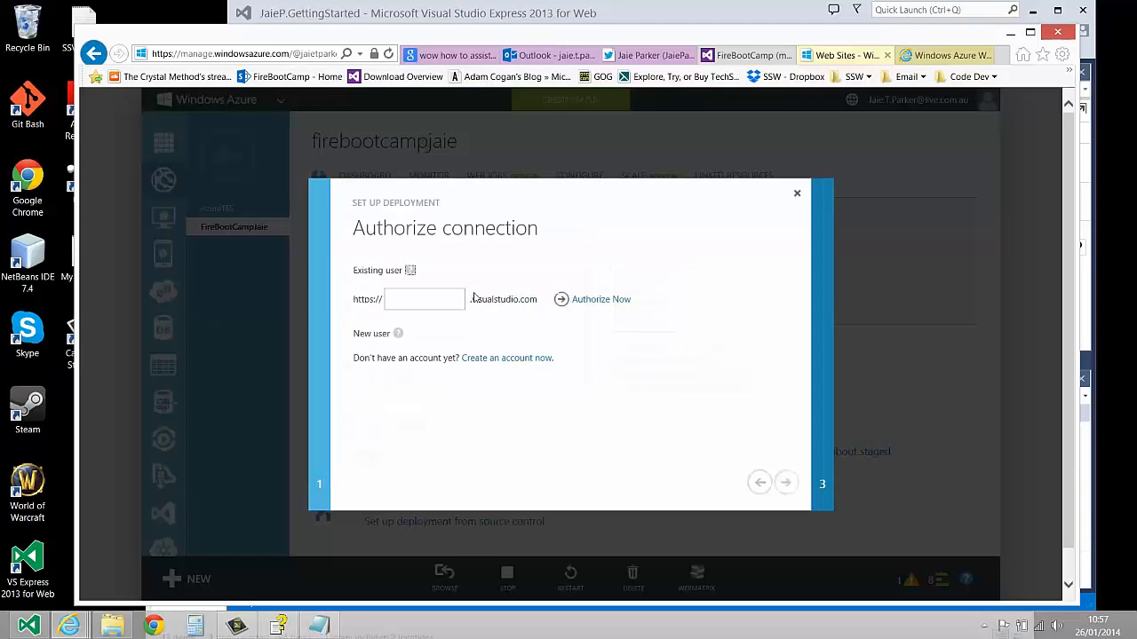
click(443, 302)
text(jaieparker)
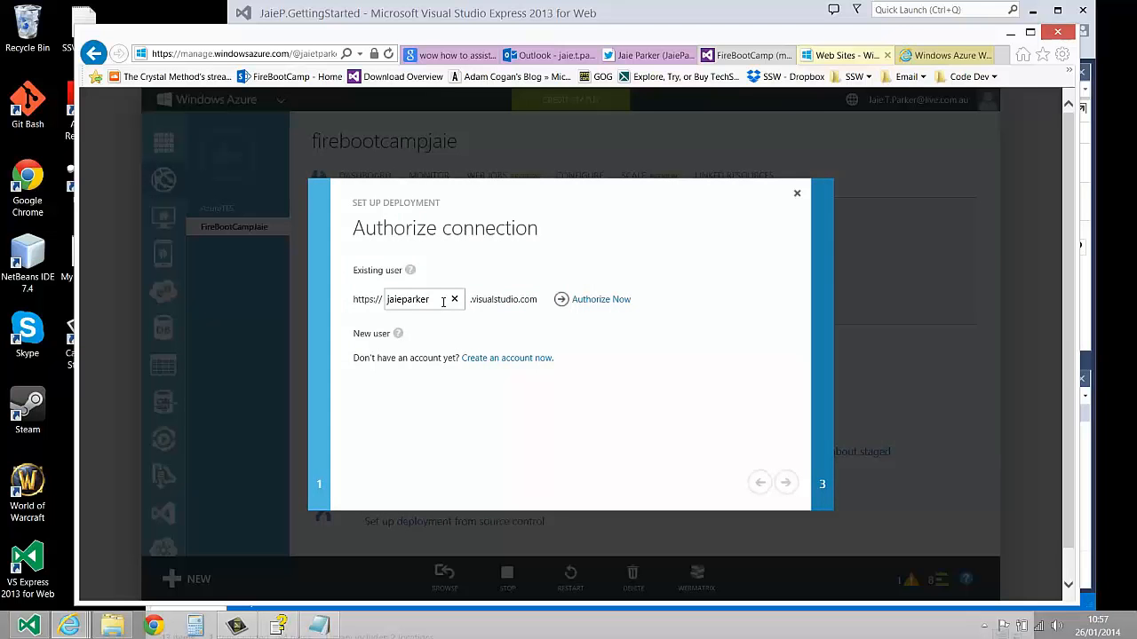
click(622, 300)
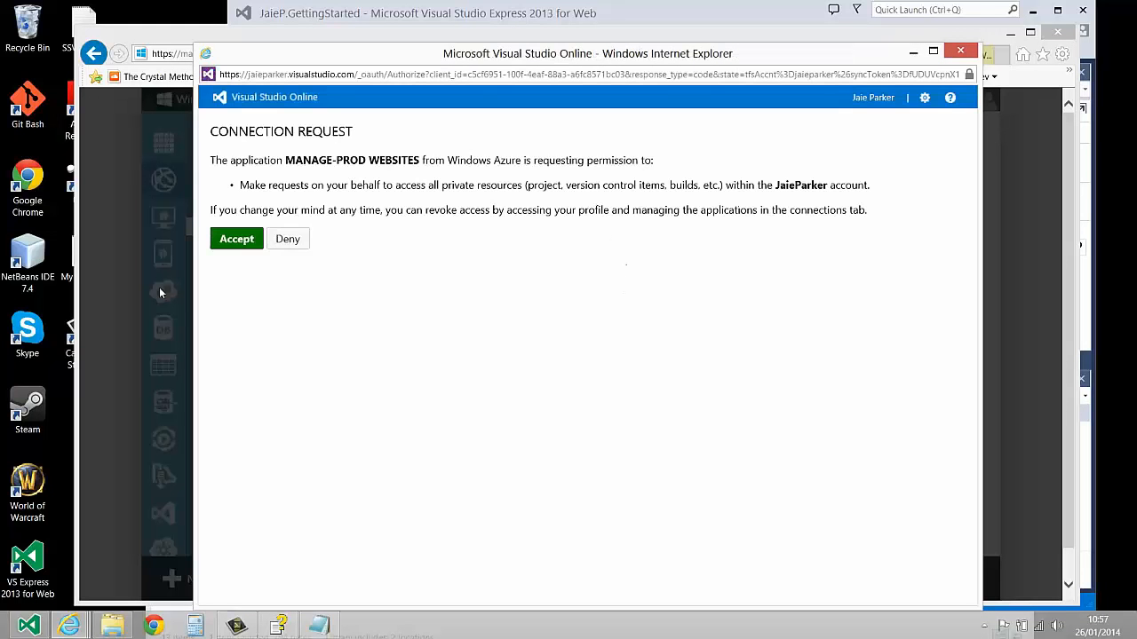
click(236, 239)
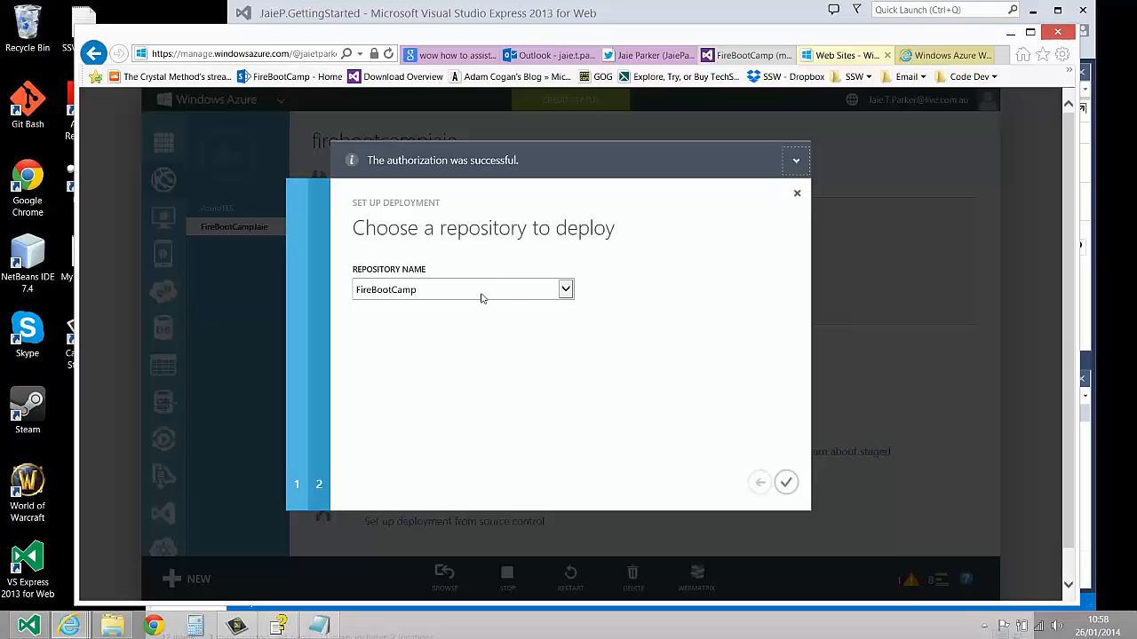
Link the FireBootCamp repository as the site's deployment source after checking its code page, and reload the live site
click(565, 291)
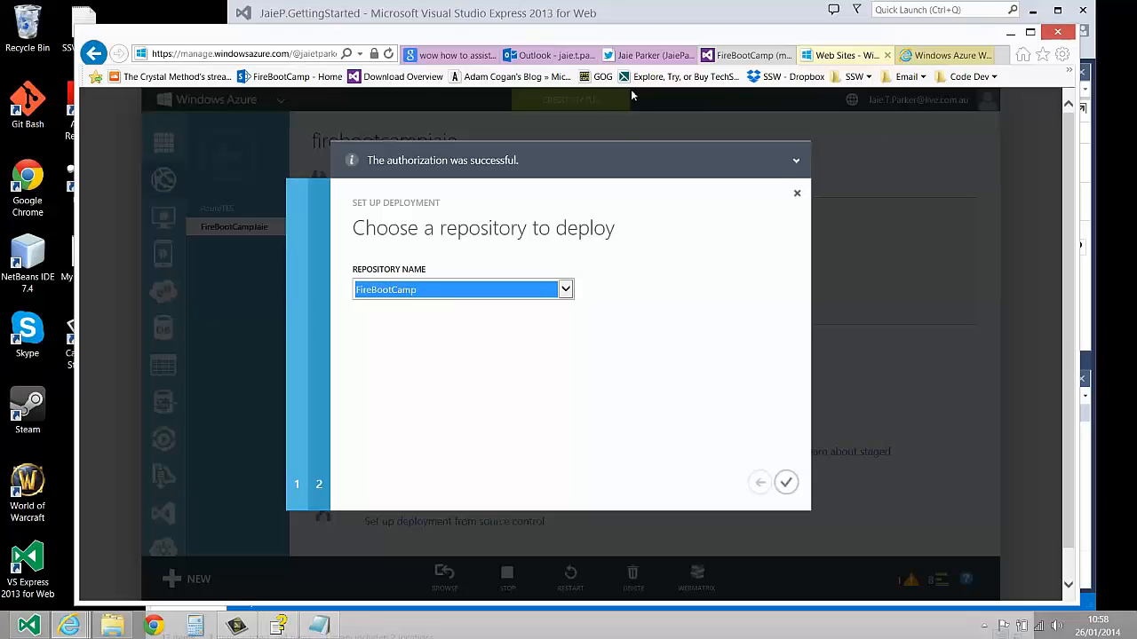
click(746, 55)
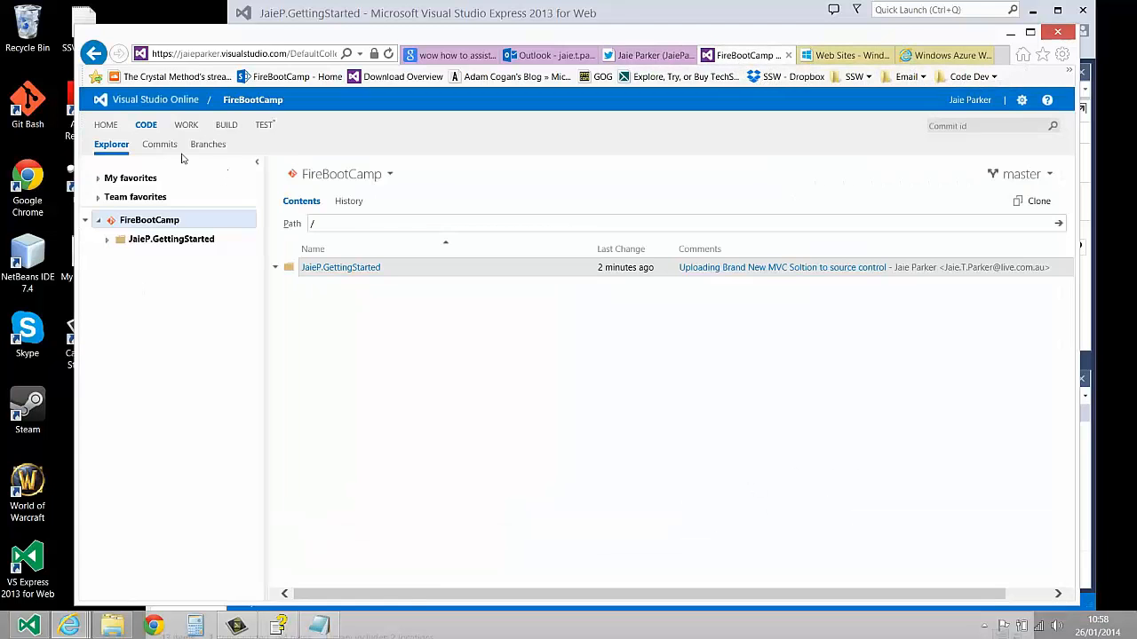
click(943, 55)
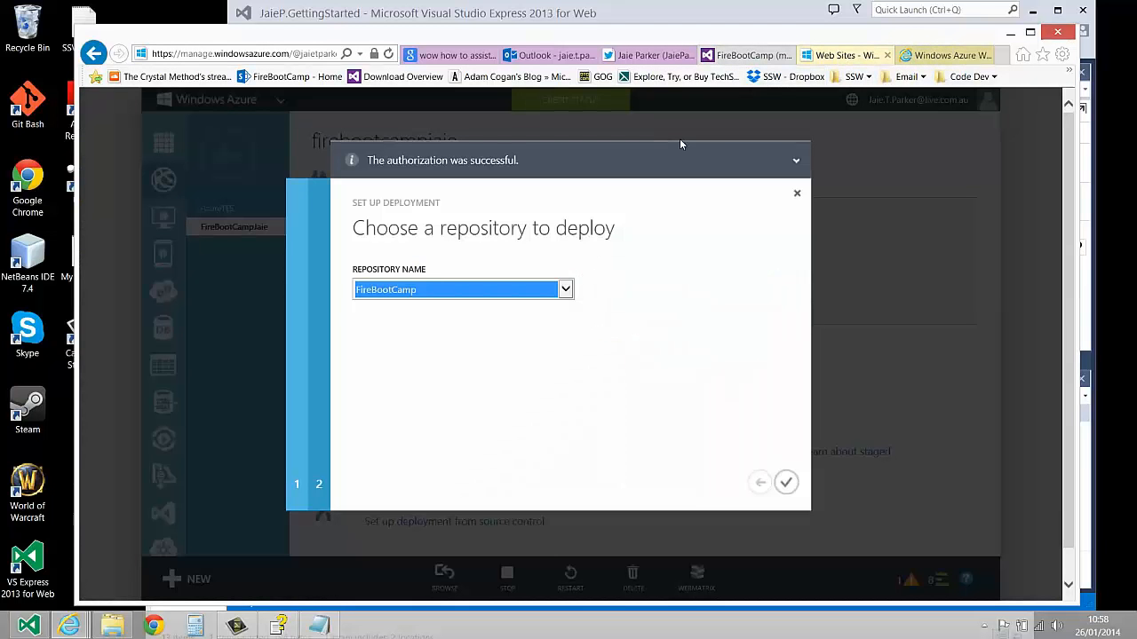
click(786, 482)
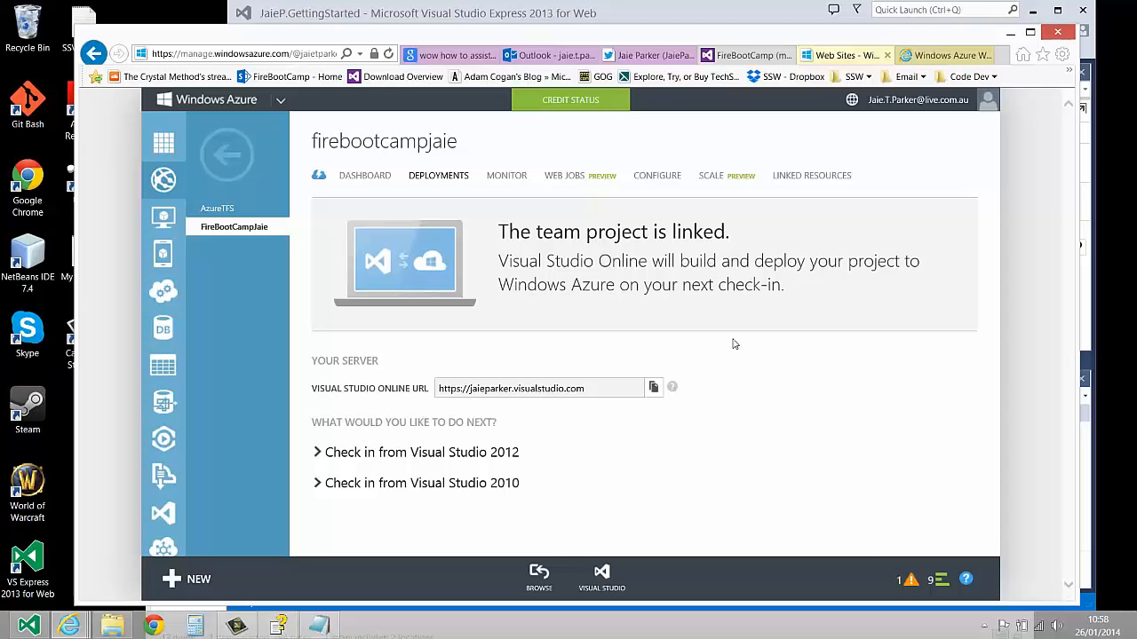
click(955, 56)
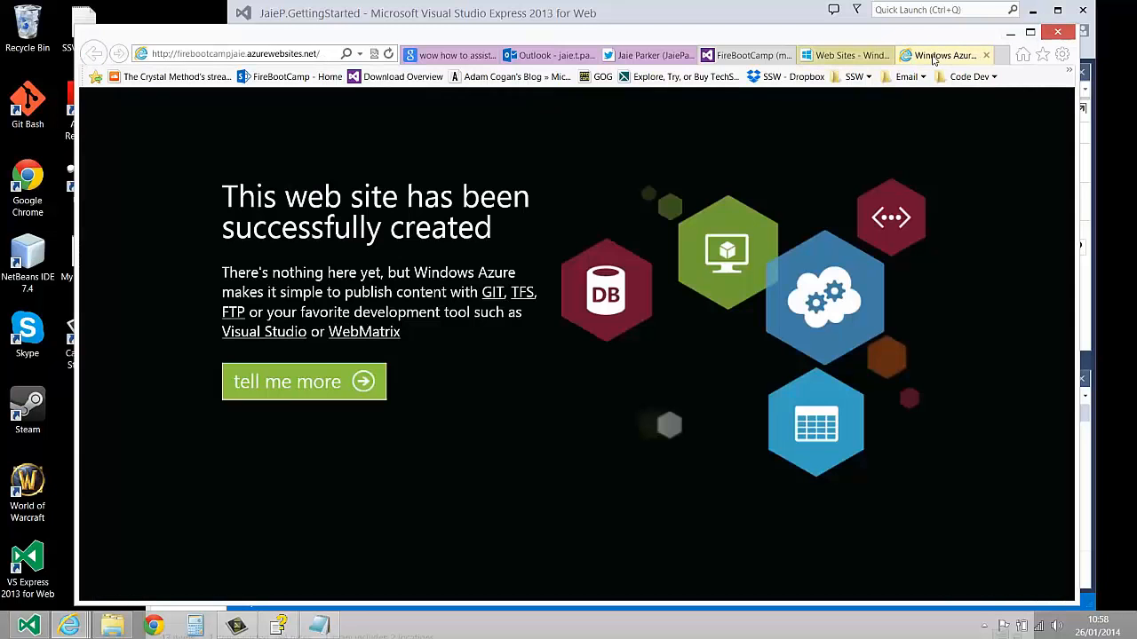
click(393, 55)
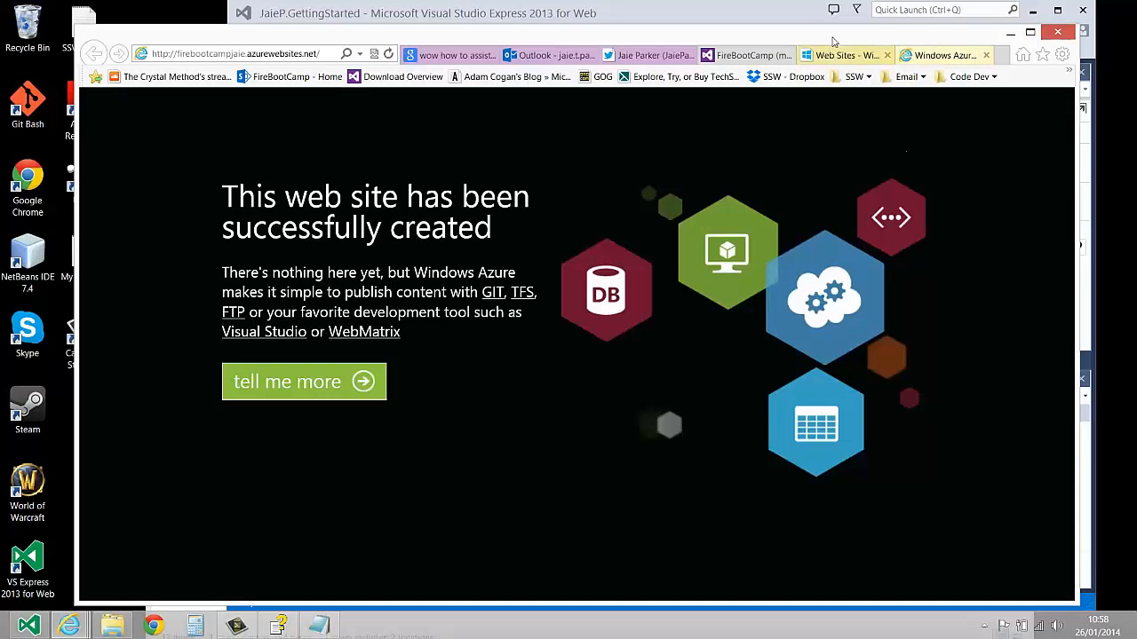
Switch to Visual Studio Express, close the build report, end the _Layout.cshtml title with "MVC TFS site using Git", and show the solution tree
click(794, 18)
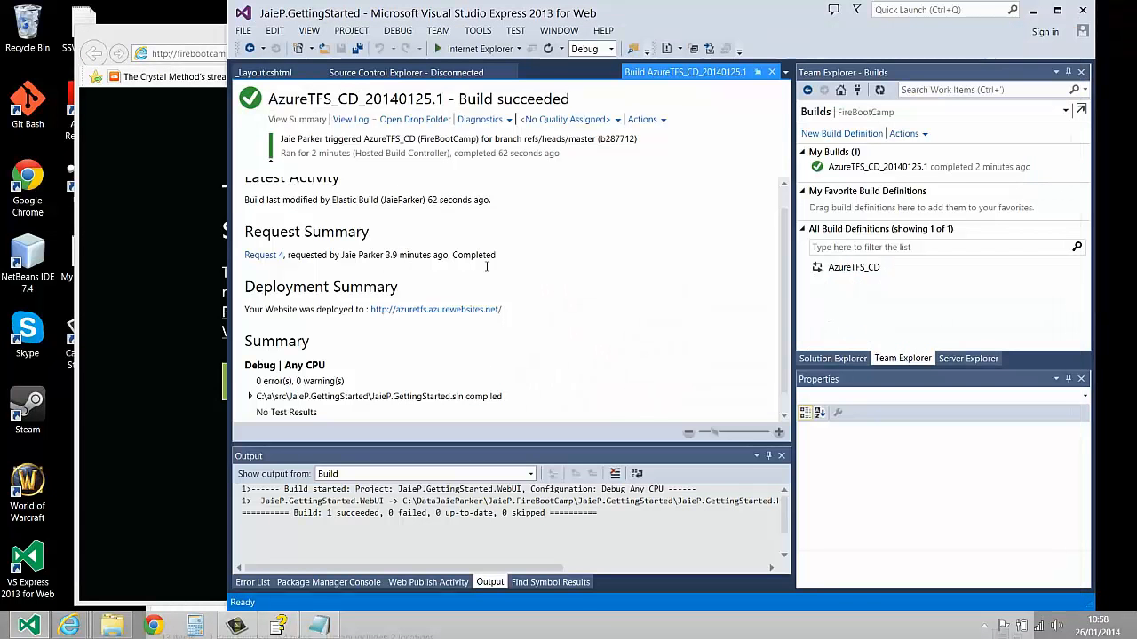
click(772, 72)
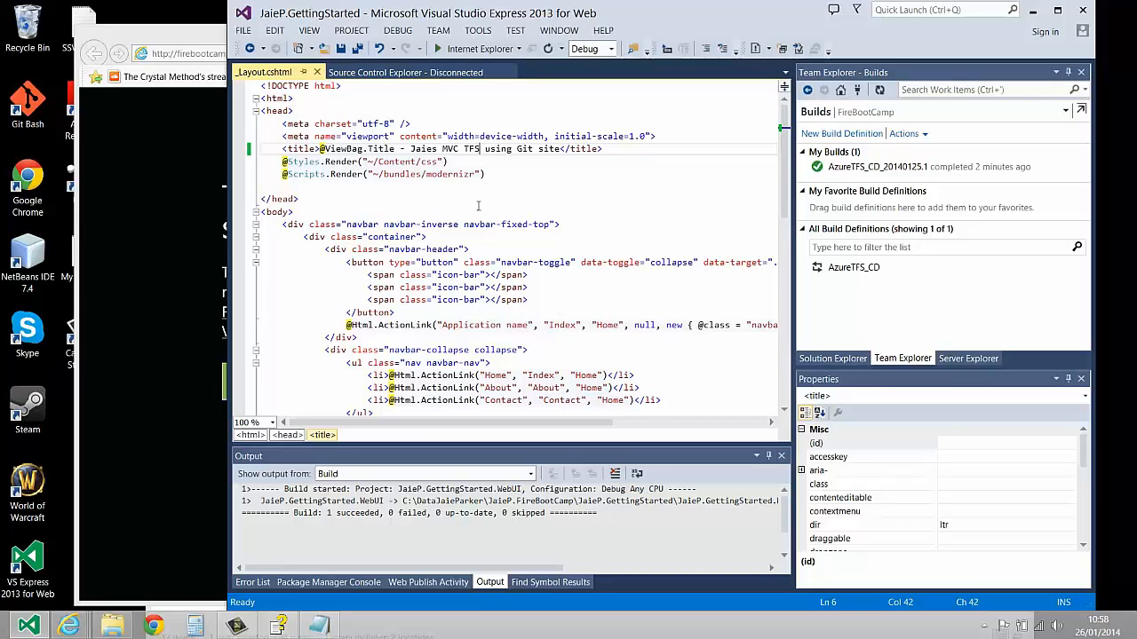
click(560, 148)
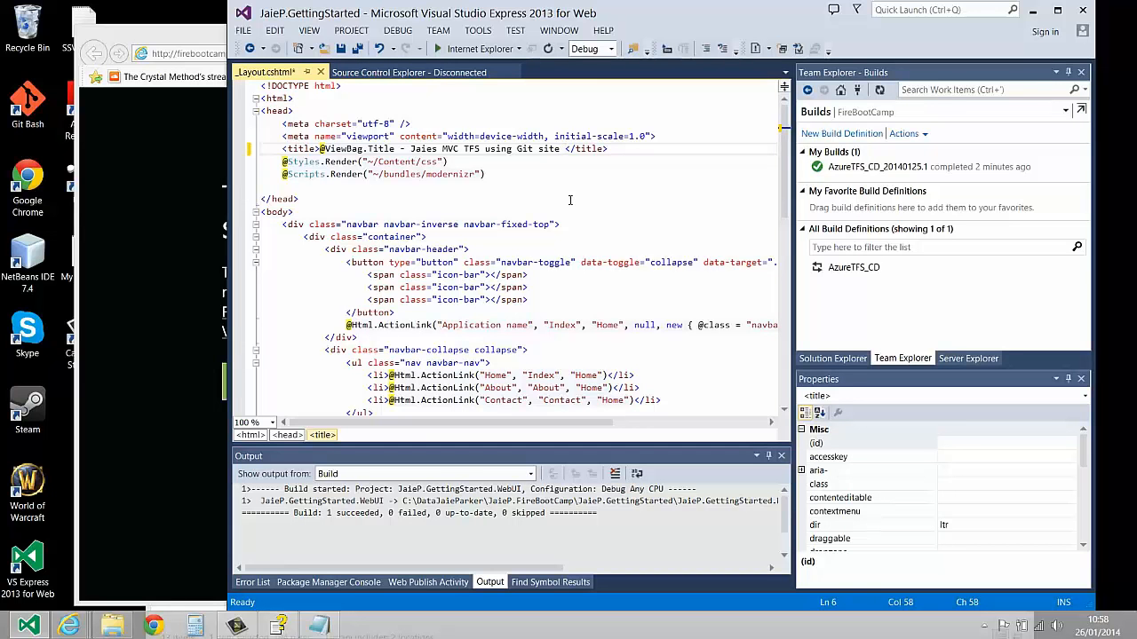
double_click(499, 150)
text(site)
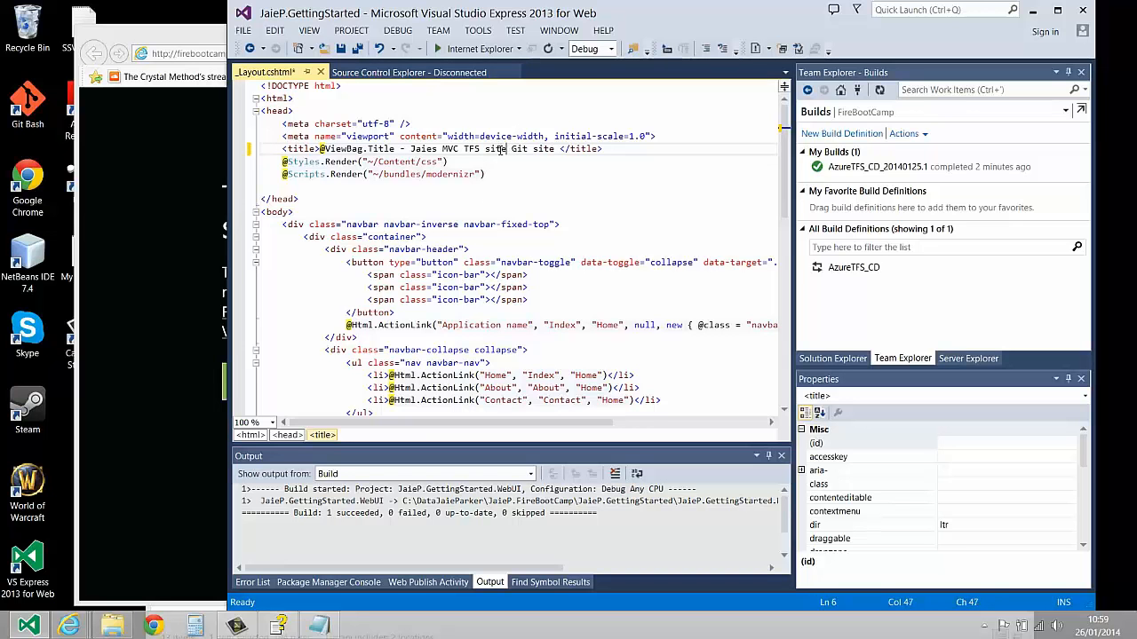
text( using)
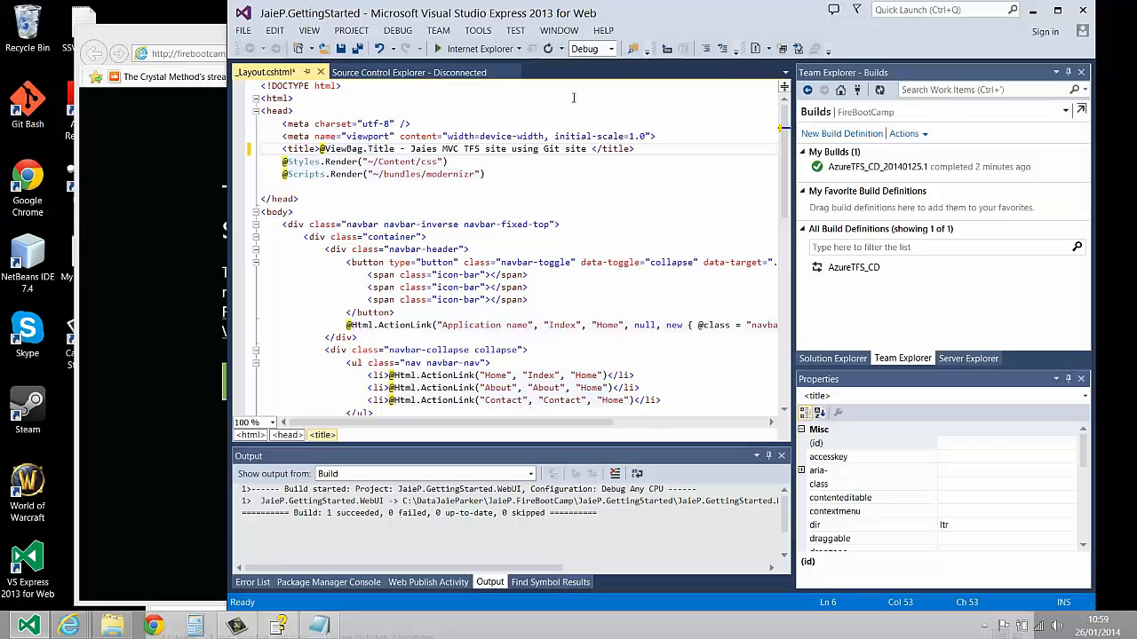
double_click(583, 148)
key(Delete)
key(BackSpace)
click(833, 357)
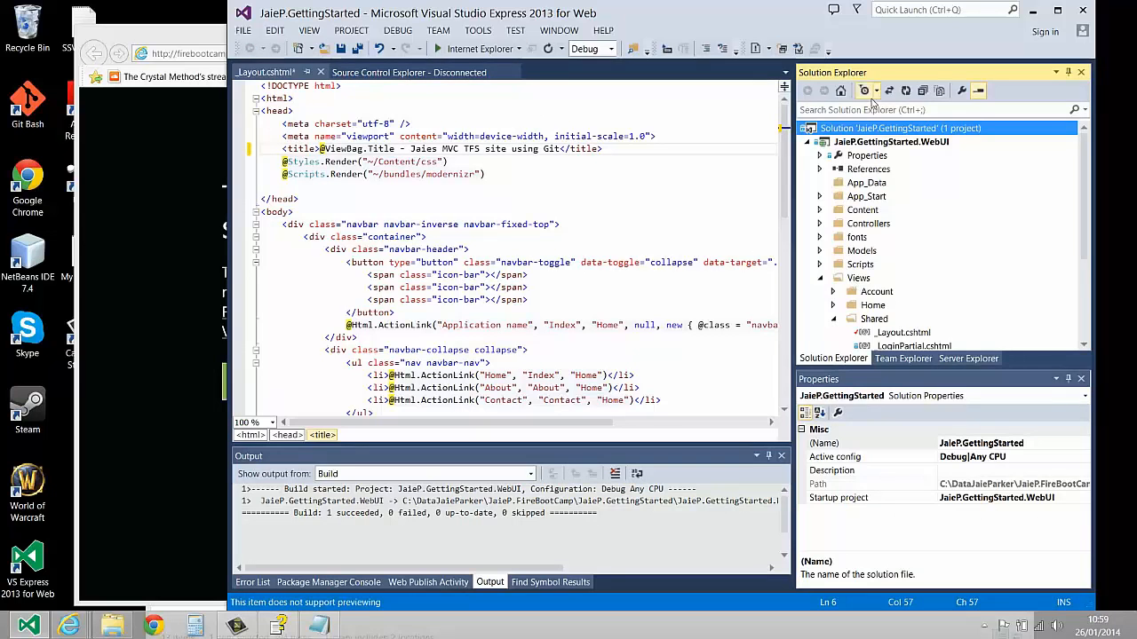
Build the solution so the edited _Layout.cshtml is saved and compiled
right_click(850, 131)
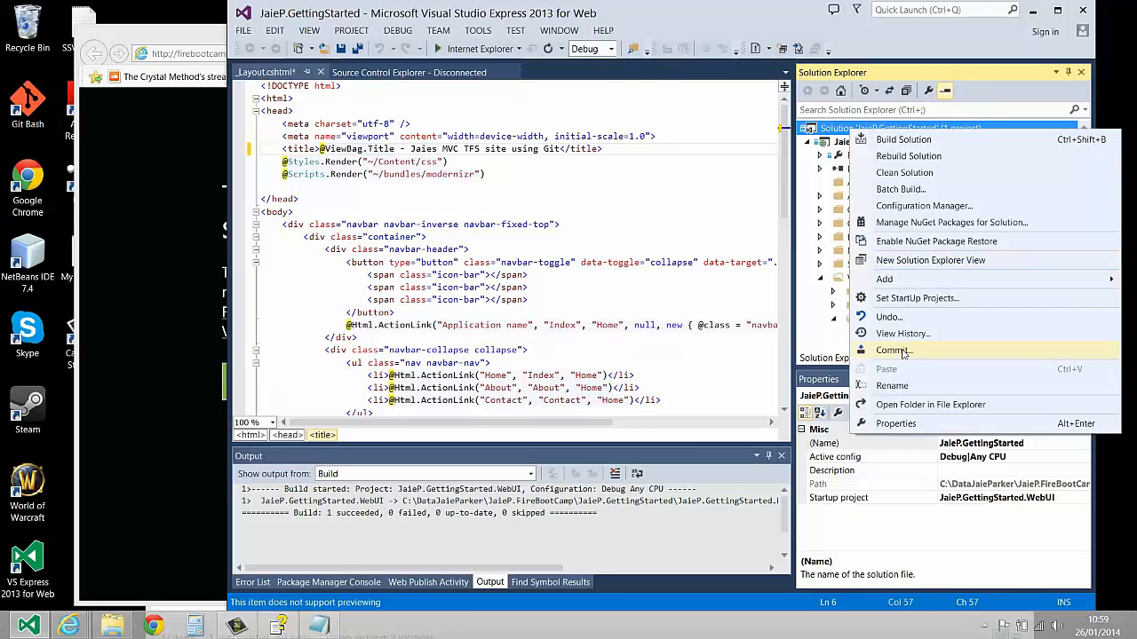
click(452, 210)
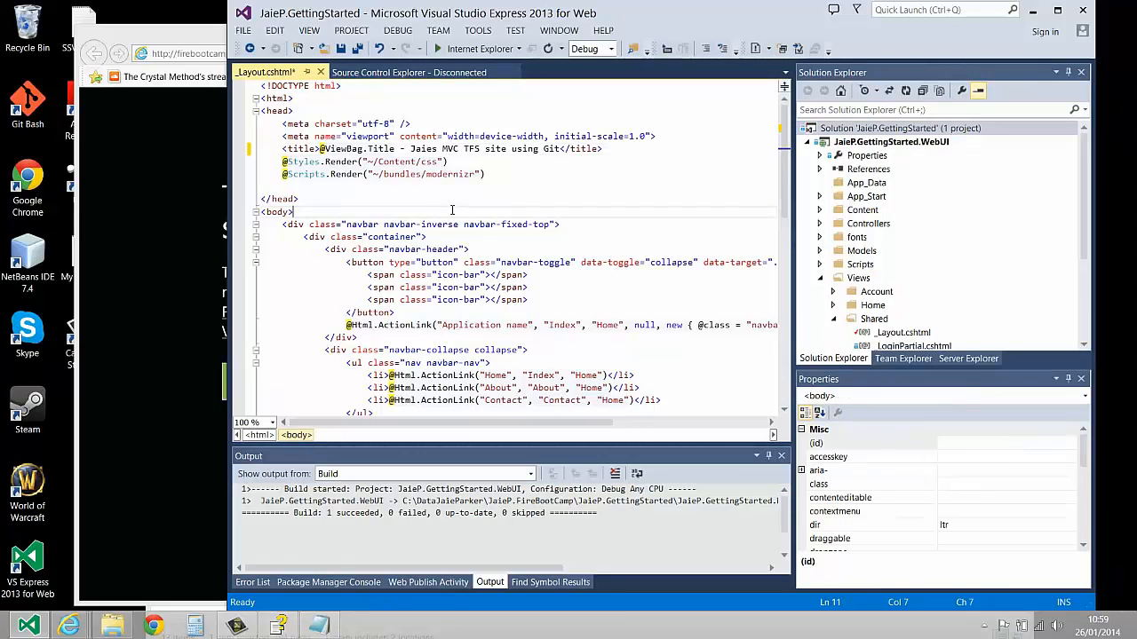
key(ctrl+shift+b)
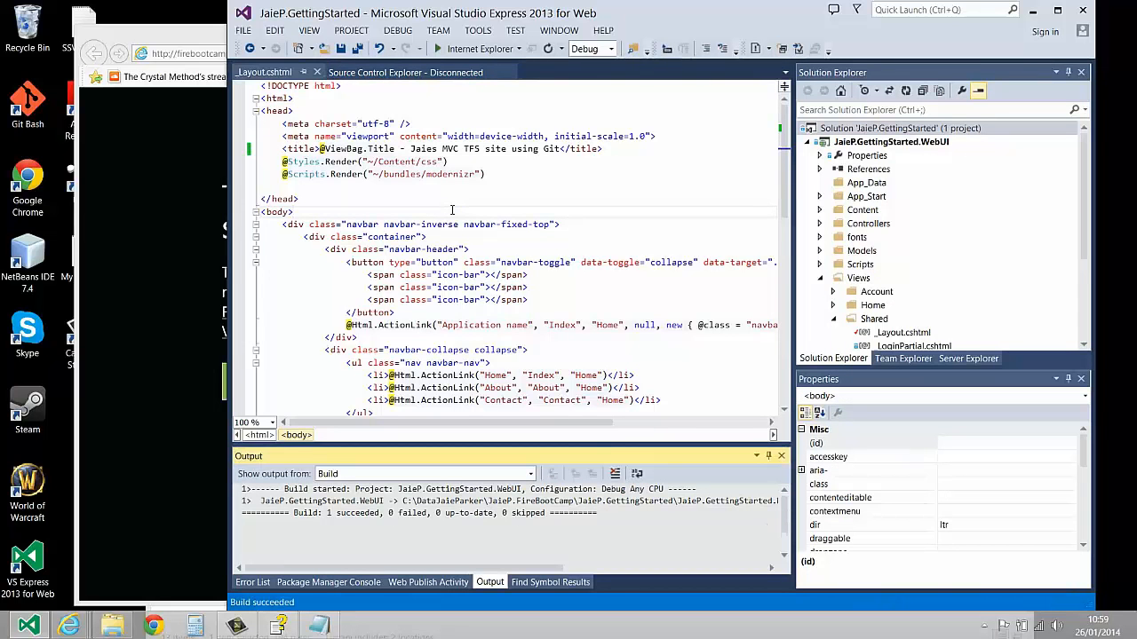
Commit the _Layout.cshtml change with the message "Made changes to the layout page" and sync the commit with the server
right_click(928, 132)
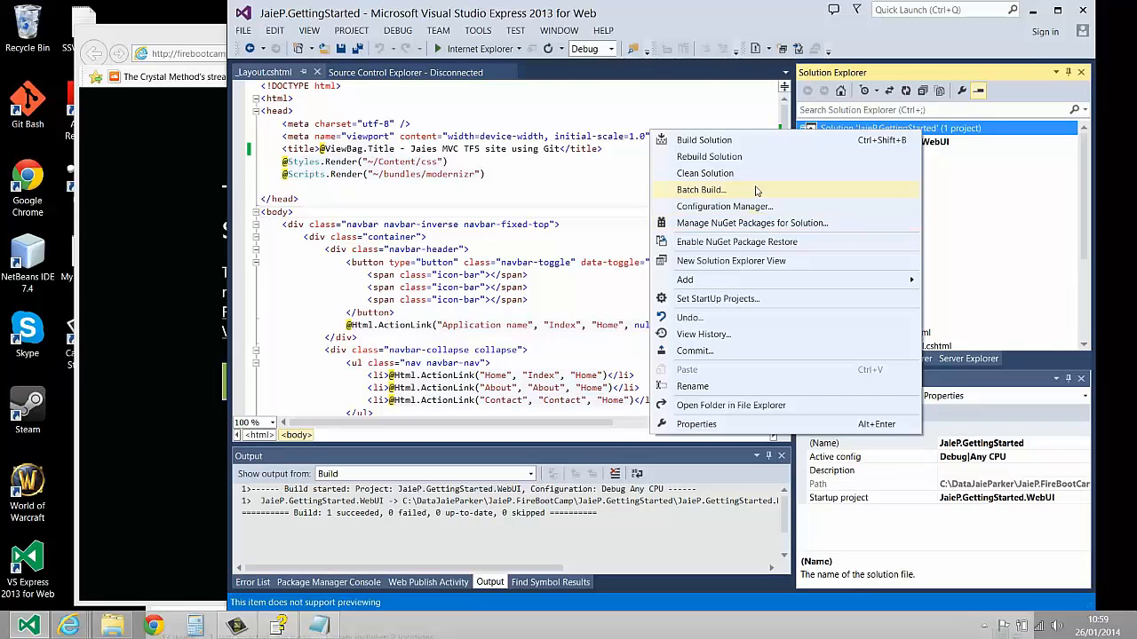
click(736, 352)
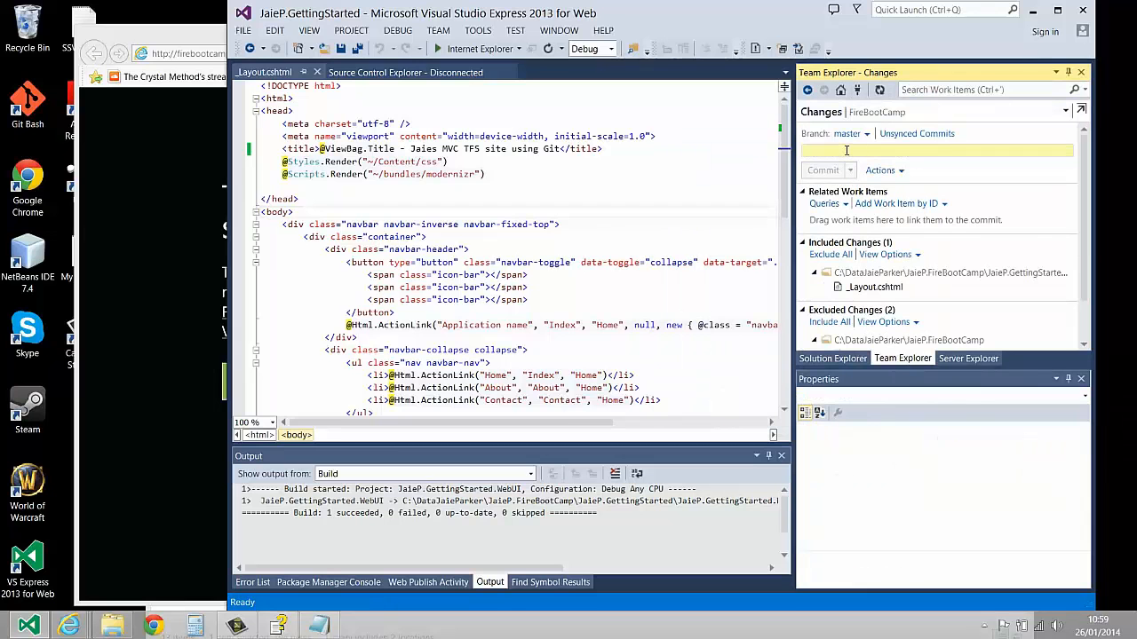
text(Made ch)
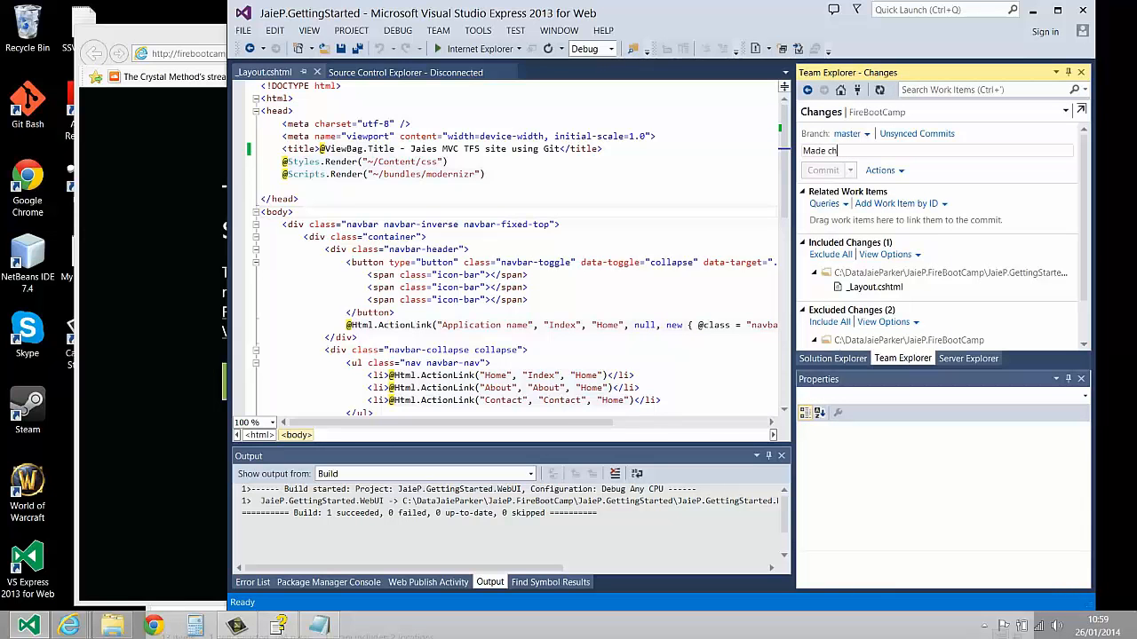
text(anges to the layout )
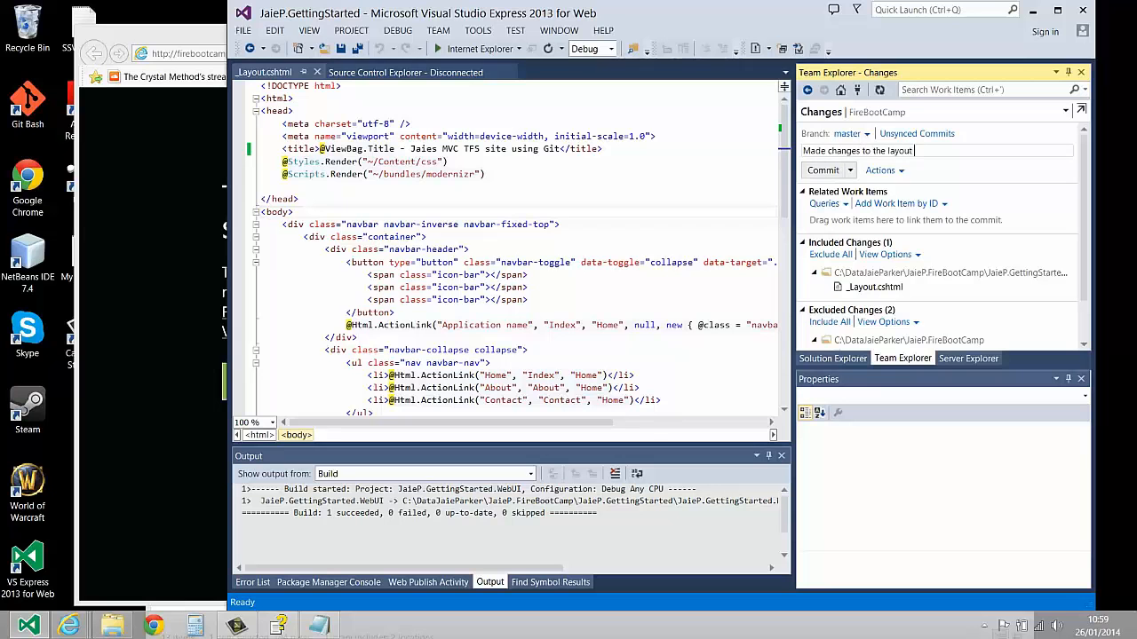
text(page)
click(824, 170)
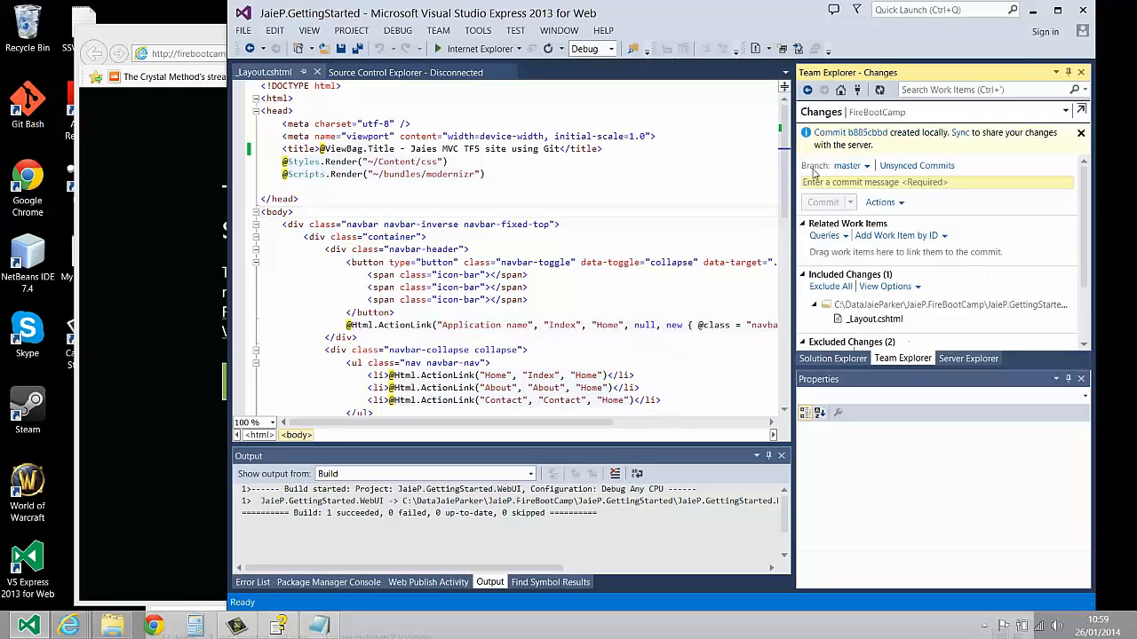
click(960, 134)
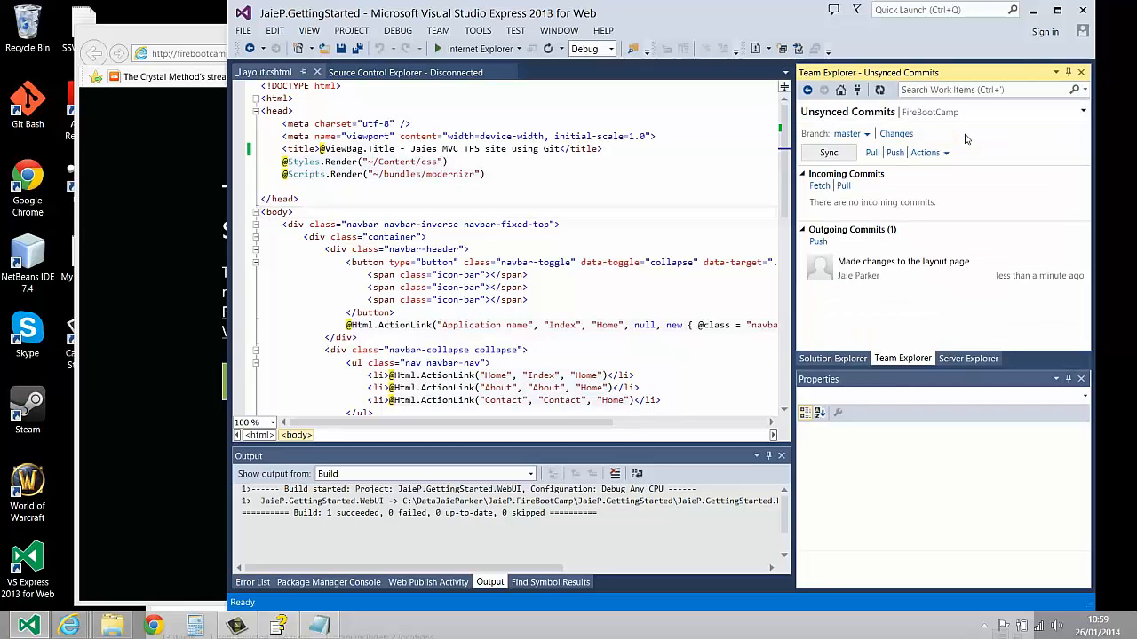
click(830, 152)
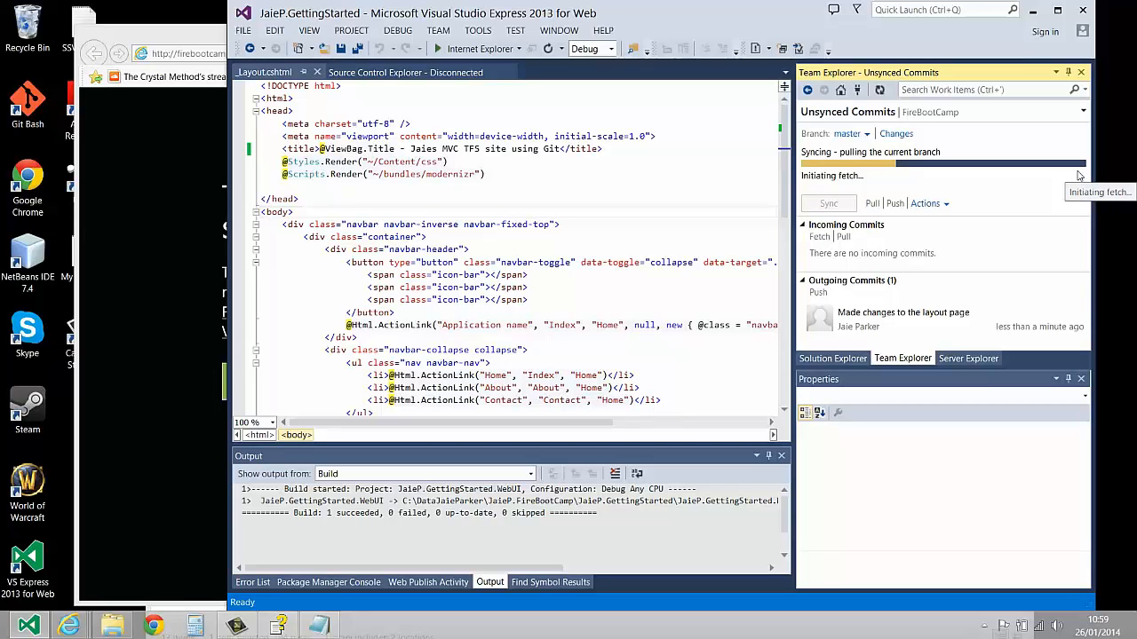
Show the team project's builds and open the report of the FireBootCamp continuous deployment build that is first in the queue
click(840, 92)
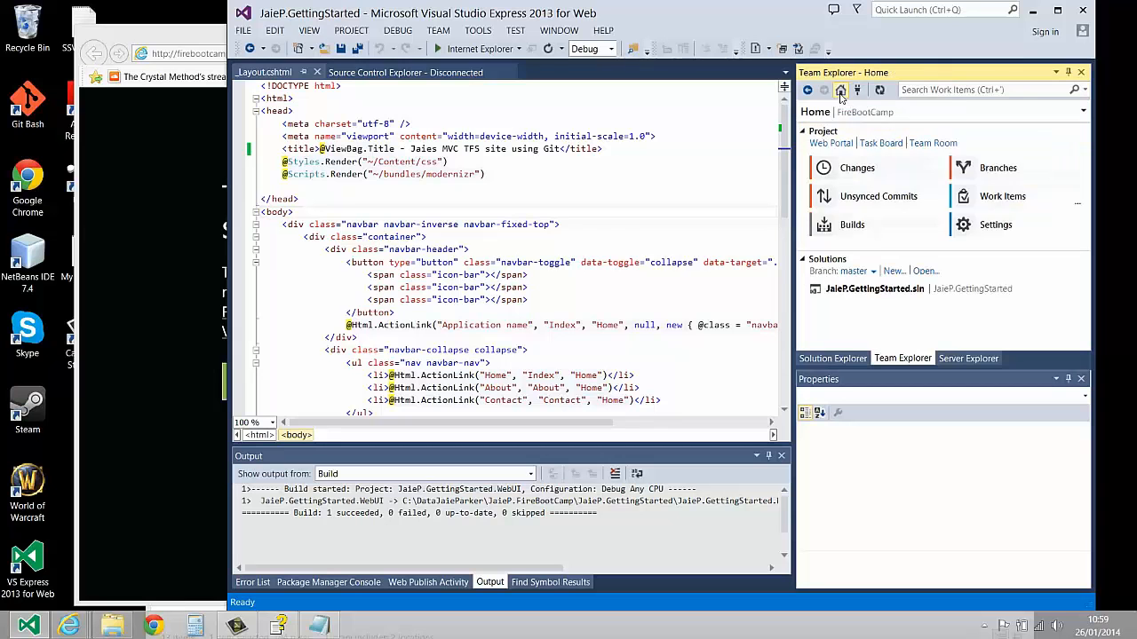
click(883, 236)
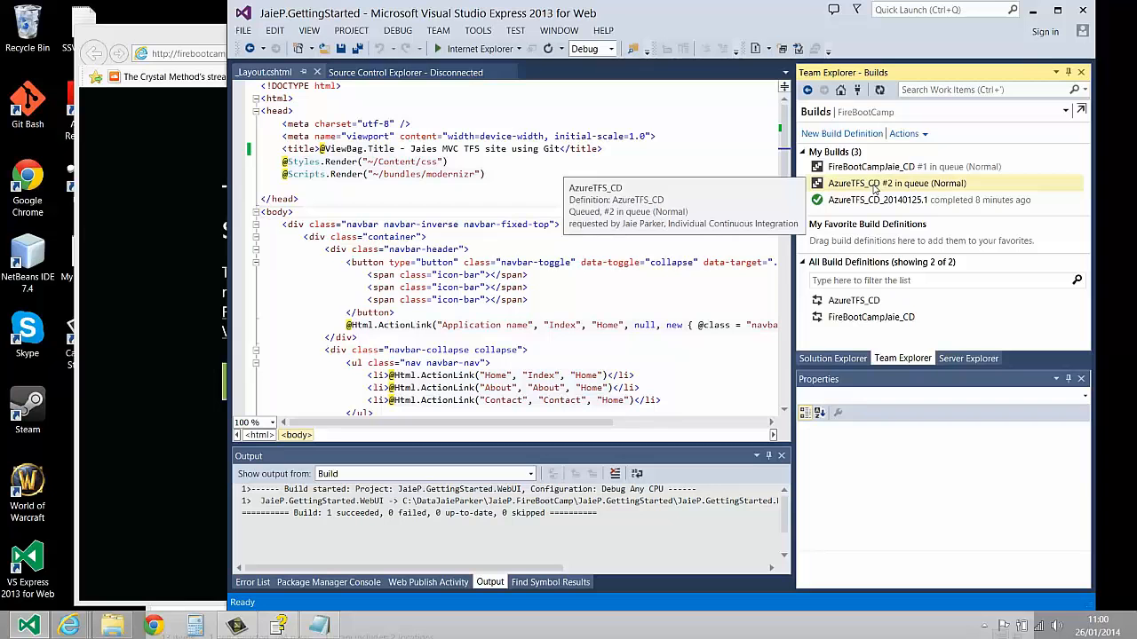
click(878, 168)
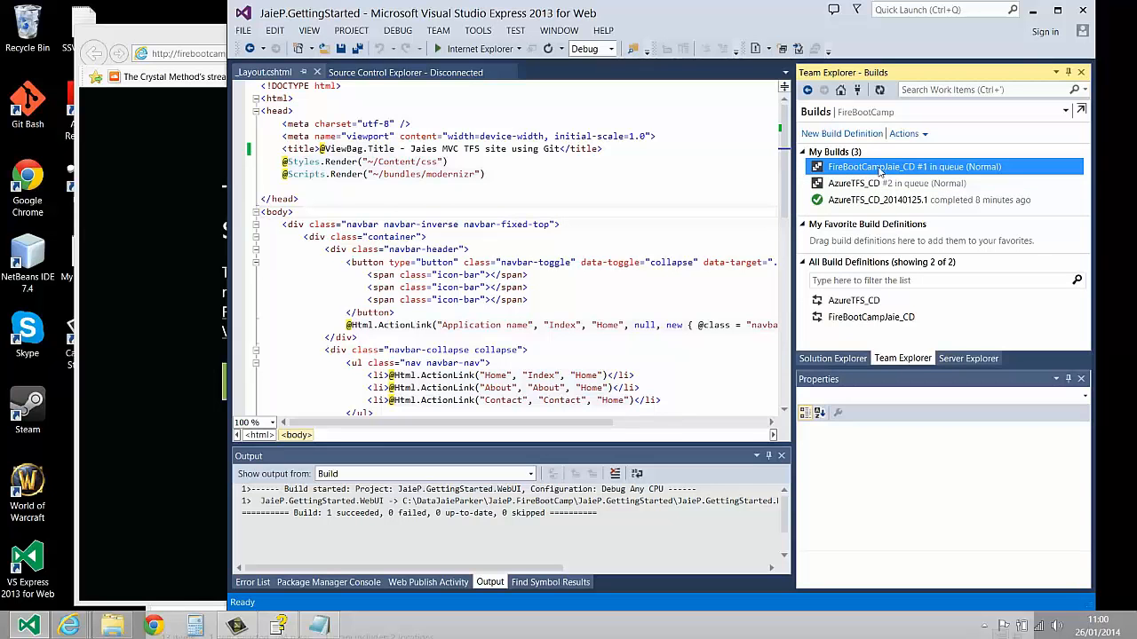
double_click(879, 169)
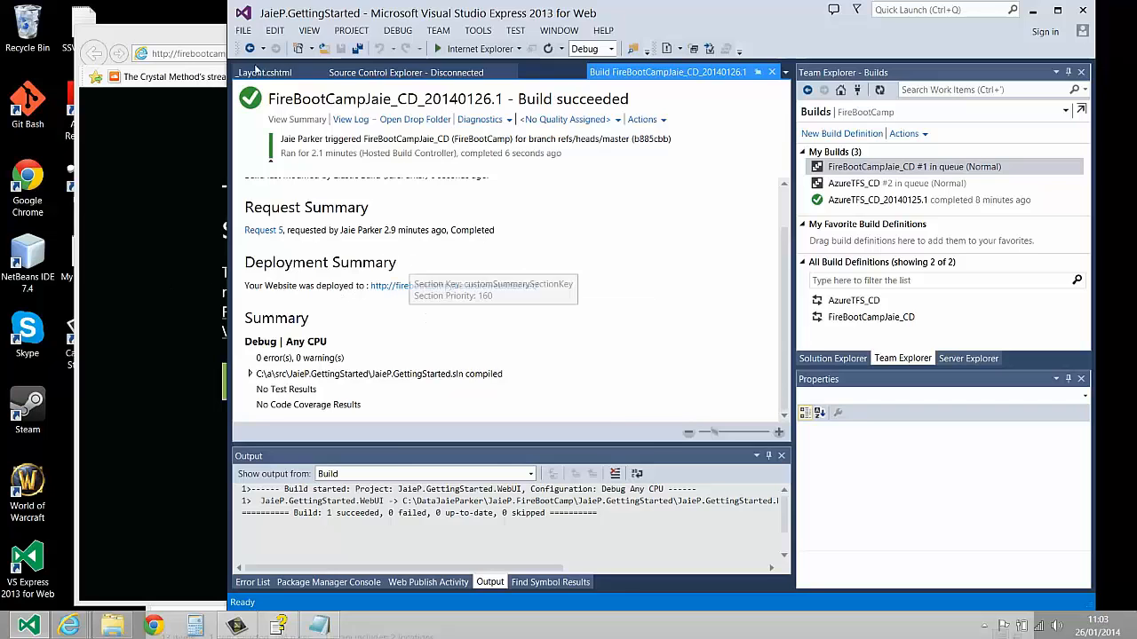
Switch to Internet Explorer and reload the live Azure web site to check the deployed application
click(198, 37)
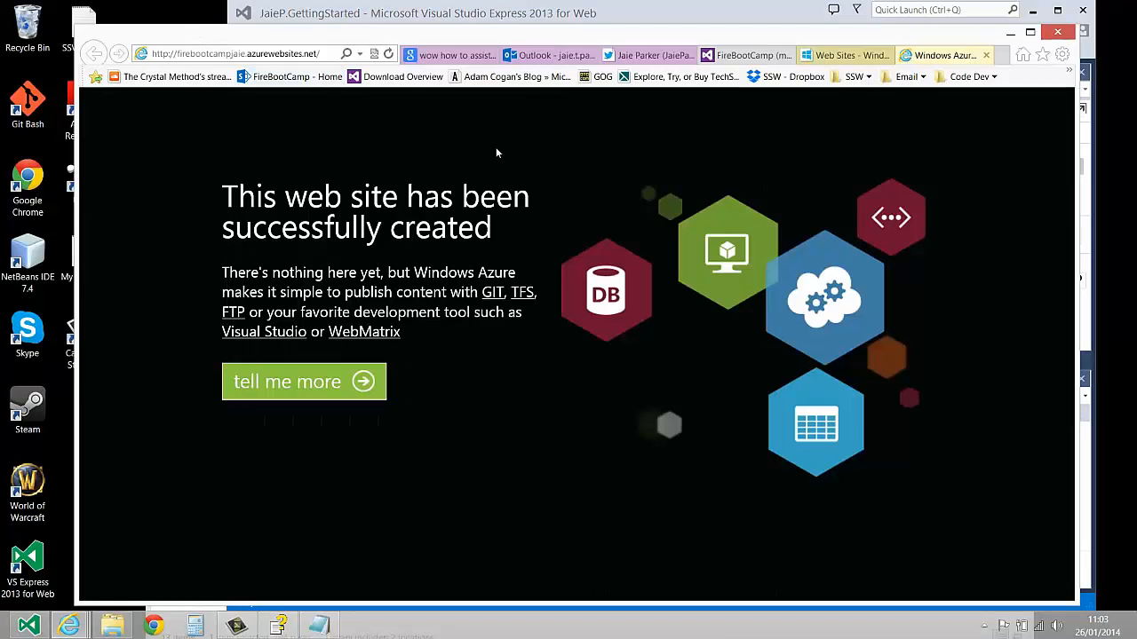
click(388, 54)
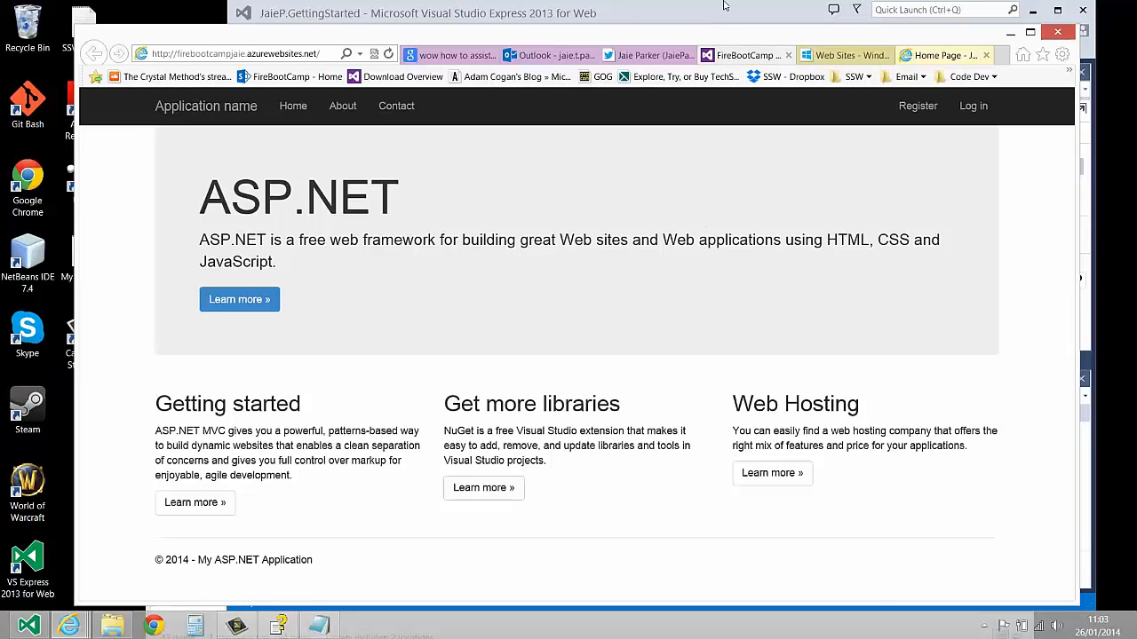
click(985, 626)
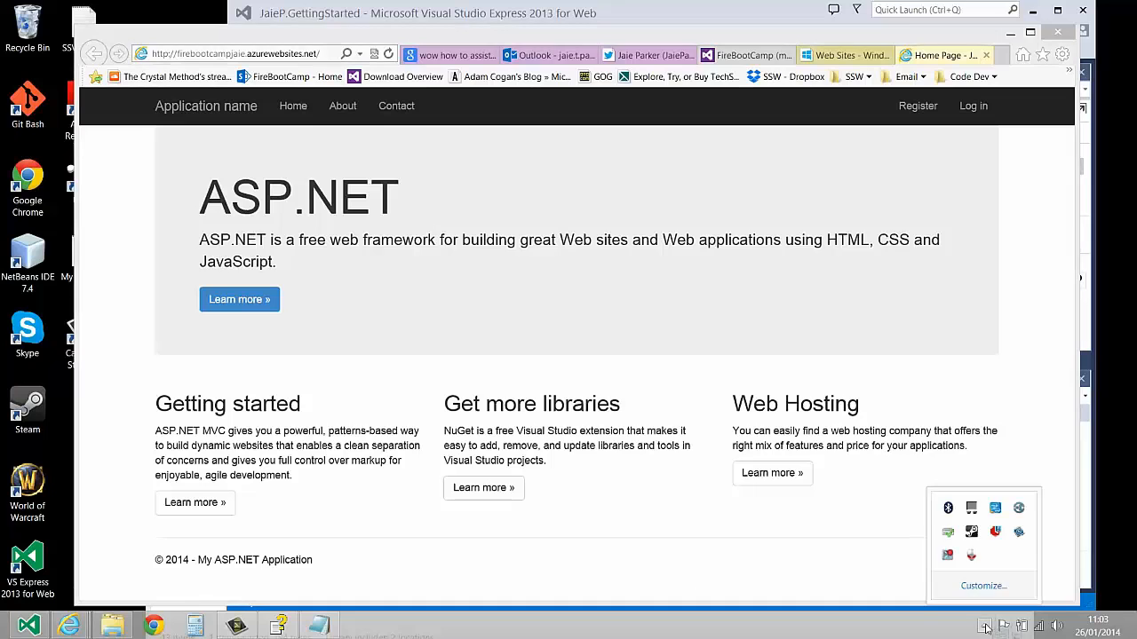